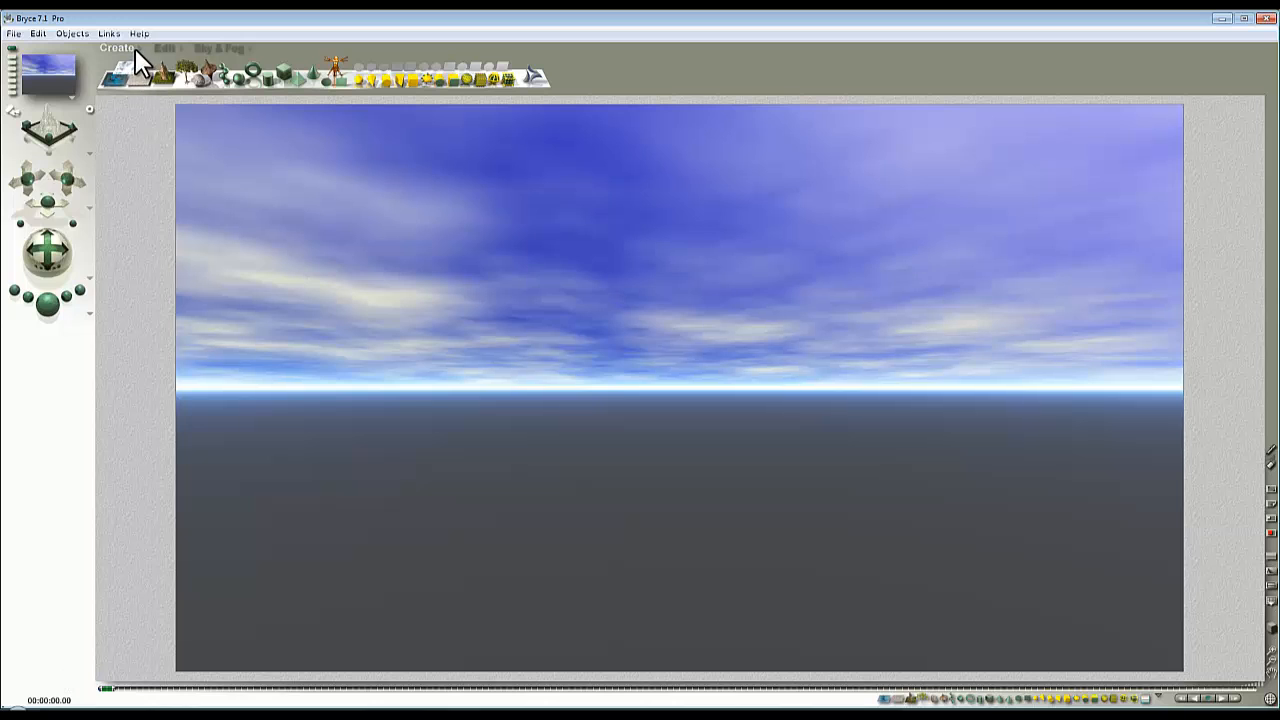
Step: Open the object library's p49_FunkyShapes category within the Objects collection
{"action": "left_click", "coordinate": [138, 49]}
{"action": "left_click_drag", "start_coordinate": [501, 376], "coordinate": [501, 438]}
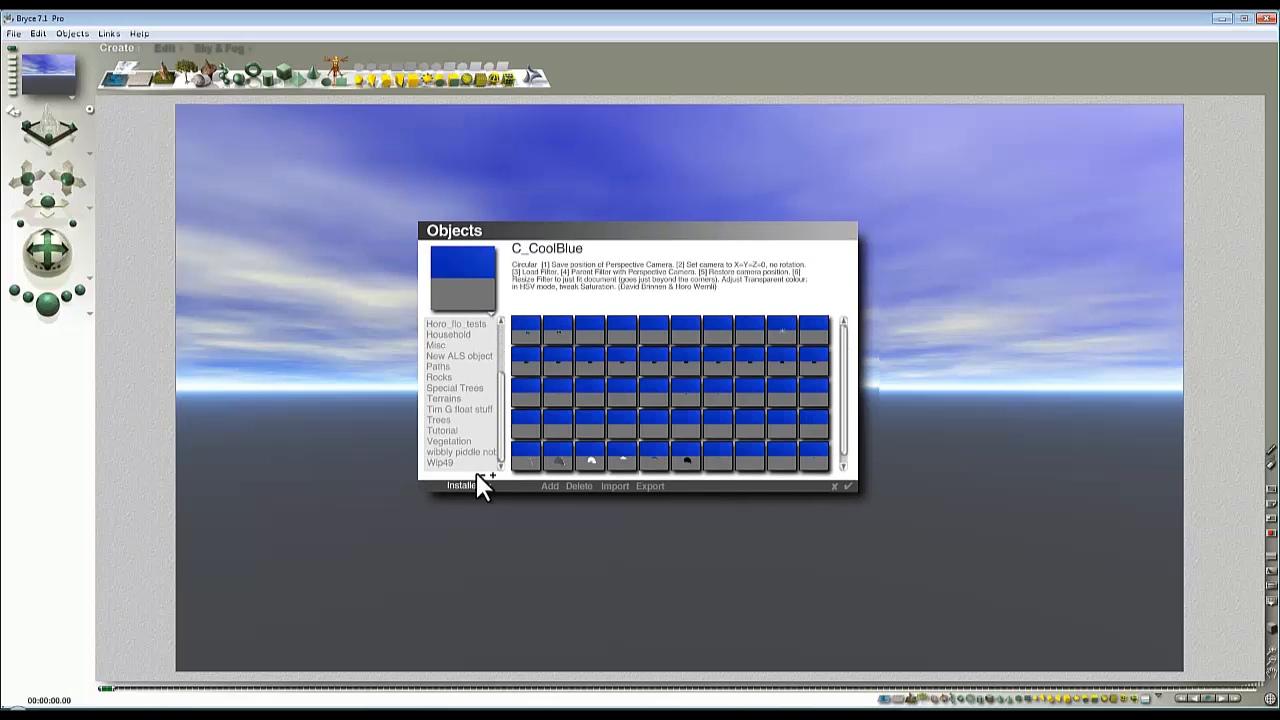
{"action": "left_click", "coordinate": [487, 486]}
{"action": "left_click", "coordinate": [505, 511]}
{"action": "left_click", "coordinate": [463, 336]}
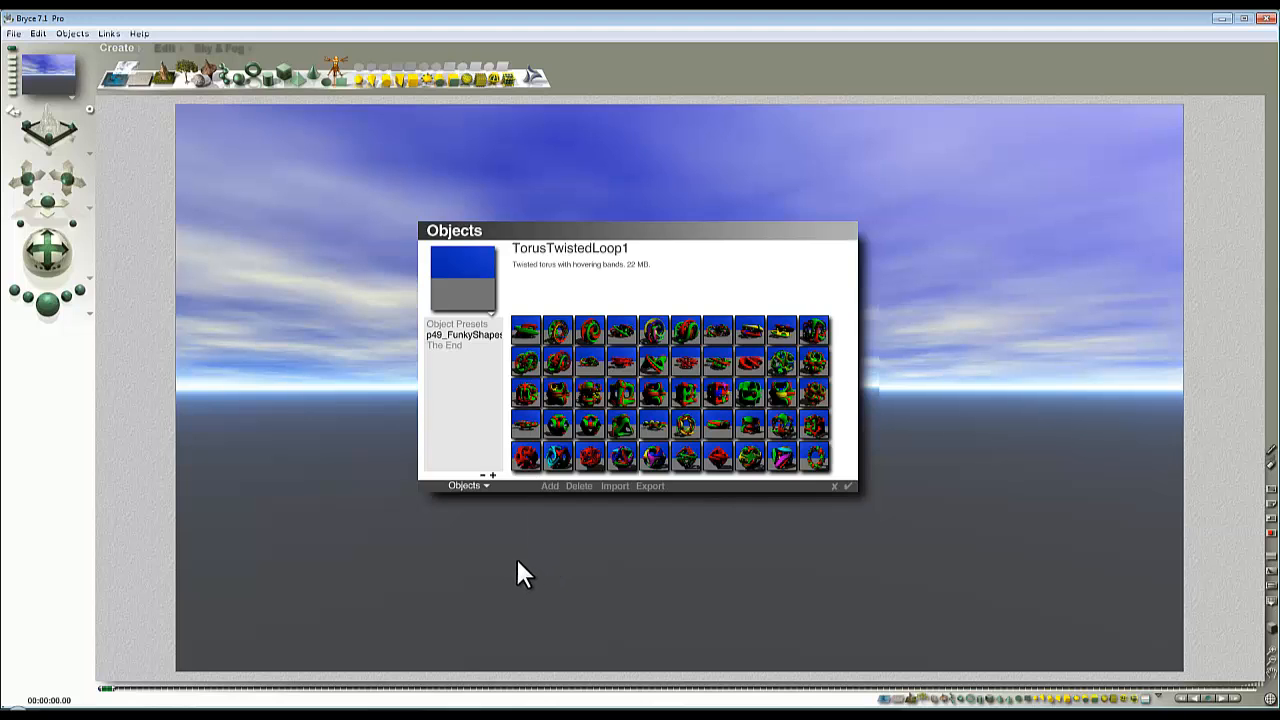
Step: View the Main.jpg picture in Windows Photo Viewer and load the PortedCubeLoop2 object preset into the Bryce scene
{"action": "mouse_move", "coordinate": [558, 712]}
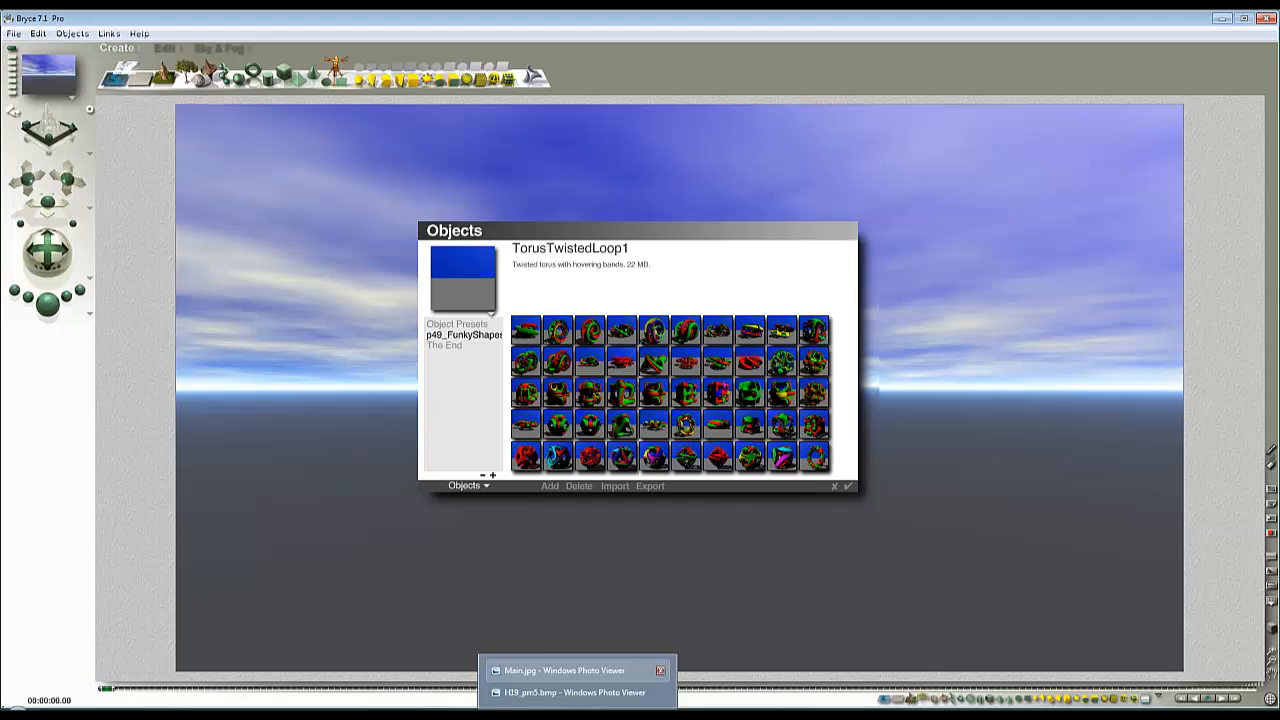
{"action": "left_click", "coordinate": [565, 670]}
{"action": "left_click", "coordinate": [546, 530]}
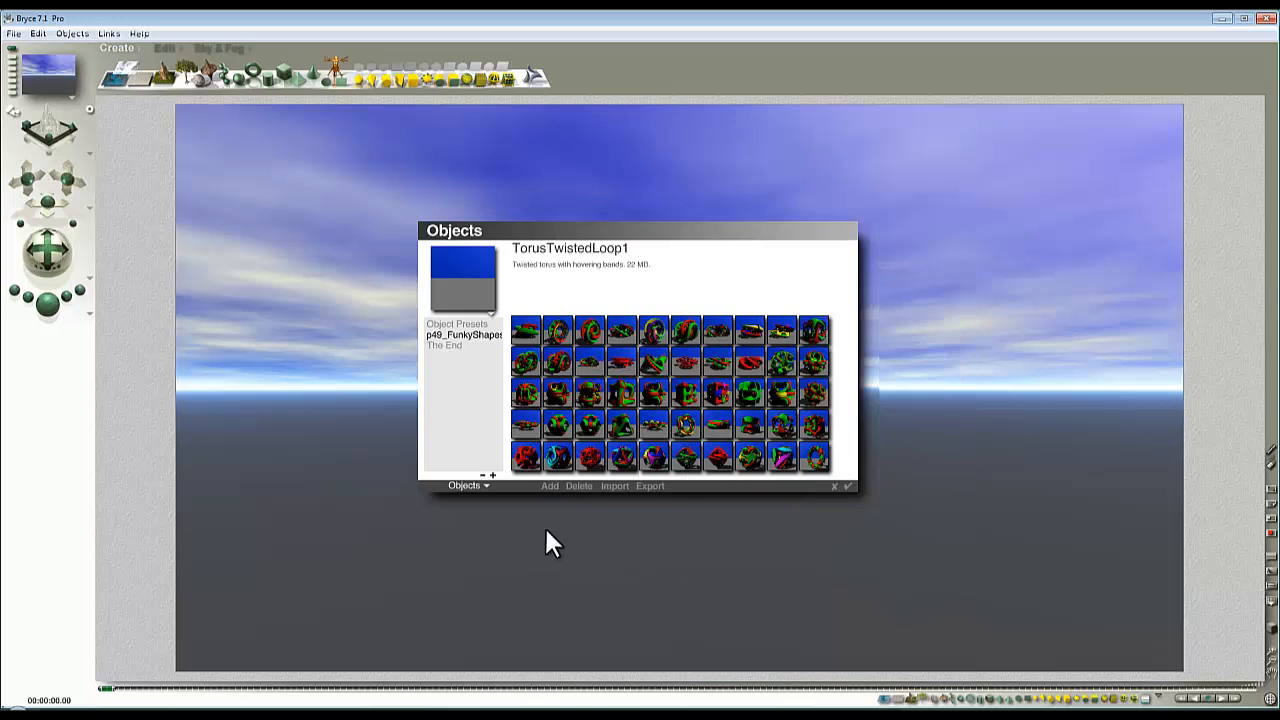
{"action": "left_click", "coordinate": [686, 387]}
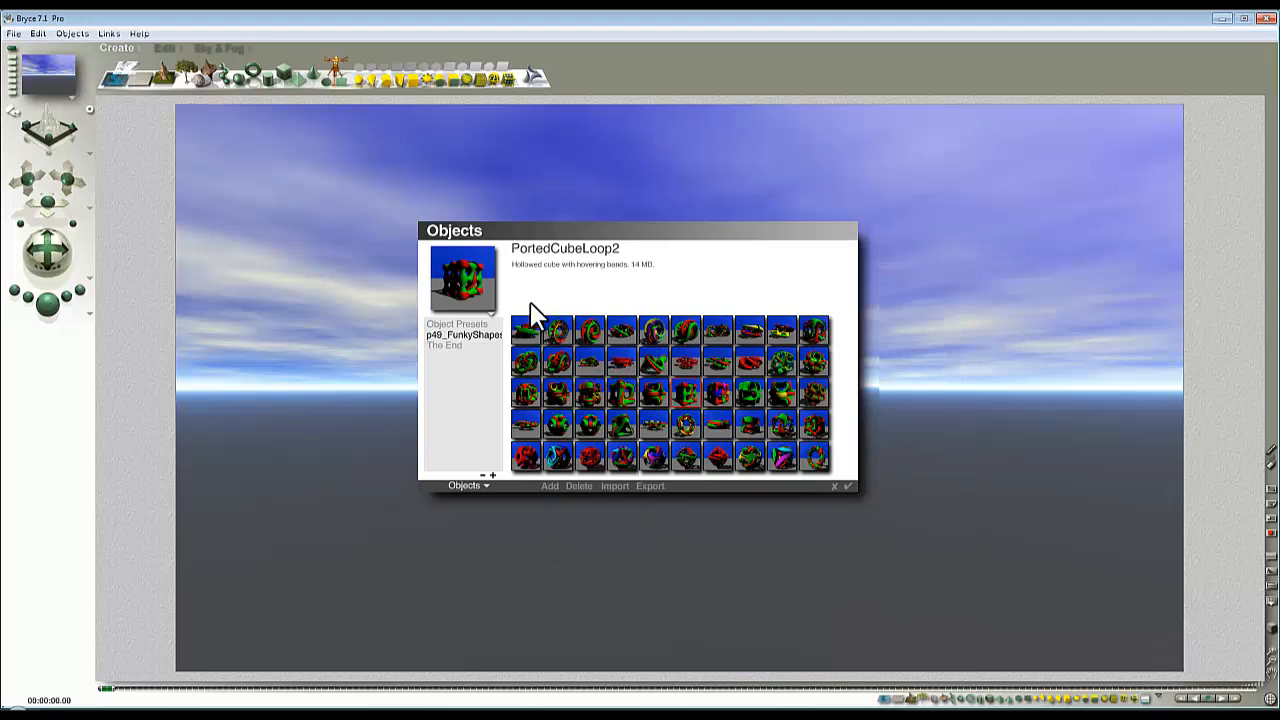
{"action": "left_click", "coordinate": [847, 487]}
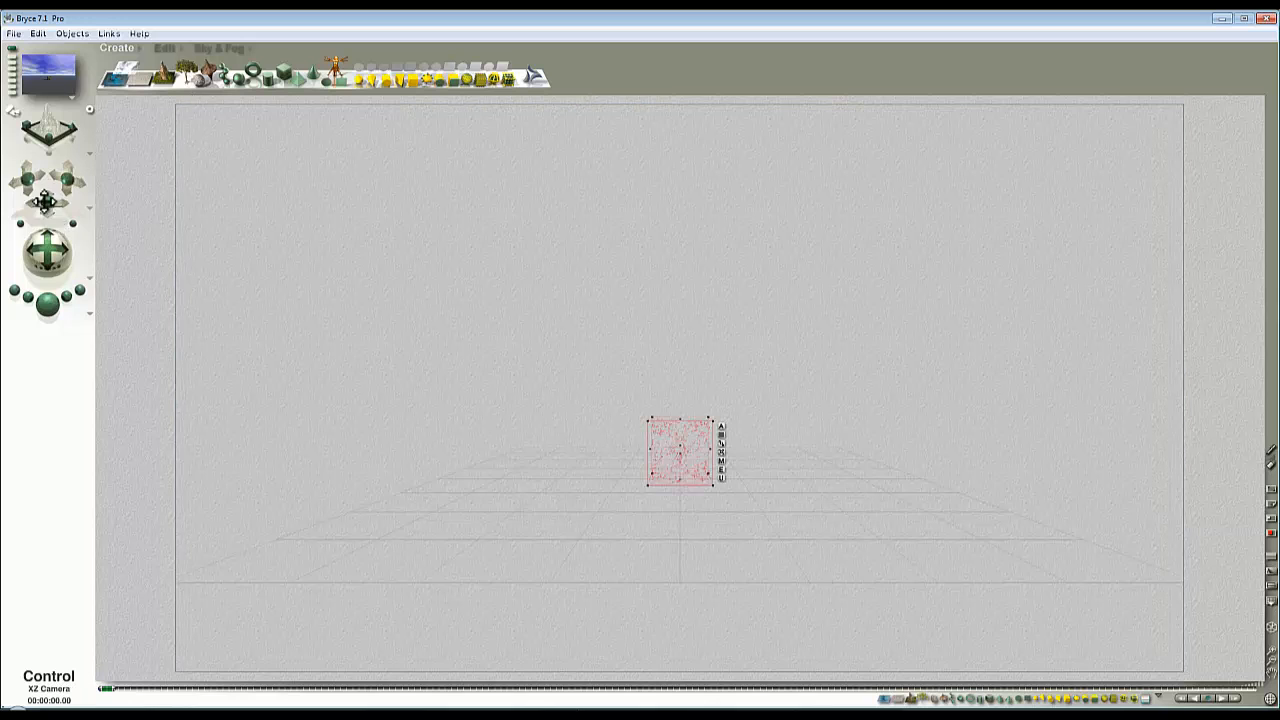
Step: Rotate the ported cube slightly around its Y axis and frame it closely from an angled, raised camera position
{"action": "left_click_drag", "start_coordinate": [47, 203], "coordinate": [50, 244]}
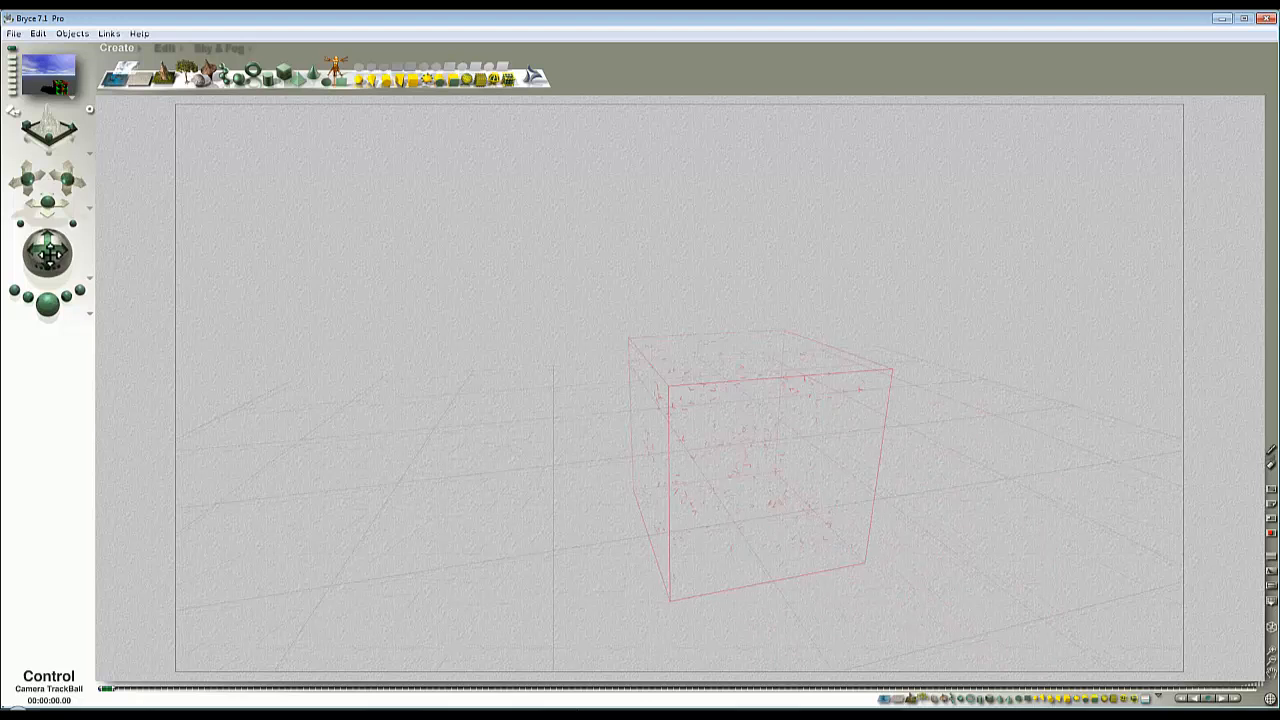
{"action": "left_click", "coordinate": [172, 47]}
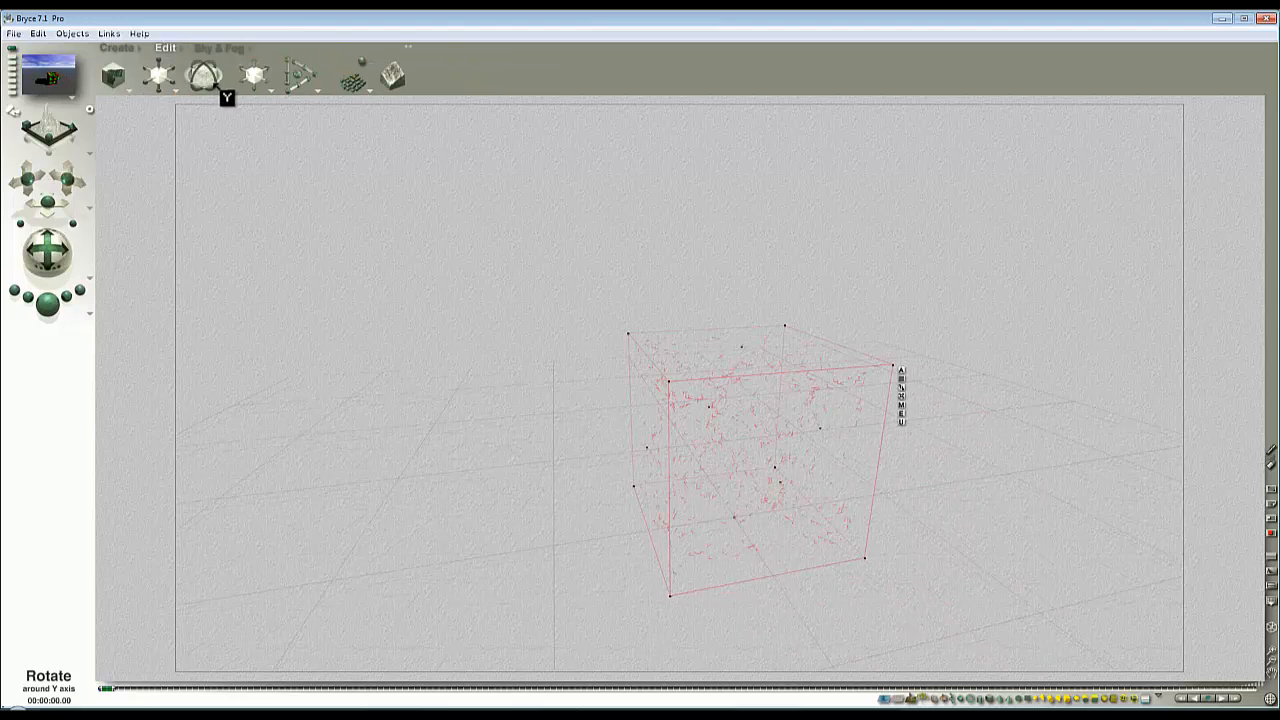
{"action": "left_click_drag", "start_coordinate": [217, 88], "coordinate": [203, 89]}
{"action": "left_click_drag", "start_coordinate": [47, 203], "coordinate": [36, 207]}
{"action": "left_click_drag", "start_coordinate": [48, 255], "coordinate": [46, 262]}
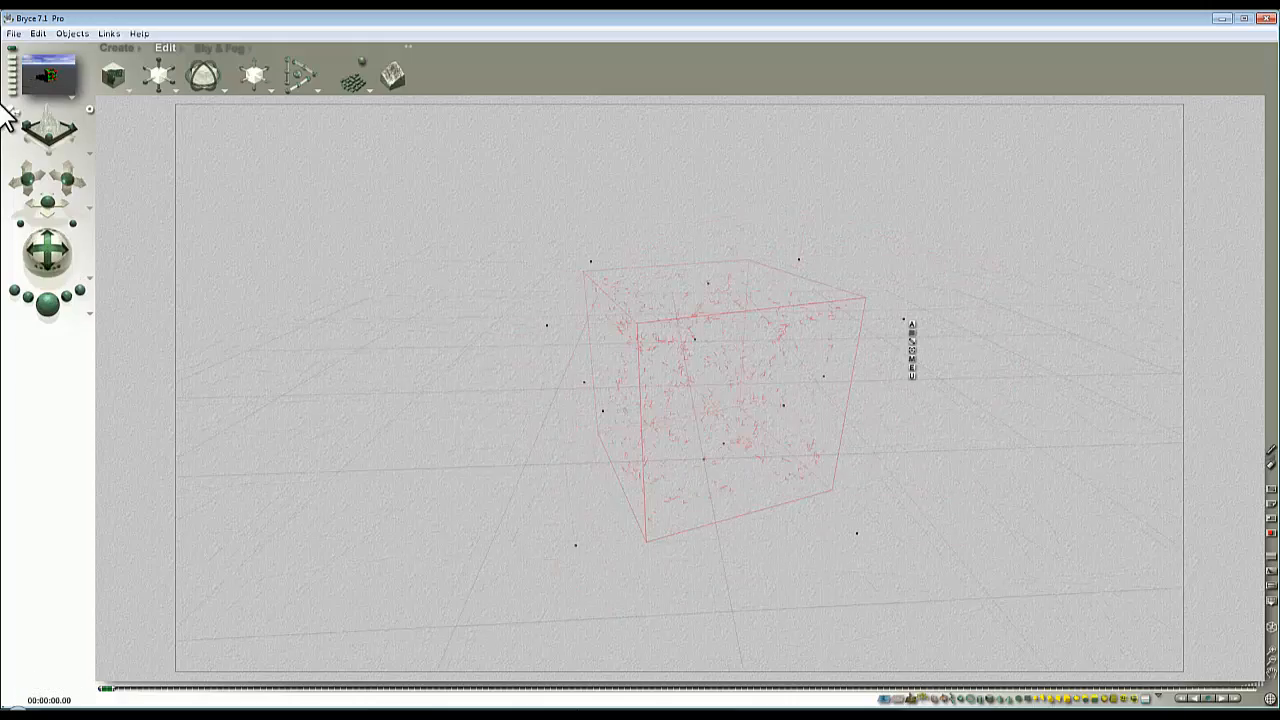
Step: Set the document aspect ratio to 1:1 in Document Setup
{"action": "left_click", "coordinate": [14, 33]}
{"action": "left_click", "coordinate": [40, 63]}
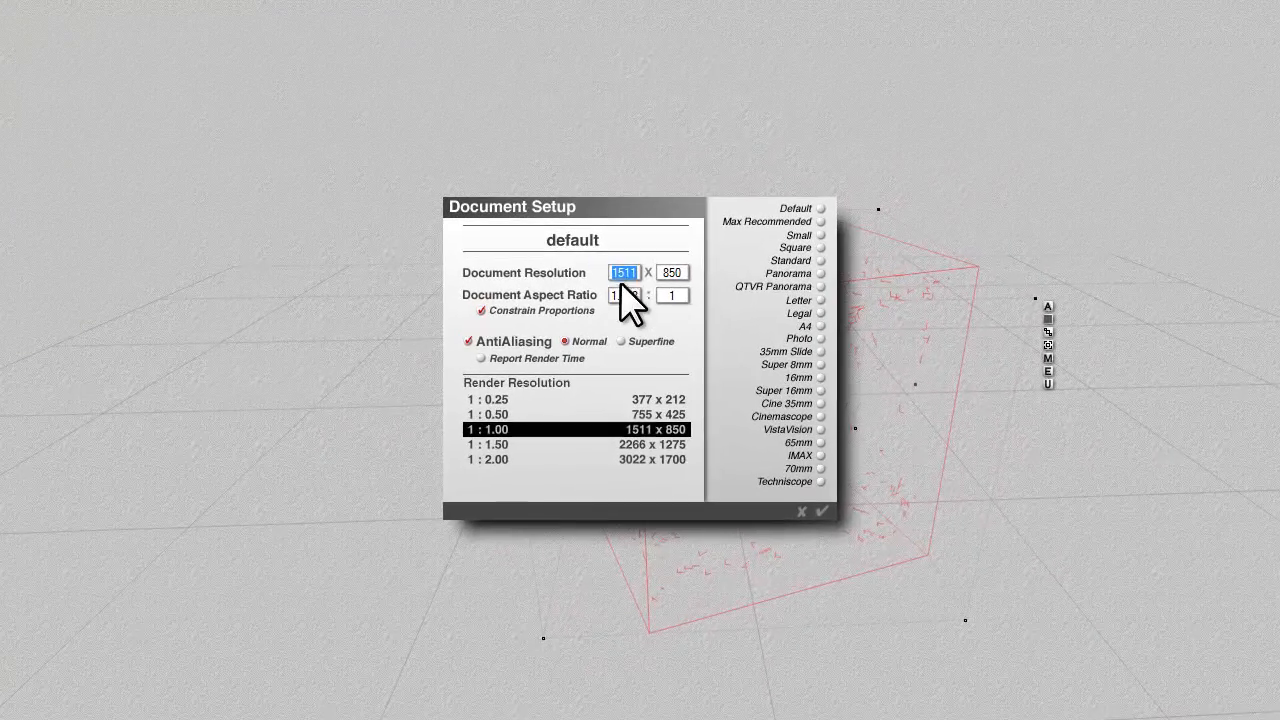
{"action": "left_click_drag", "start_coordinate": [638, 295], "coordinate": [570, 300]}
{"action": "type", "text": "1"}
{"action": "left_click", "coordinate": [820, 511]}
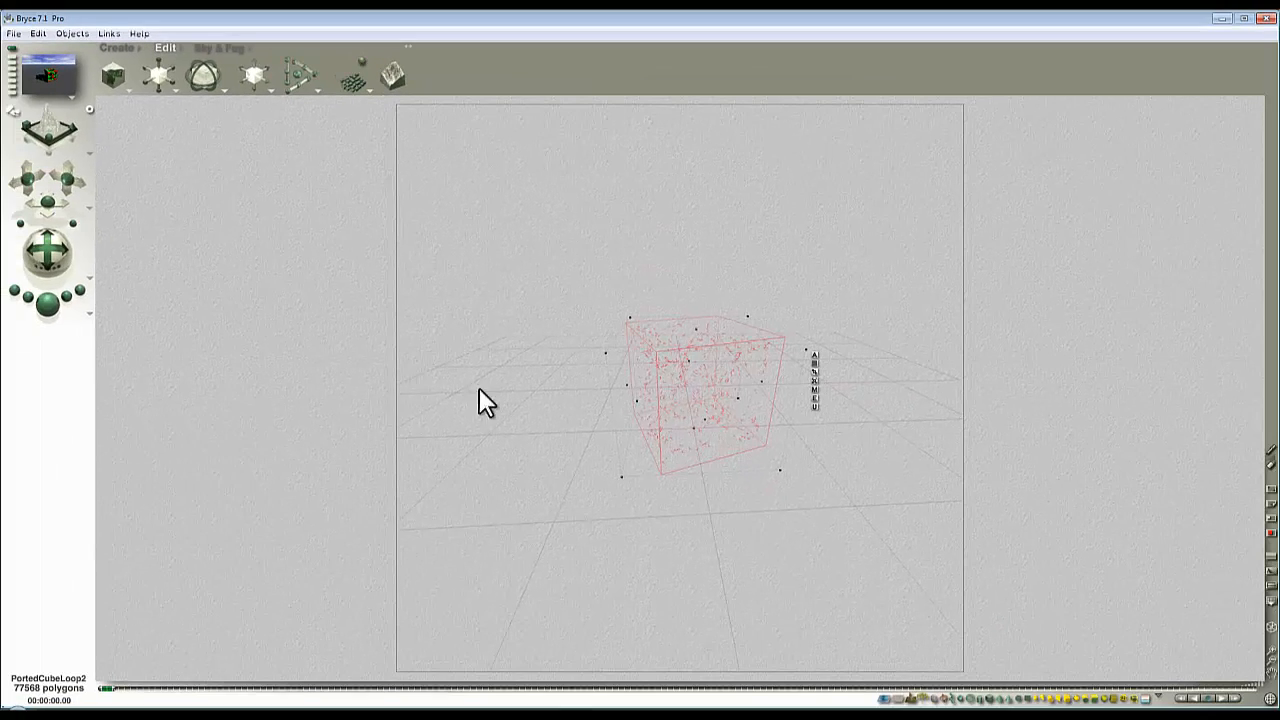
Step: Bring the camera closer so the cube fills more of the square frame, and render a test image
{"action": "left_click_drag", "start_coordinate": [73, 223], "coordinate": [32, 225]}
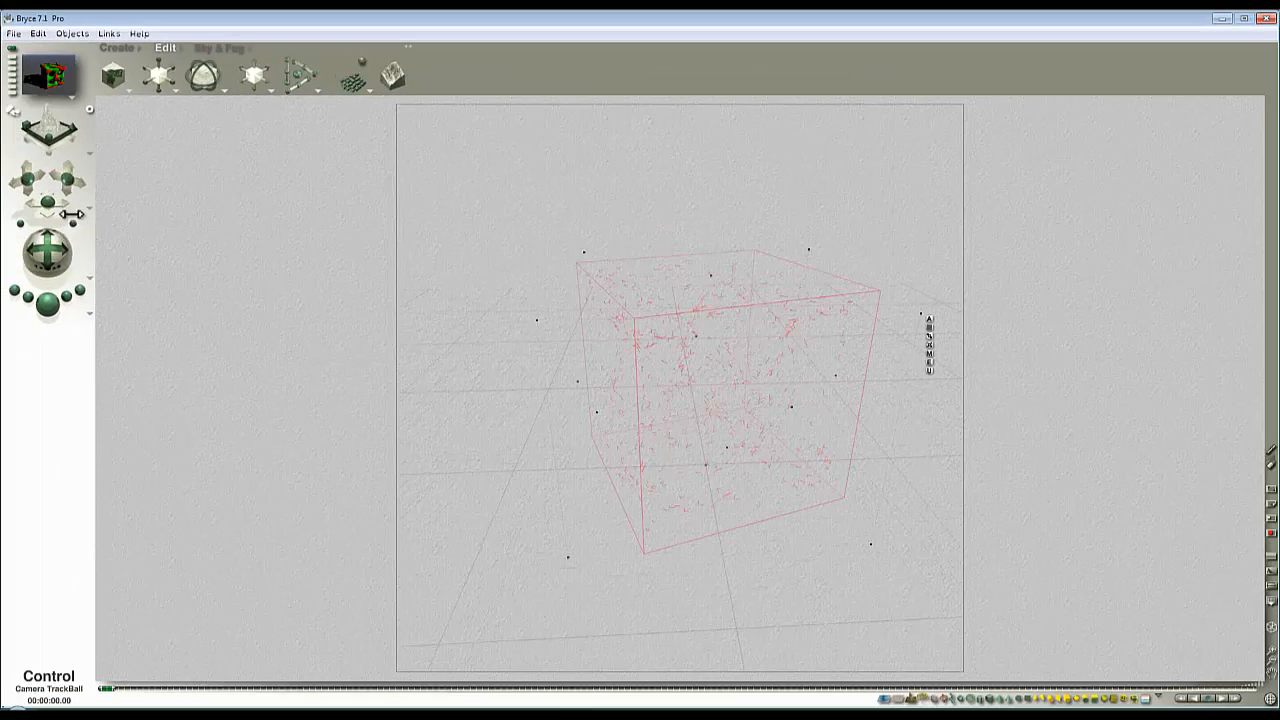
{"action": "mouse_move", "coordinate": [67, 183]}
{"action": "left_mouse_down"}
{"action": "mouse_move", "coordinate": [57, 232]}
{"action": "mouse_move", "coordinate": [70, 168]}
{"action": "left_mouse_up"}
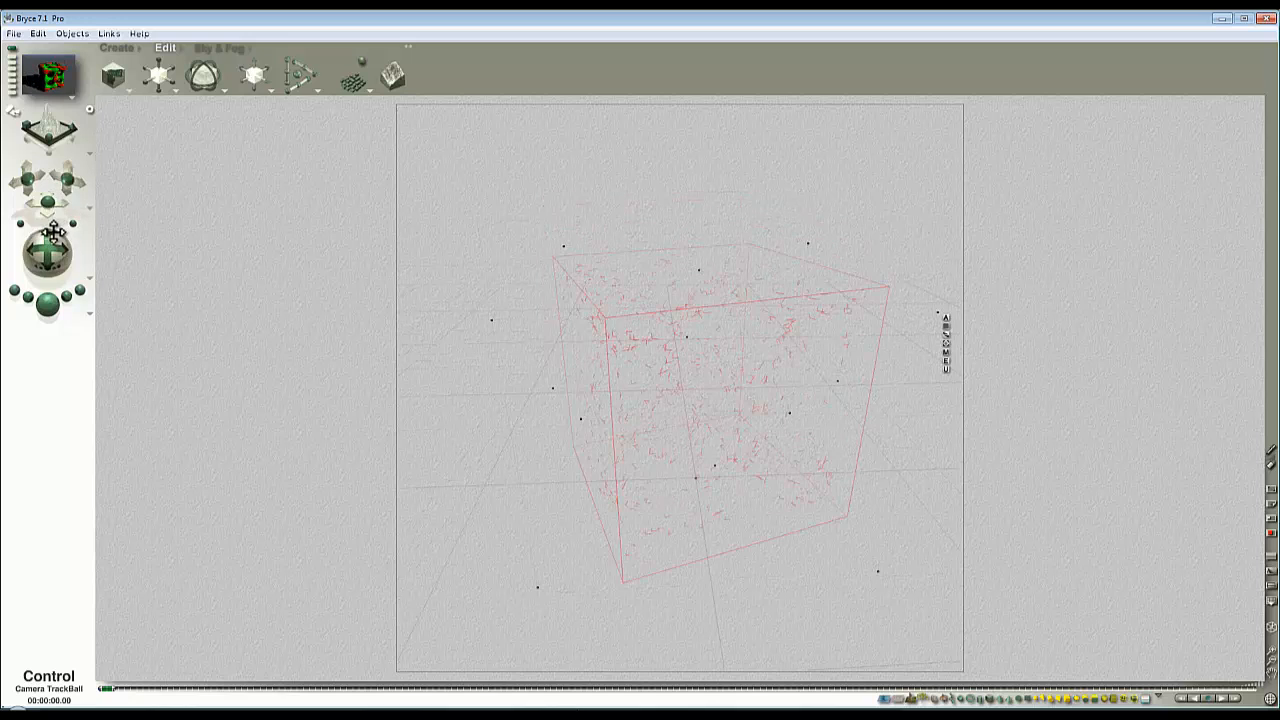
{"action": "left_click_drag", "start_coordinate": [53, 232], "coordinate": [49, 220]}
{"action": "left_click", "coordinate": [56, 310]}
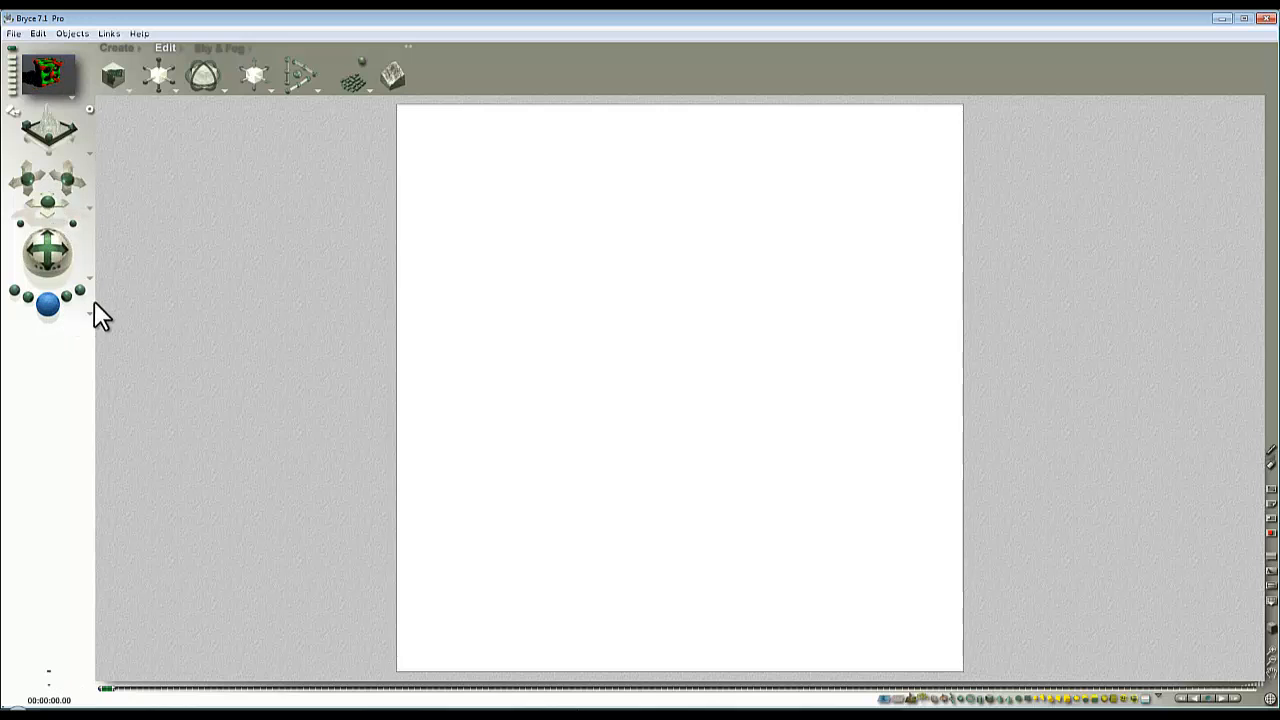
{"action": "left_click", "coordinate": [268, 314]}
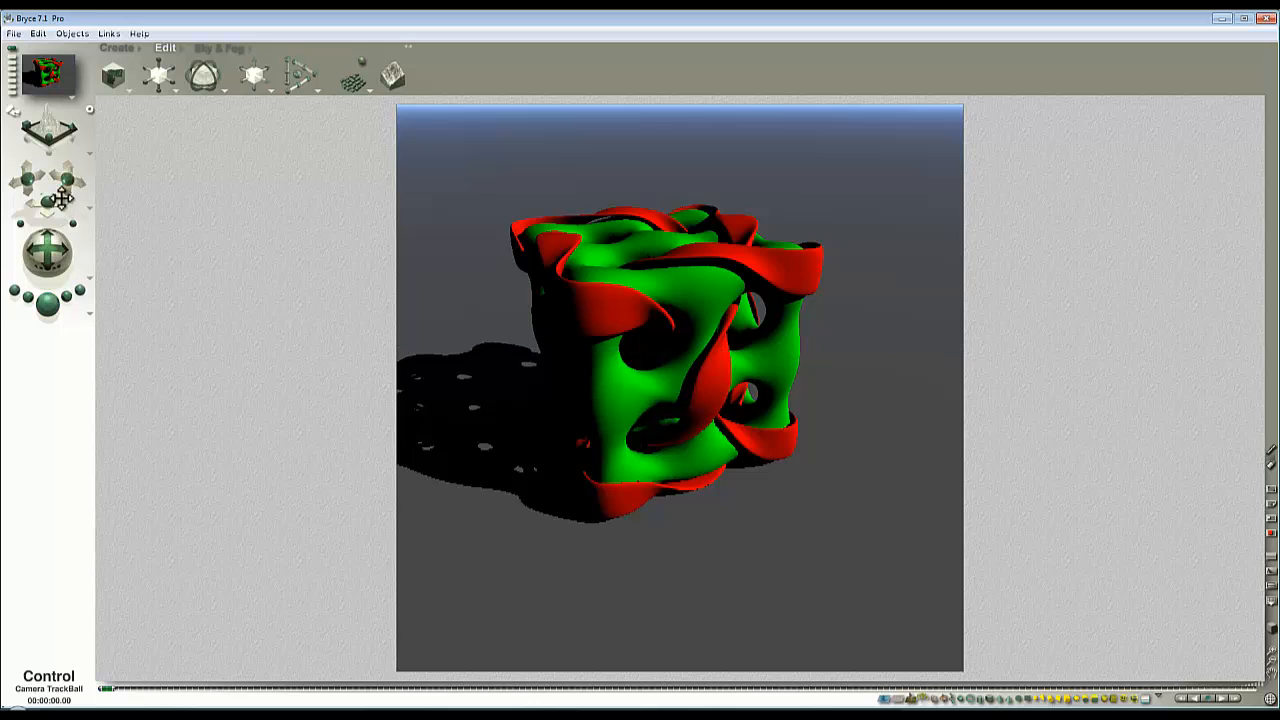
Step: Refine the camera position and angle so the cube appears larger and higher in the frame, and render it again
{"action": "left_click_drag", "start_coordinate": [68, 185], "coordinate": [64, 163]}
{"action": "left_click_drag", "start_coordinate": [51, 247], "coordinate": [71, 199]}
{"action": "left_click_drag", "start_coordinate": [47, 250], "coordinate": [46, 251]}
{"action": "left_click", "coordinate": [45, 305]}
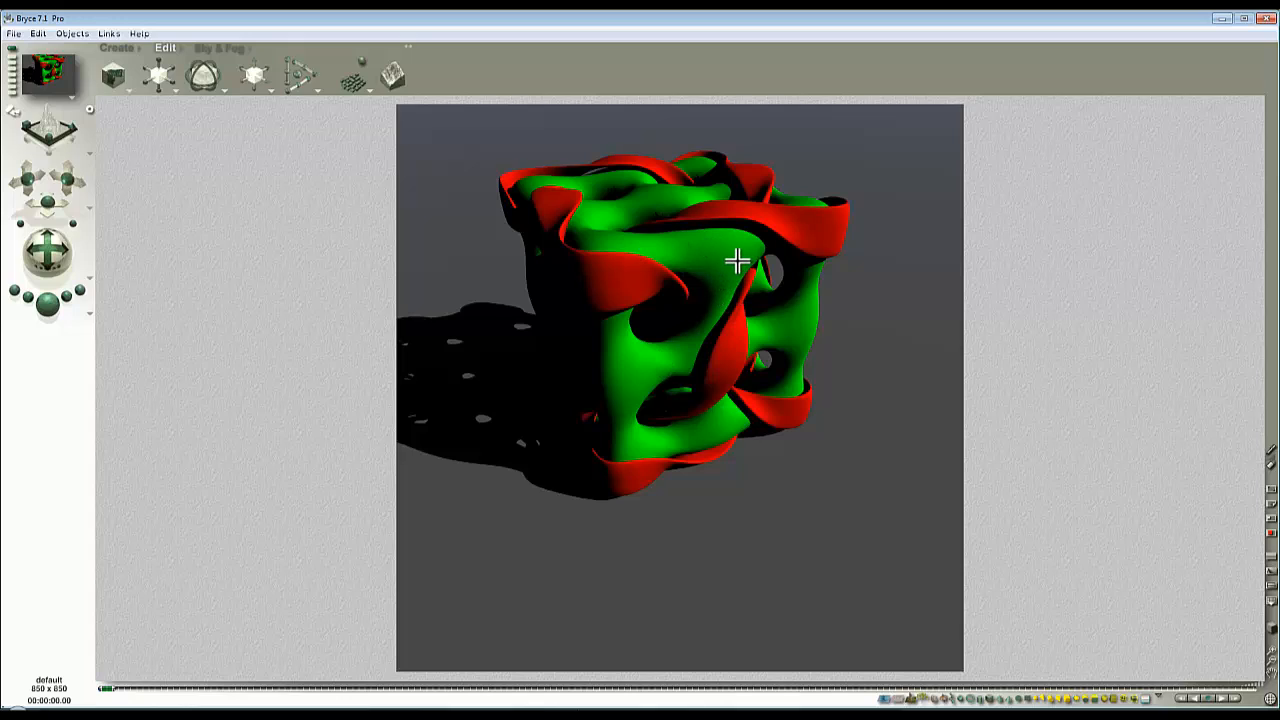
{"action": "key", "text": "Escape"}
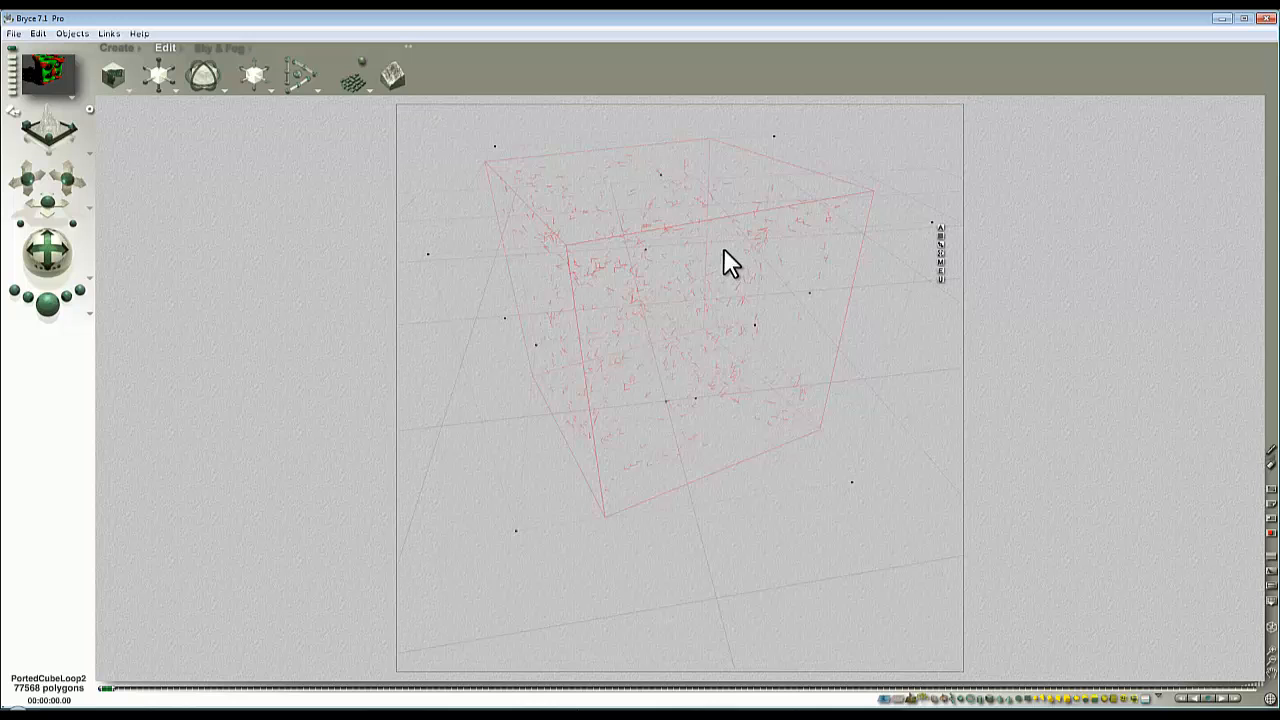
Step: Set the material of the PortedCubeLoop2_green mesh to Diffusion 0 and Transparency 100
{"action": "right_click", "coordinate": [723, 249]}
{"action": "left_click", "coordinate": [756, 280]}
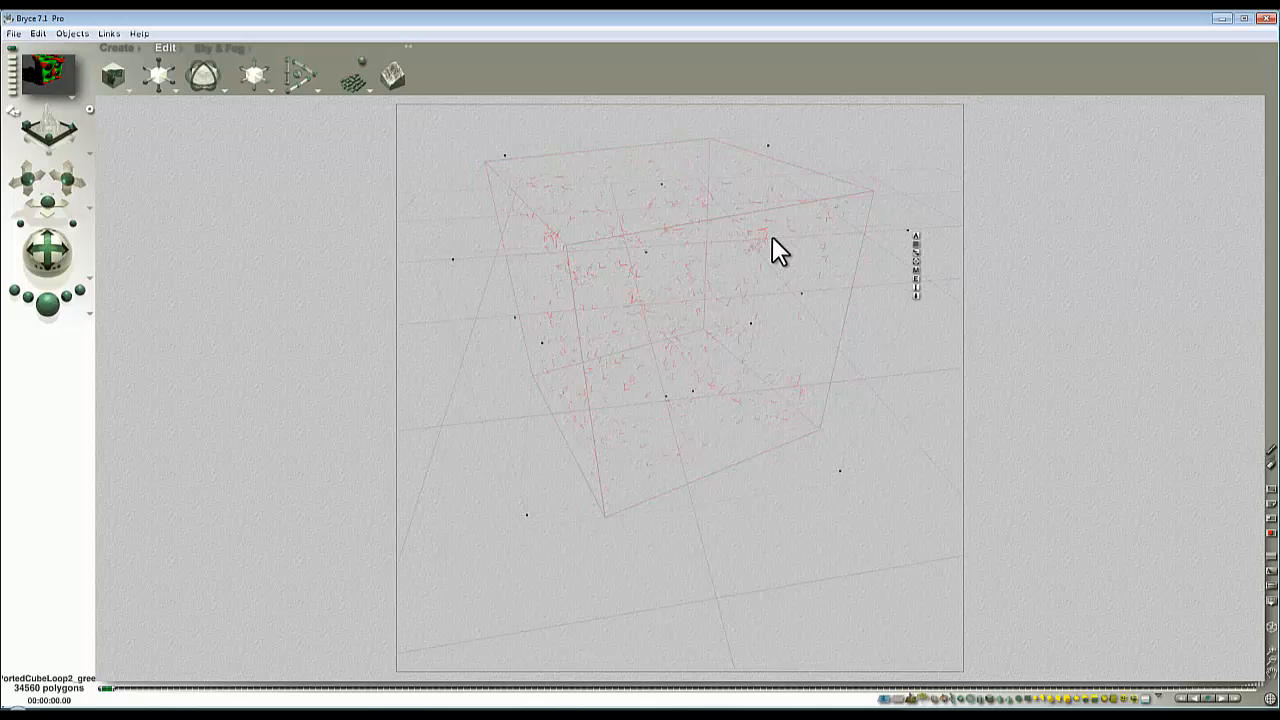
{"action": "left_click", "coordinate": [916, 279]}
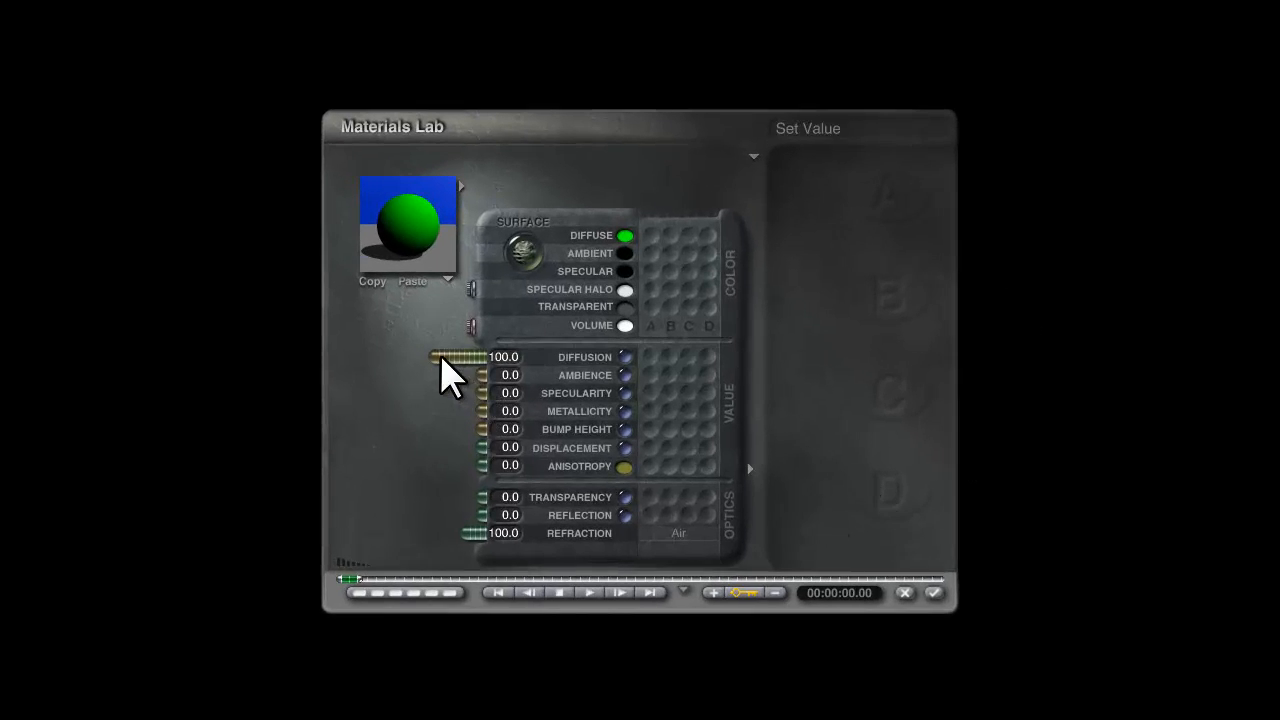
{"action": "left_click_drag", "start_coordinate": [441, 357], "coordinate": [494, 366]}
{"action": "left_click_drag", "start_coordinate": [481, 498], "coordinate": [373, 496]}
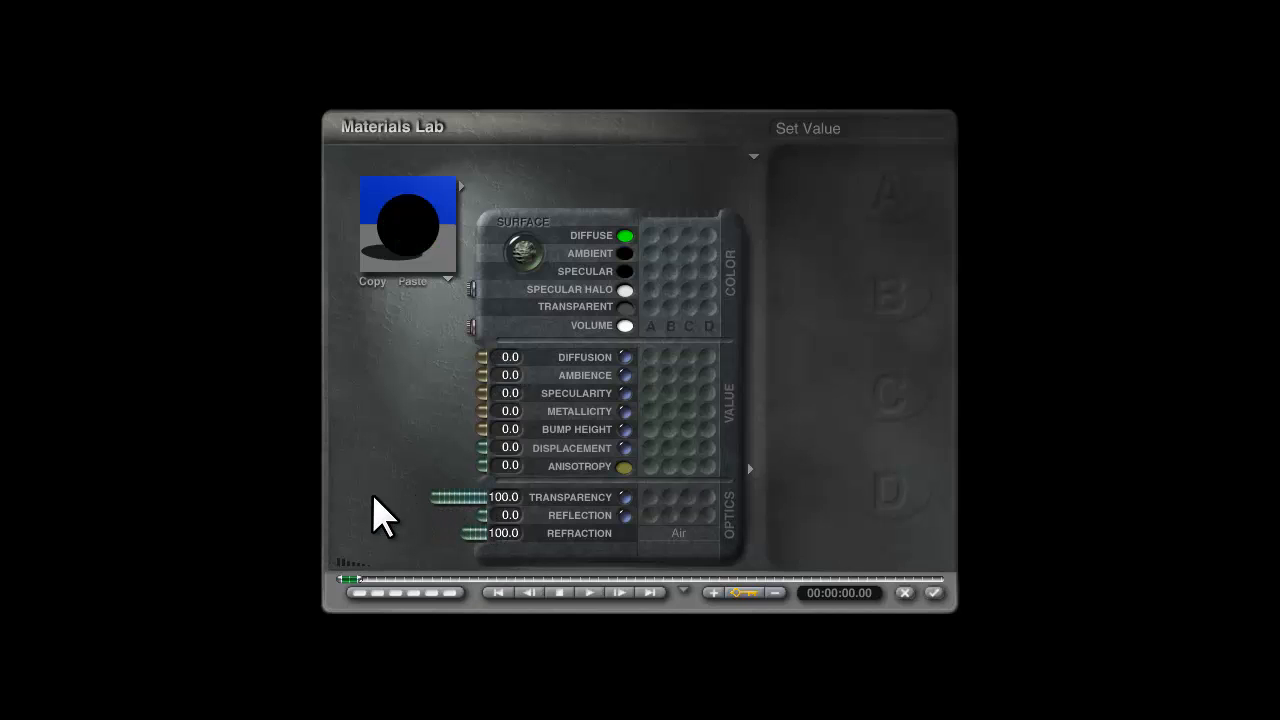
Step: Make the green mesh's Transparent color white and set its Refraction to 153
{"action": "left_click", "coordinate": [624, 308]}
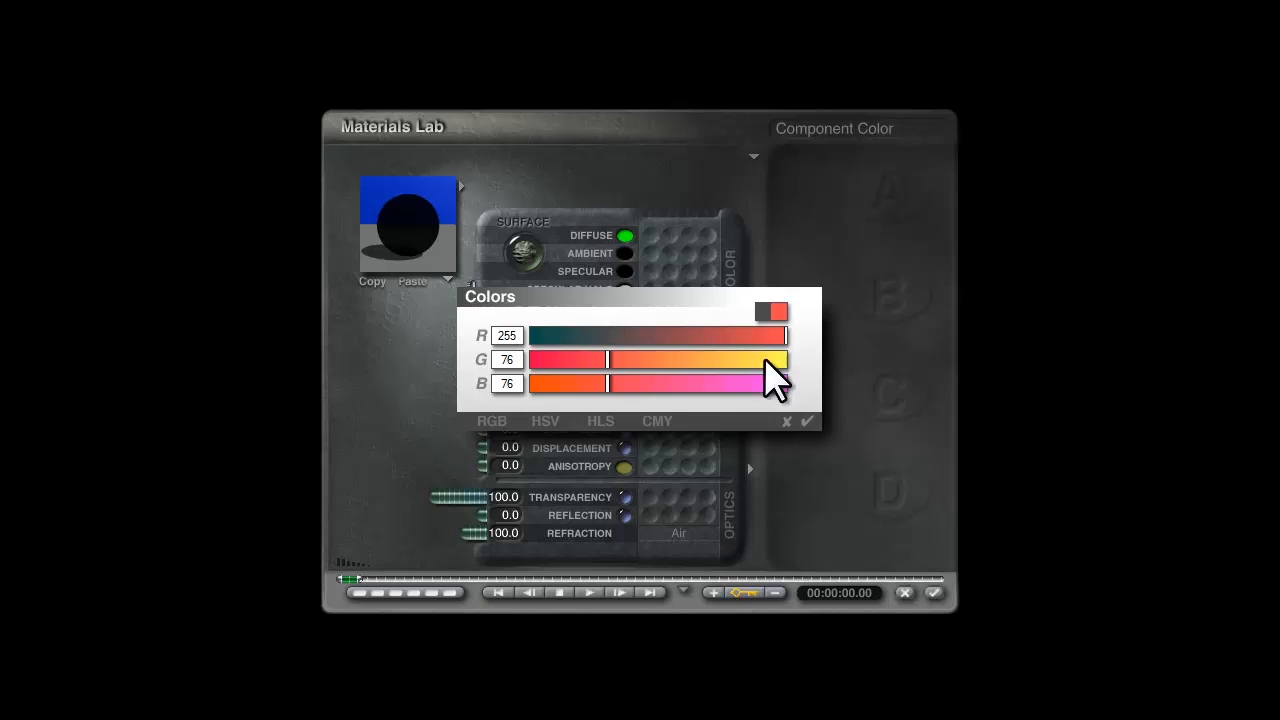
{"action": "left_click_drag", "start_coordinate": [742, 362], "coordinate": [805, 408]}
{"action": "left_click", "coordinate": [807, 421]}
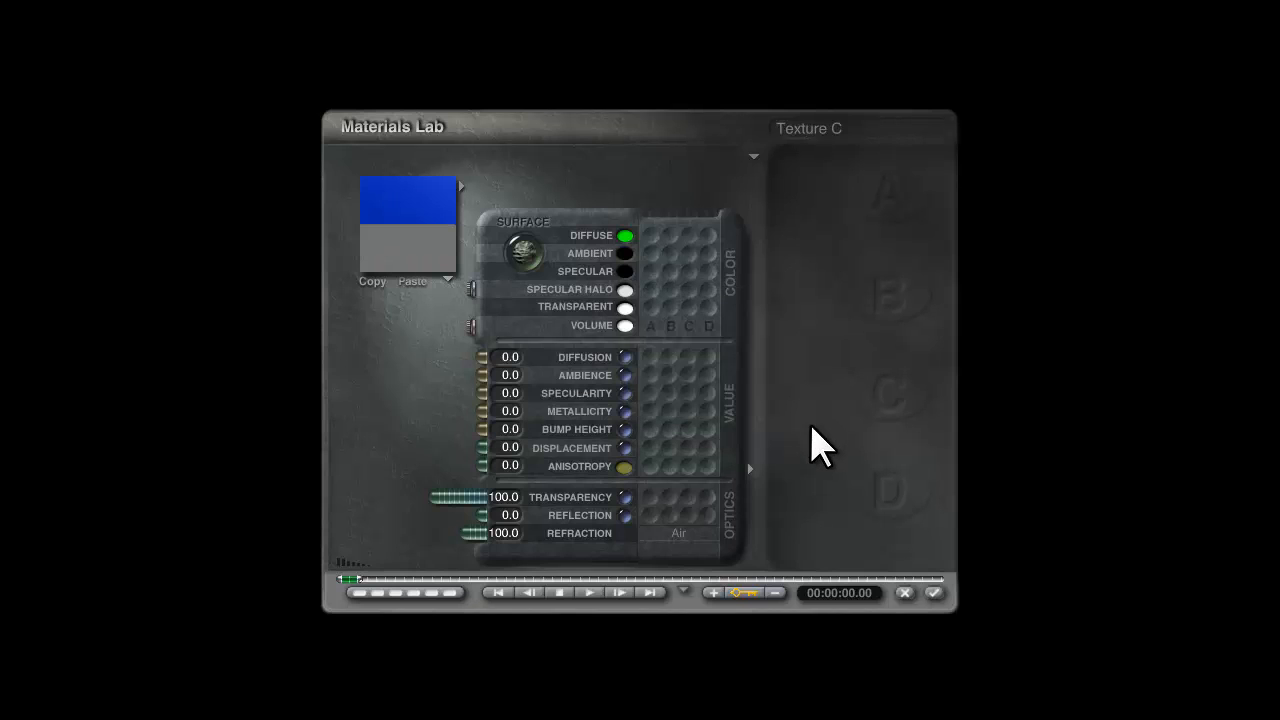
{"action": "left_click", "coordinate": [507, 533]}
{"action": "type", "text": "153"}
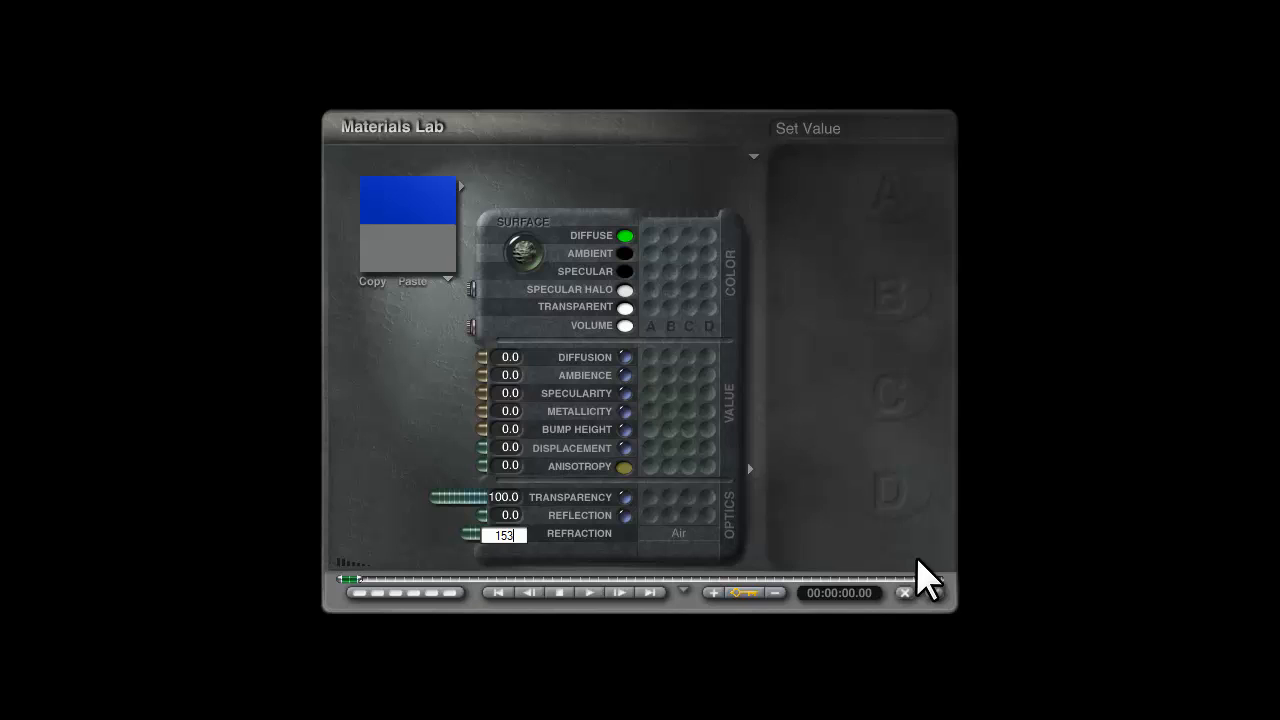
{"action": "key", "text": "Return"}
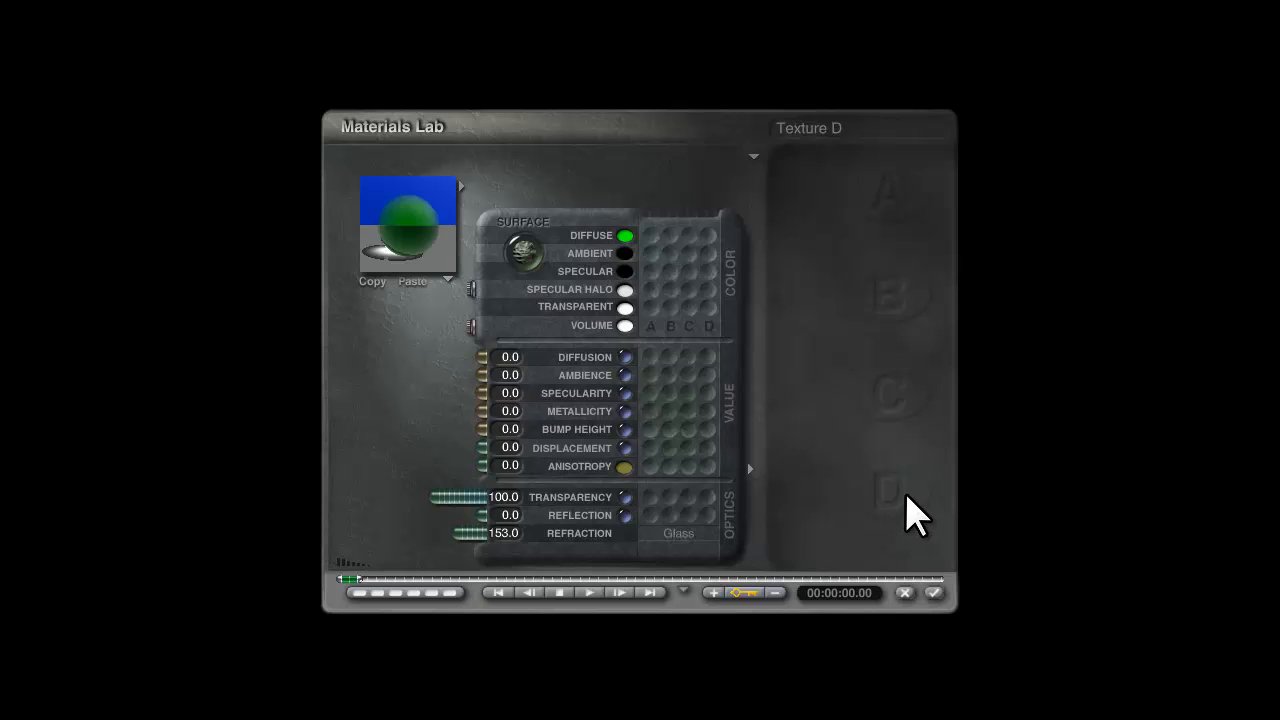
Step: Set the green mesh's Diffuse color to pale yellow (R 255, G 255, B about 166), apply the material and render the cube
{"action": "left_click", "coordinate": [625, 236]}
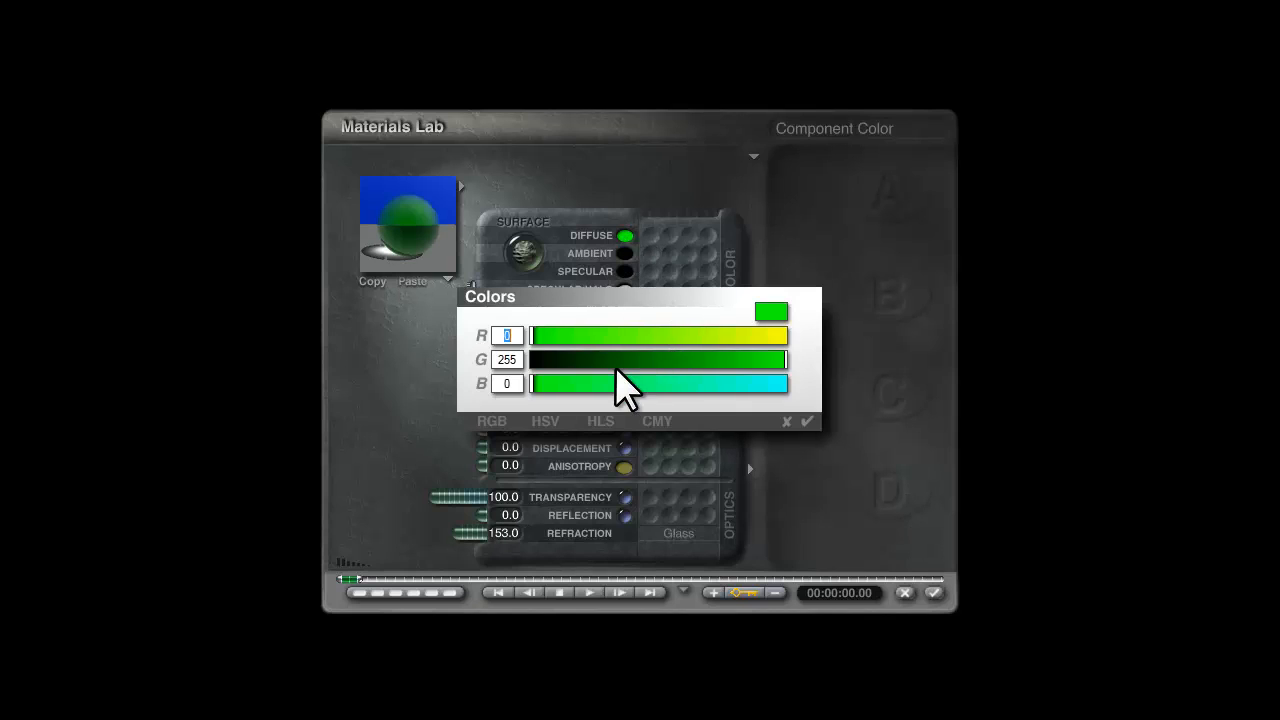
{"action": "left_click_drag", "start_coordinate": [566, 336], "coordinate": [830, 336]}
{"action": "left_click_drag", "start_coordinate": [593, 381], "coordinate": [725, 331]}
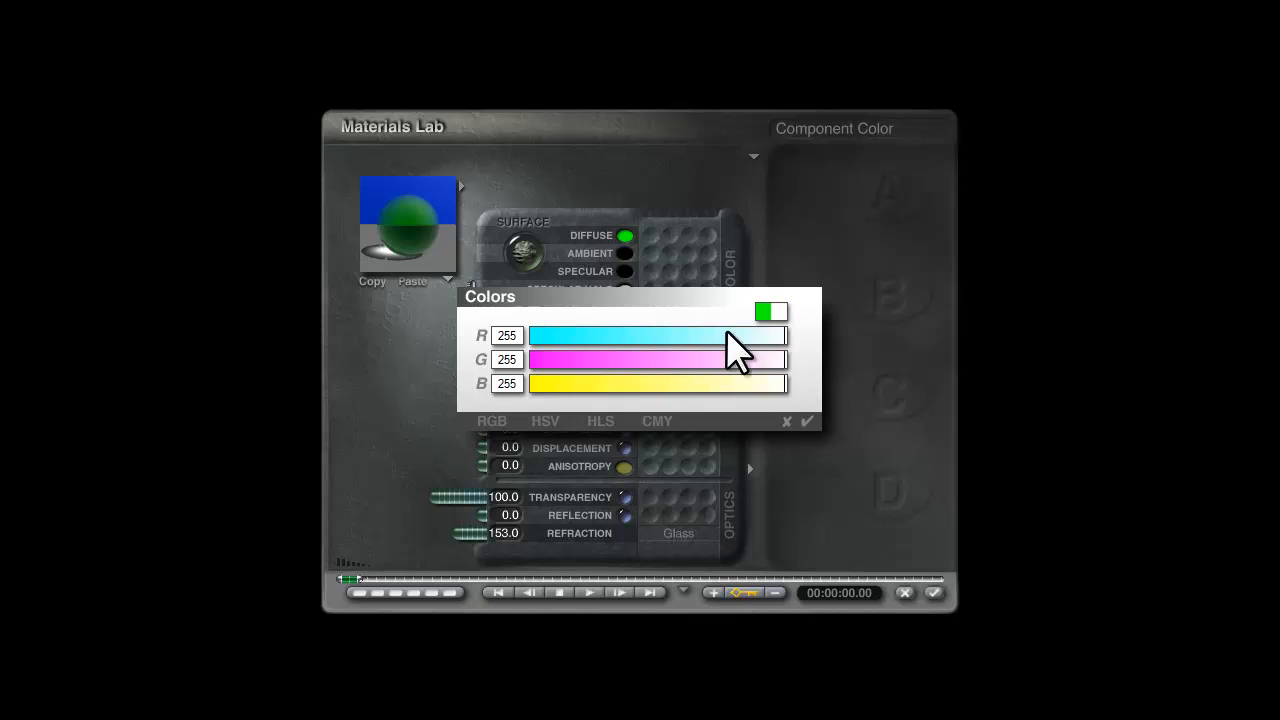
{"action": "left_click_drag", "start_coordinate": [784, 386], "coordinate": [698, 389]}
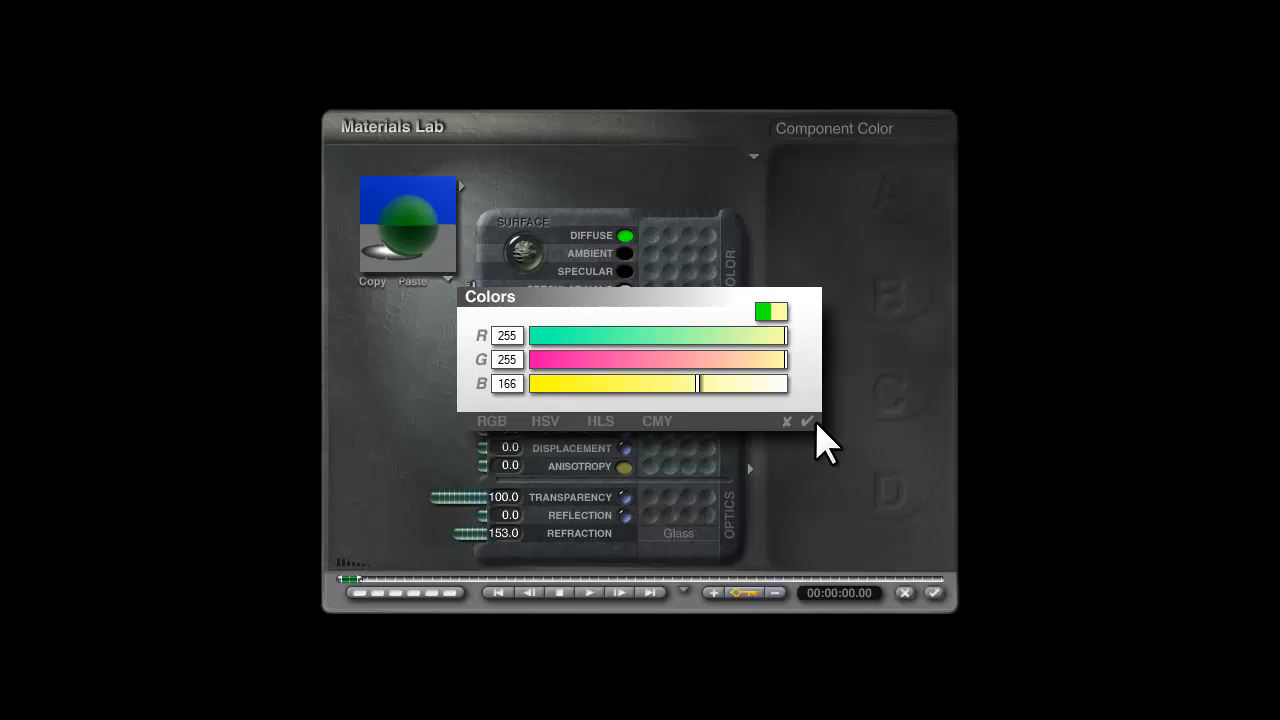
{"action": "left_click_drag", "start_coordinate": [700, 389], "coordinate": [693, 386]}
{"action": "left_click", "coordinate": [808, 421]}
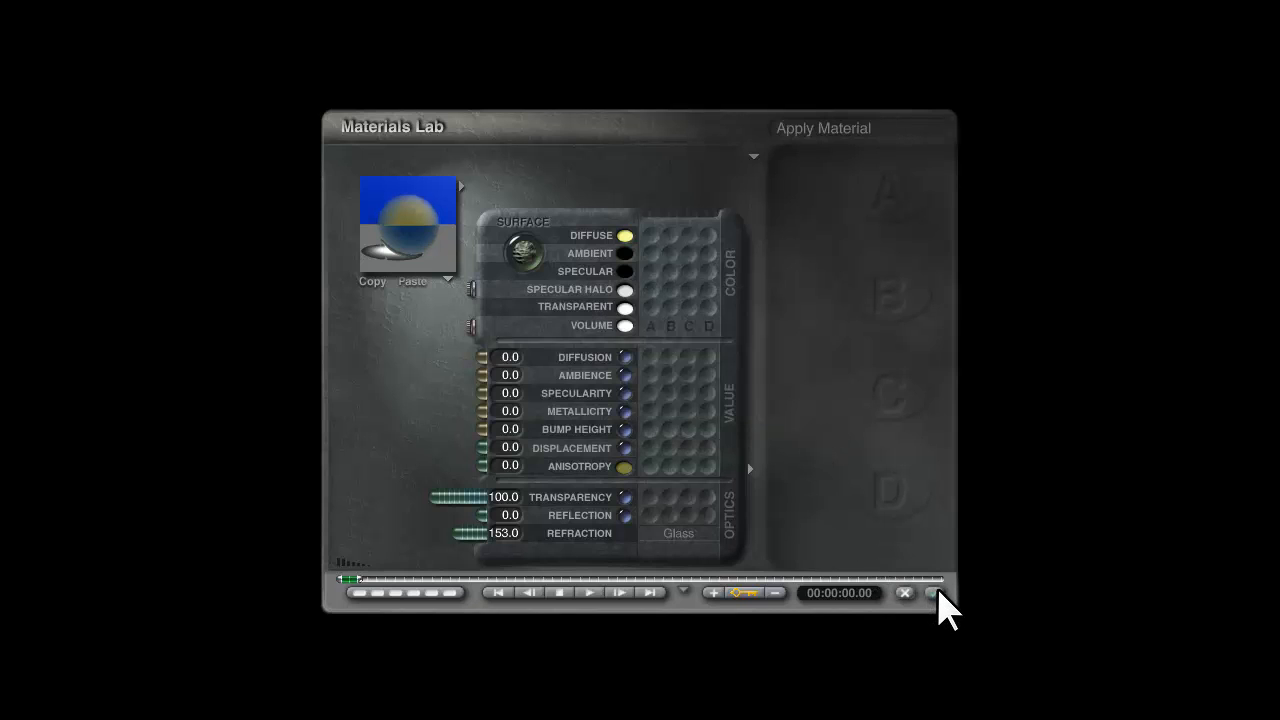
{"action": "left_click", "coordinate": [933, 594]}
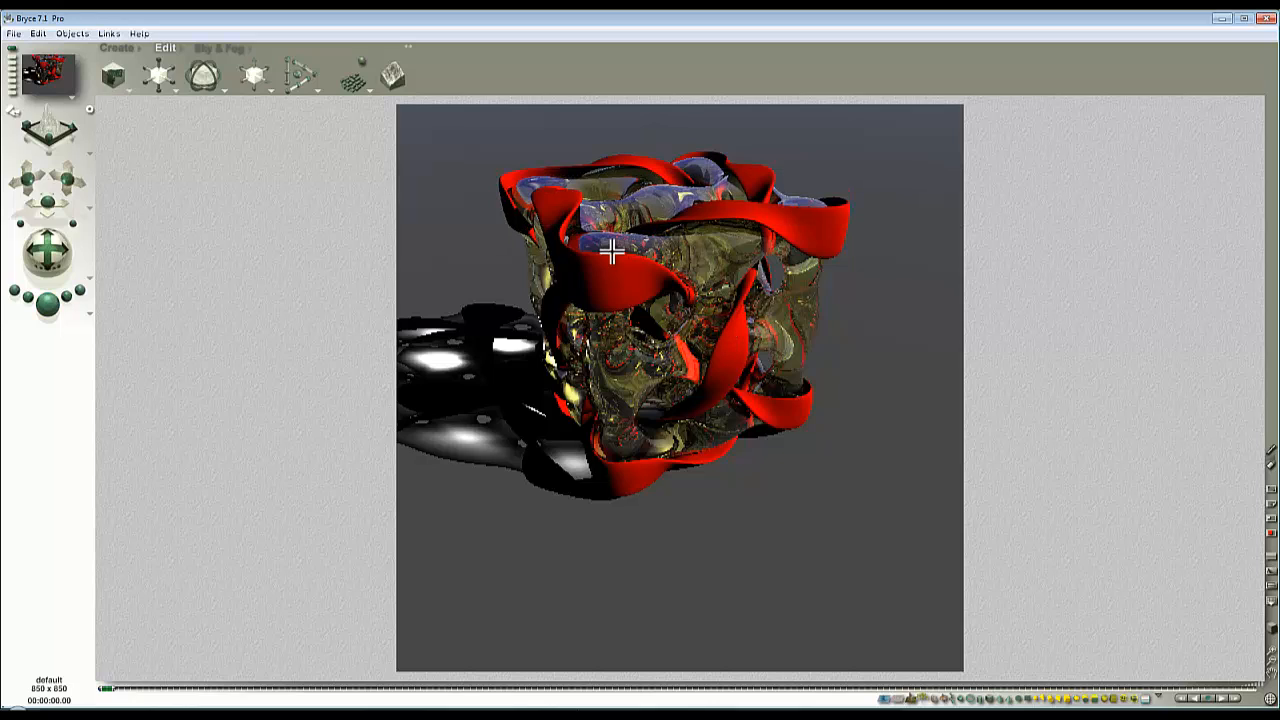
{"action": "key", "text": "Escape"}
Step: Load the Old_red_paint1_NRM material from the p49_FunkyMetals library category onto the PortedCubeLoop2_red mesh
{"action": "left_click", "coordinate": [814, 226], "text": "ctrl"}
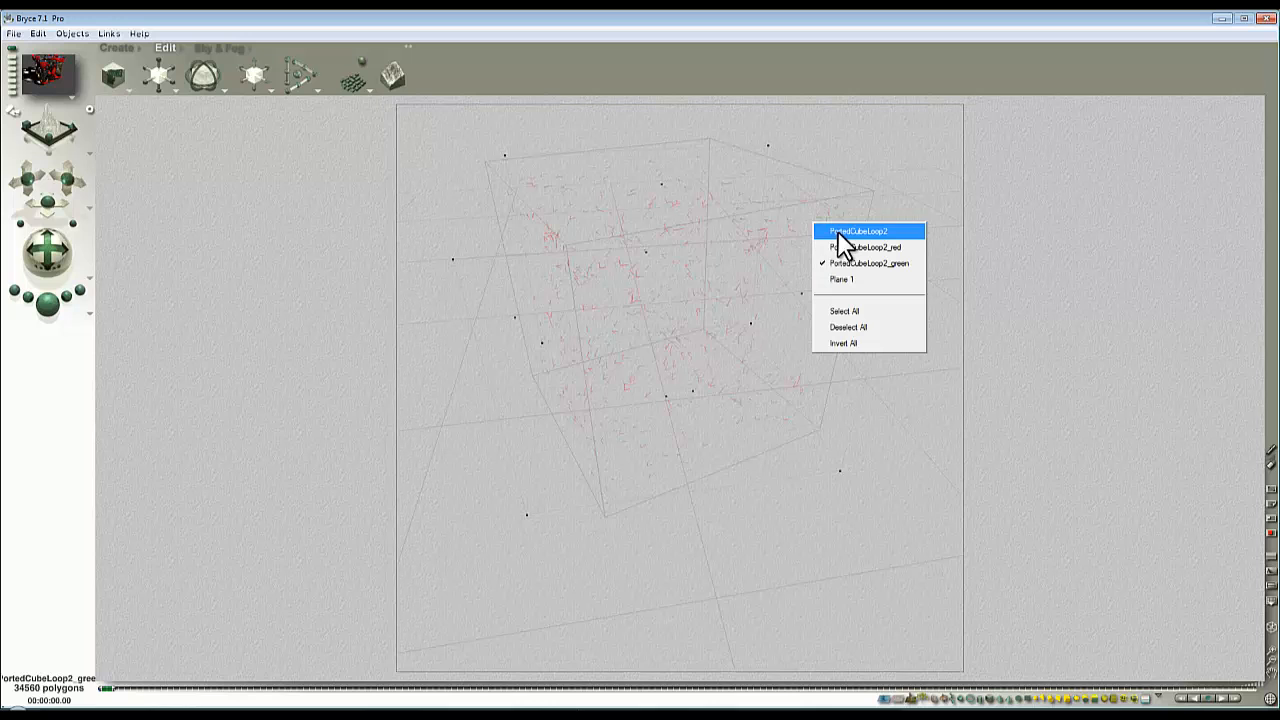
{"action": "left_click", "coordinate": [845, 248]}
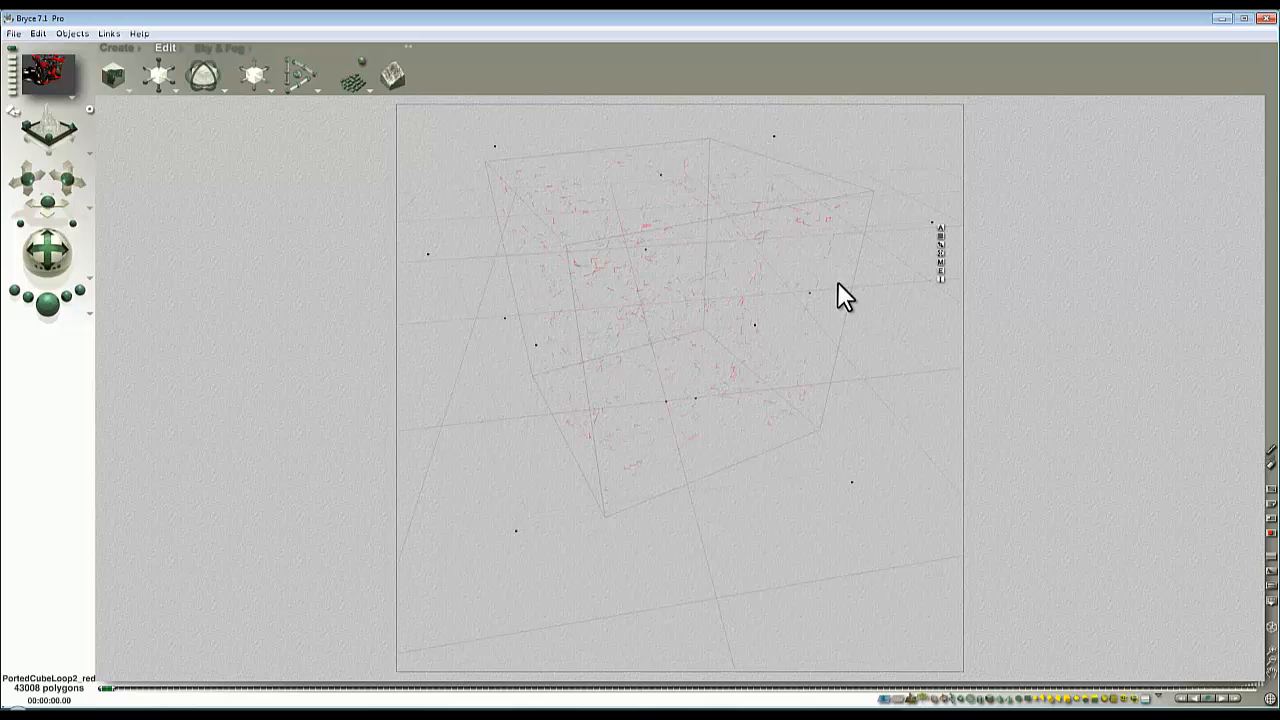
{"action": "left_click", "coordinate": [941, 262]}
{"action": "left_click", "coordinate": [466, 199]}
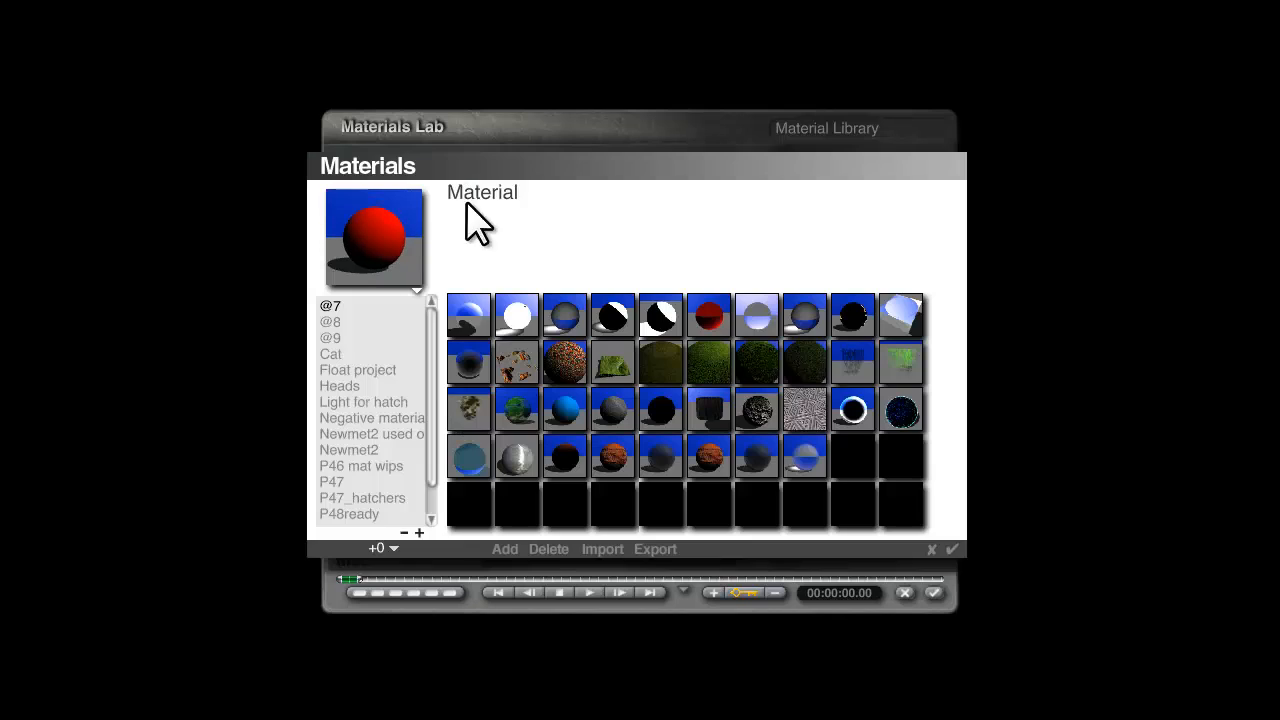
{"action": "left_click_drag", "start_coordinate": [437, 314], "coordinate": [431, 423]}
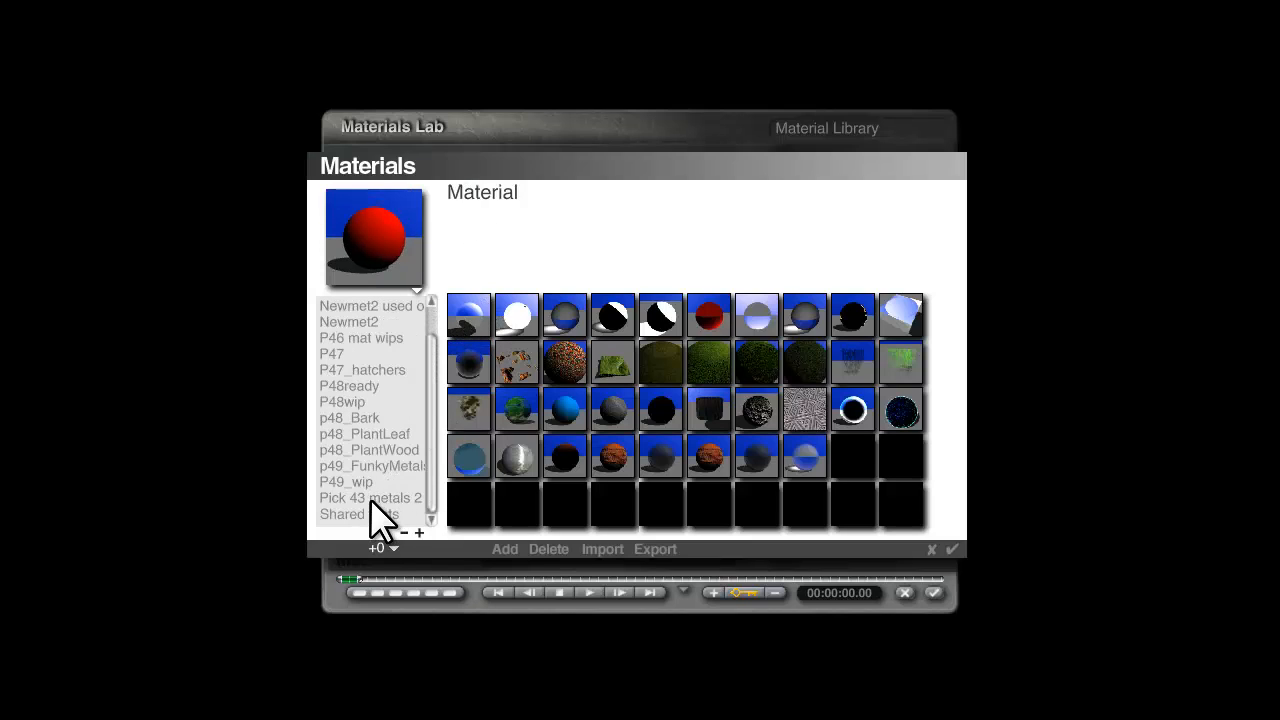
{"action": "left_click", "coordinate": [372, 466]}
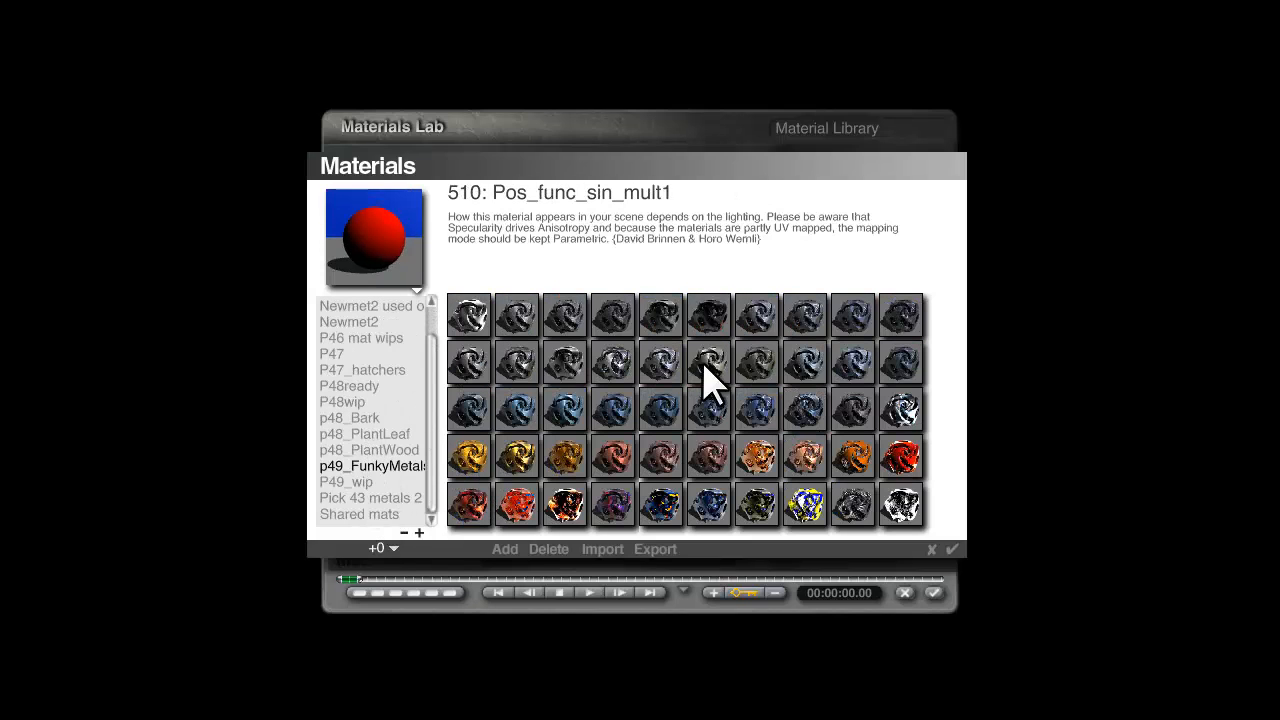
{"action": "left_click", "coordinate": [711, 318]}
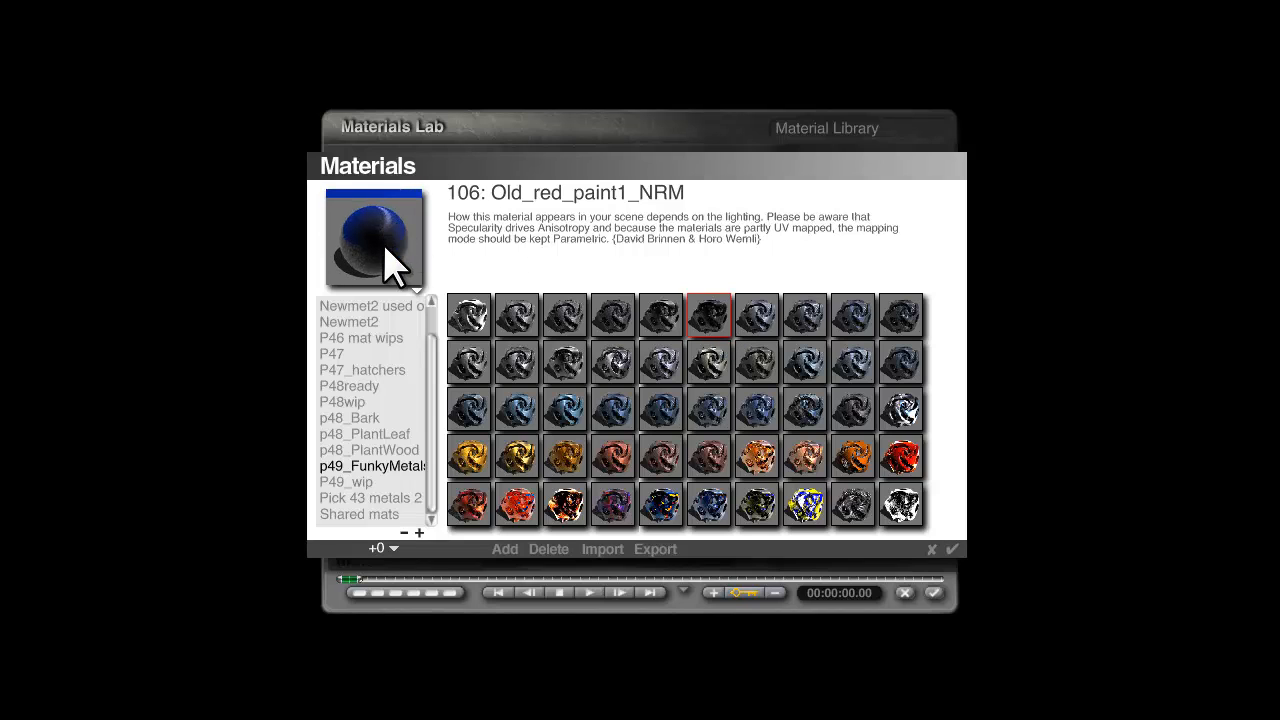
{"action": "left_click", "coordinate": [952, 550]}
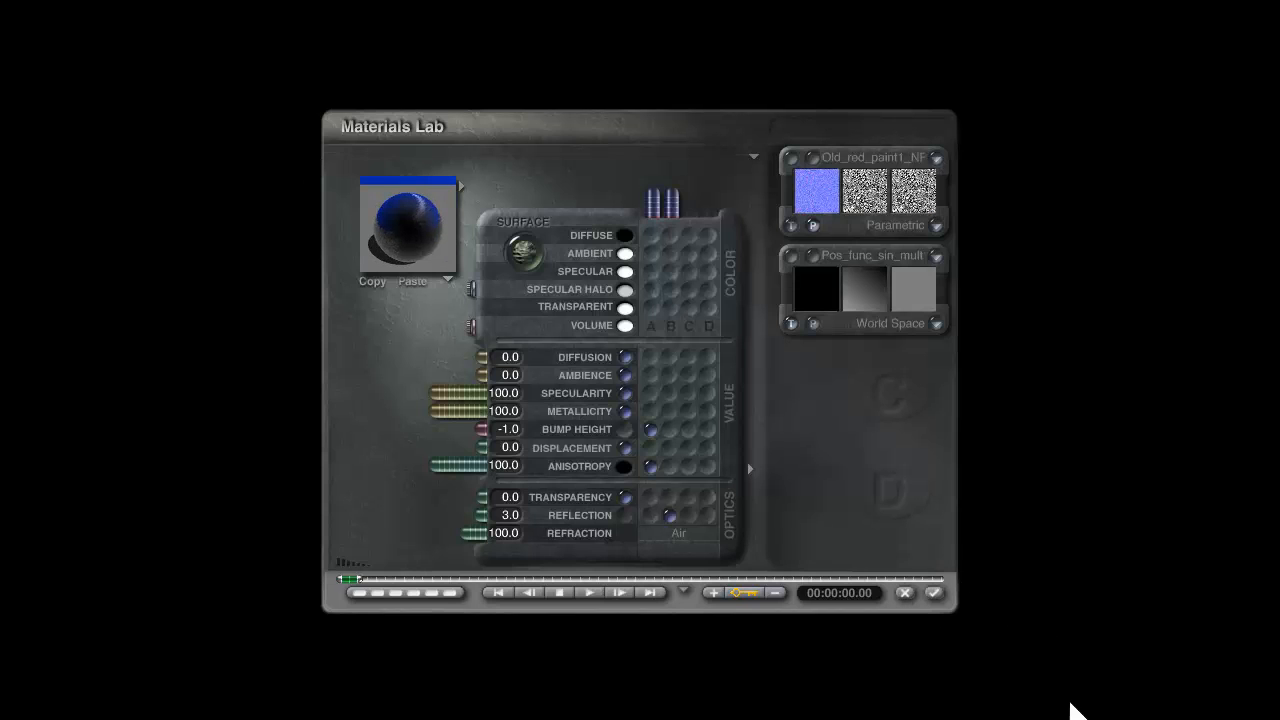
Step: Set the red mesh's Reflection to 0, remove the texture driving it, apply the material and render the scene
{"action": "left_click_drag", "start_coordinate": [478, 514], "coordinate": [508, 512]}
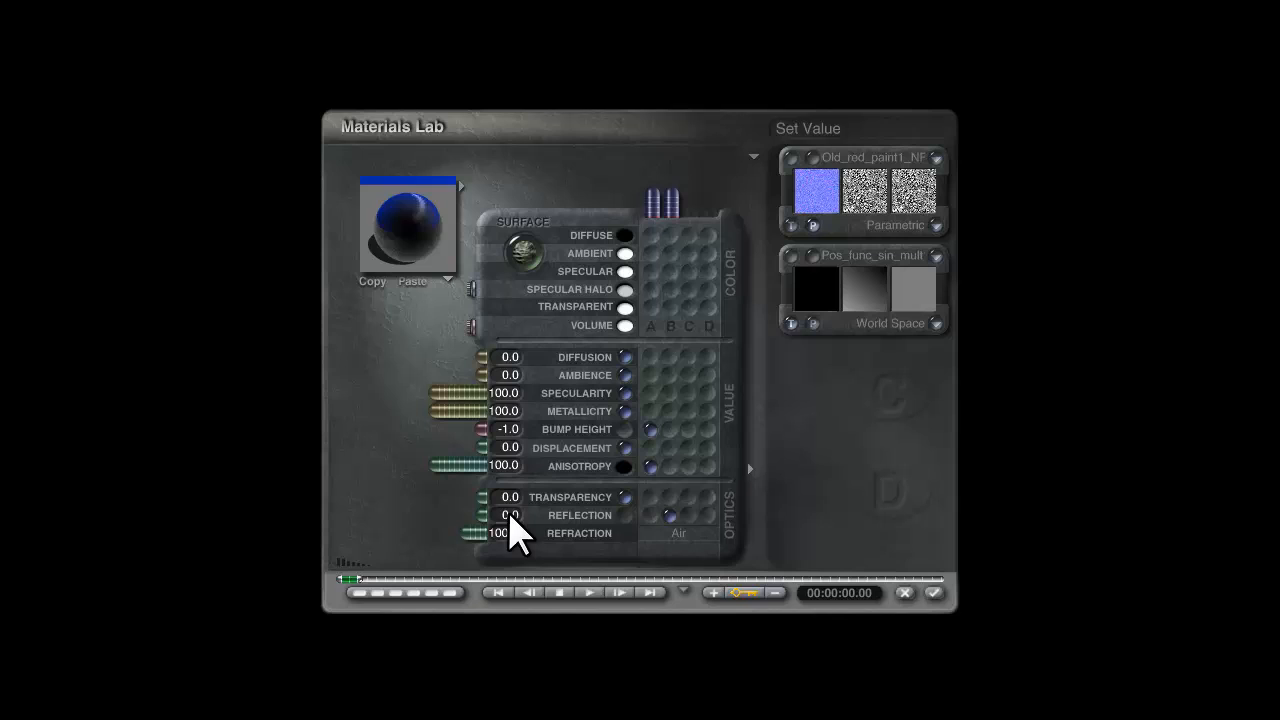
{"action": "left_click", "coordinate": [626, 516]}
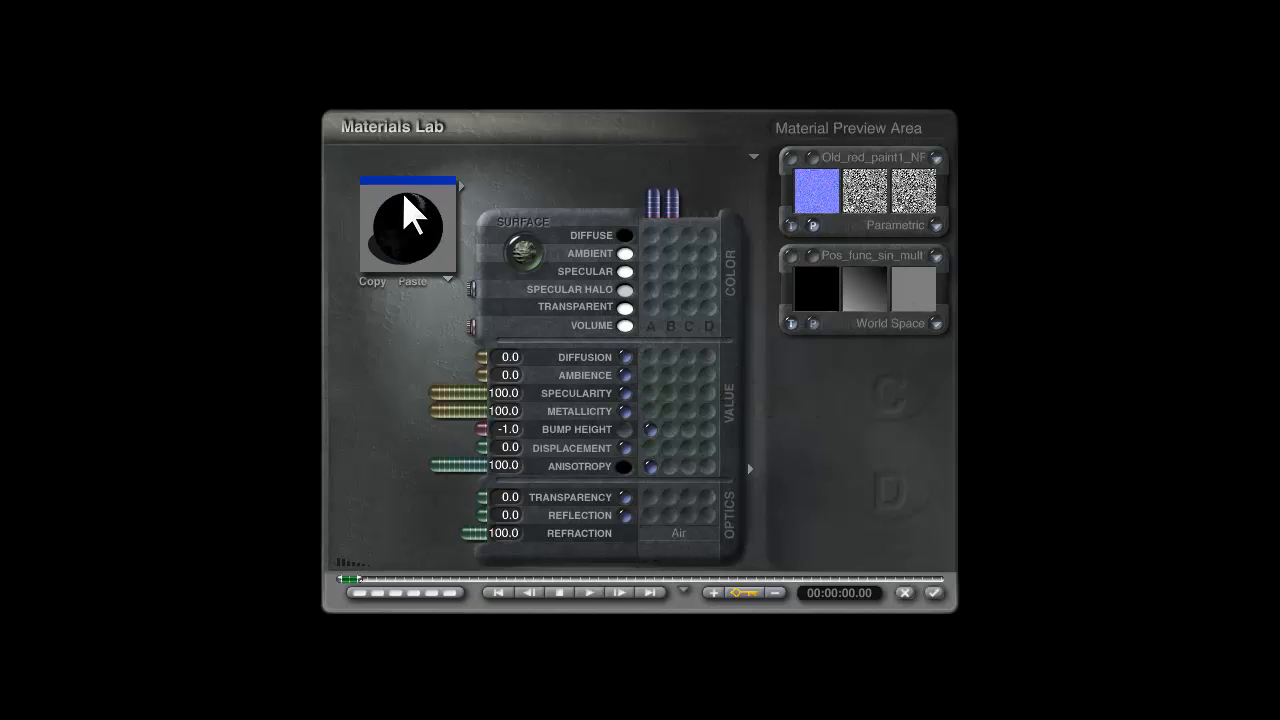
{"action": "left_click", "coordinate": [933, 593]}
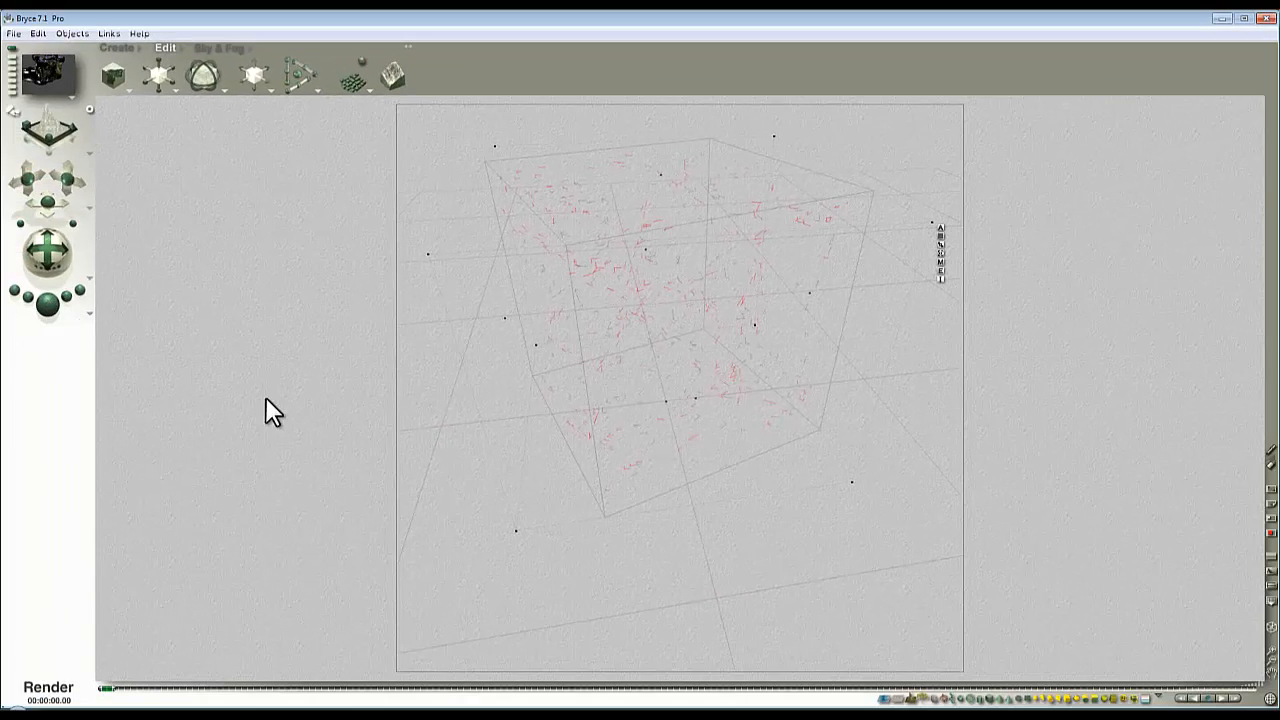
{"action": "key", "text": "ctrl+r"}
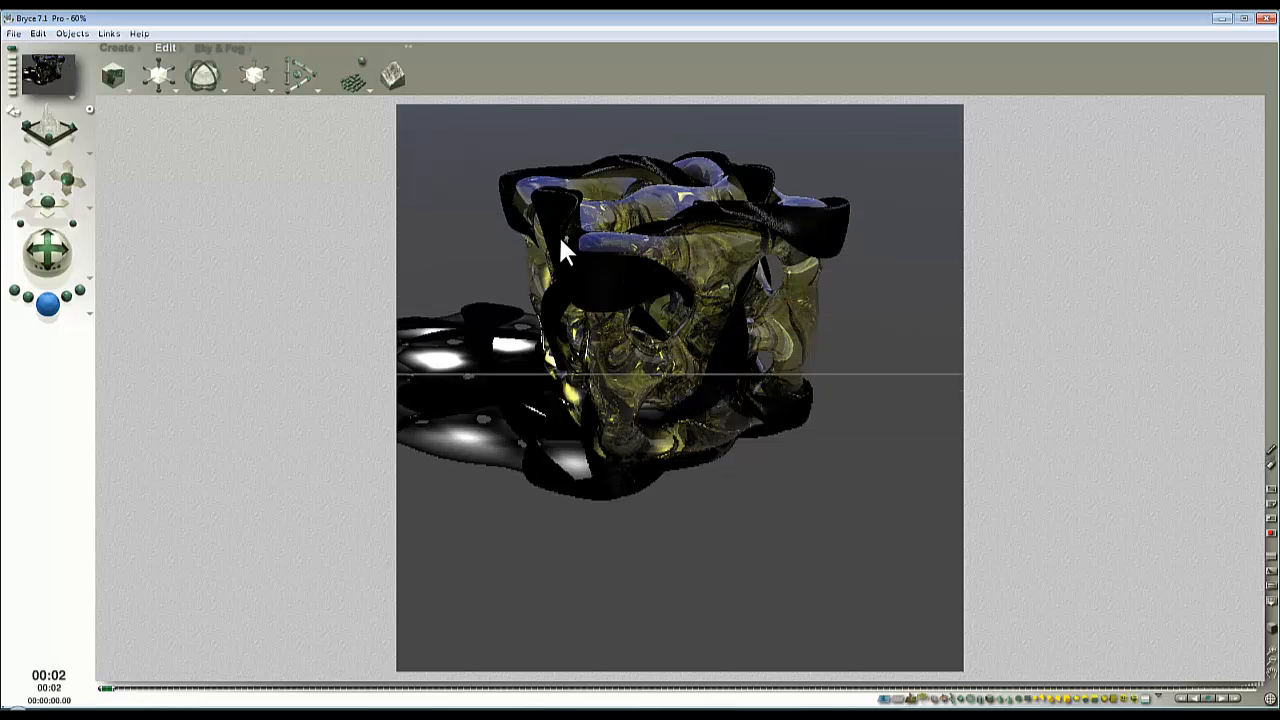
{"action": "left_click", "coordinate": [469, 141]}
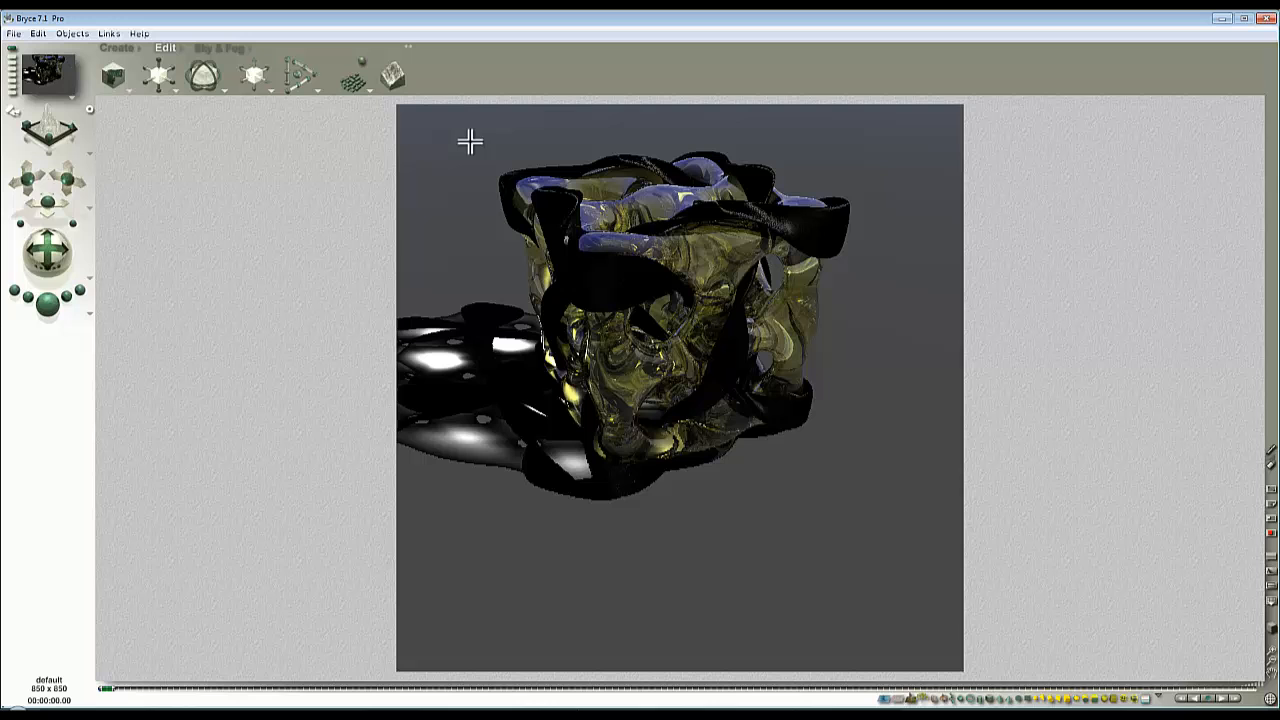
Step: Set the sun's Specular intensity to 200 and its Diffuse intensity to 0, and render the scene
{"action": "left_click", "coordinate": [219, 48]}
{"action": "left_click", "coordinate": [337, 62]}
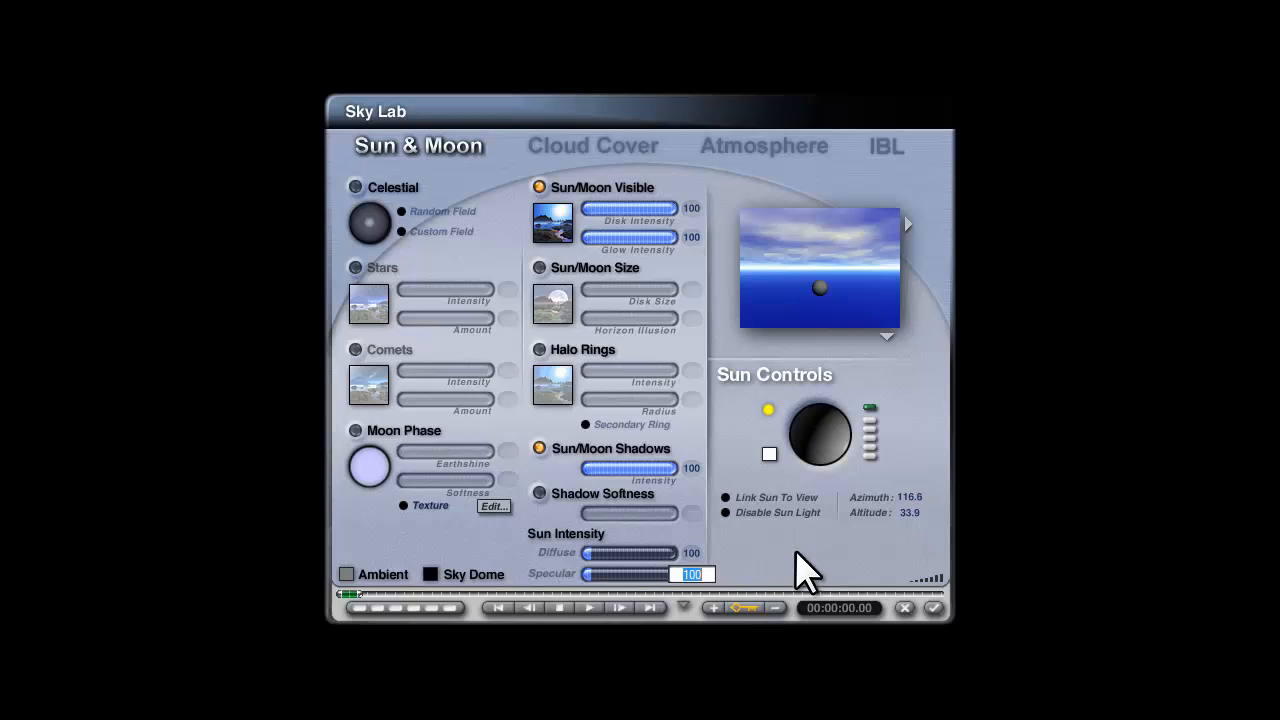
{"action": "type", "text": "200"}
{"action": "key", "text": "Return"}
{"action": "type", "text": "0"}
{"action": "key", "text": "Return"}
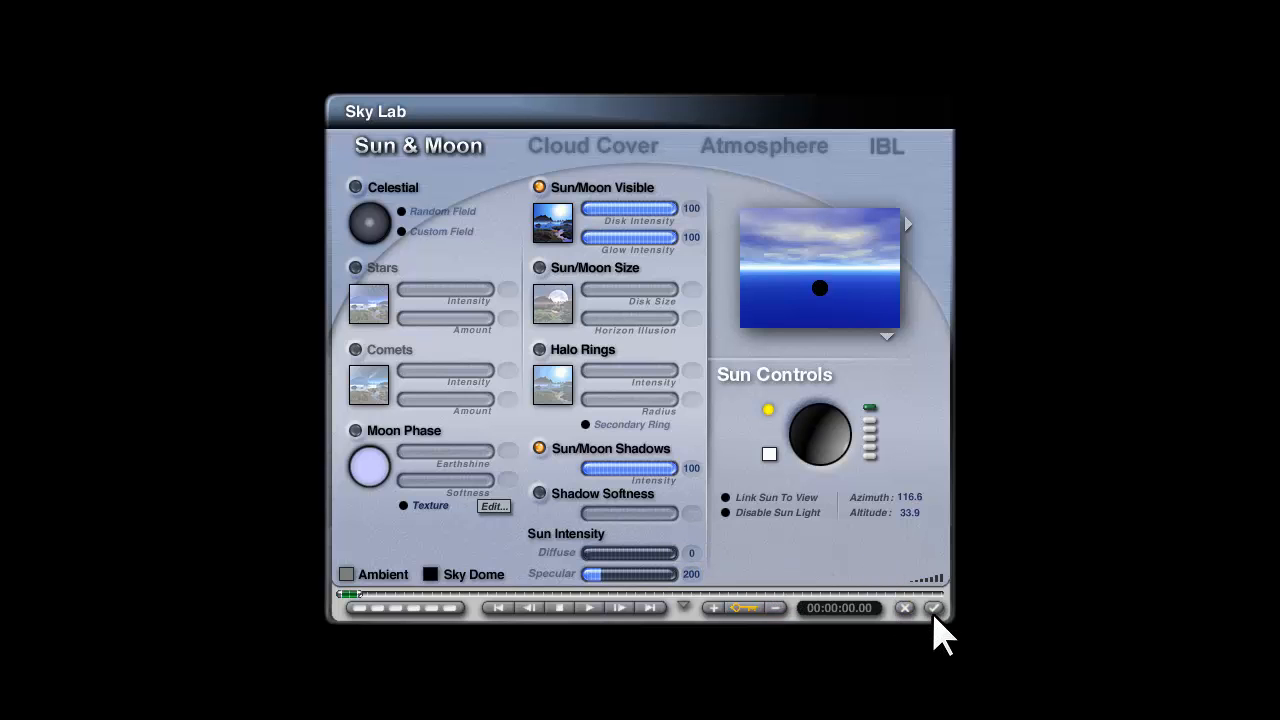
{"action": "left_click", "coordinate": [933, 607]}
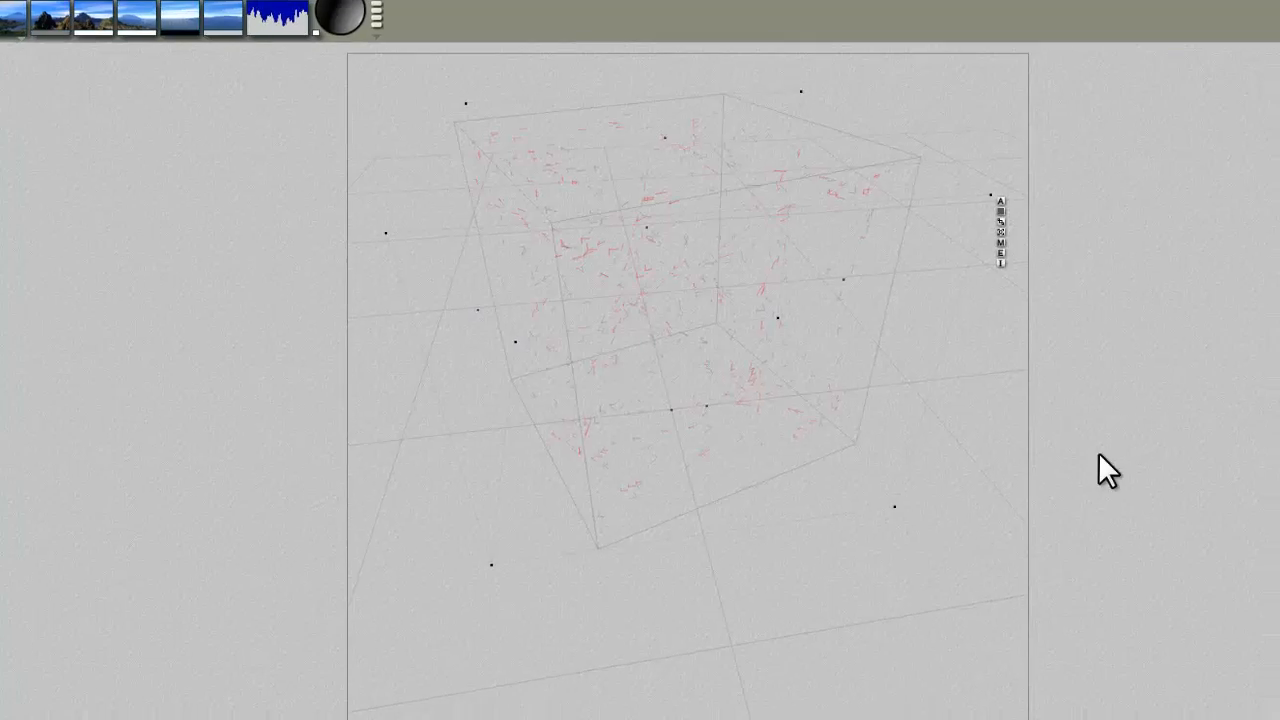
{"action": "left_click", "coordinate": [46, 305]}
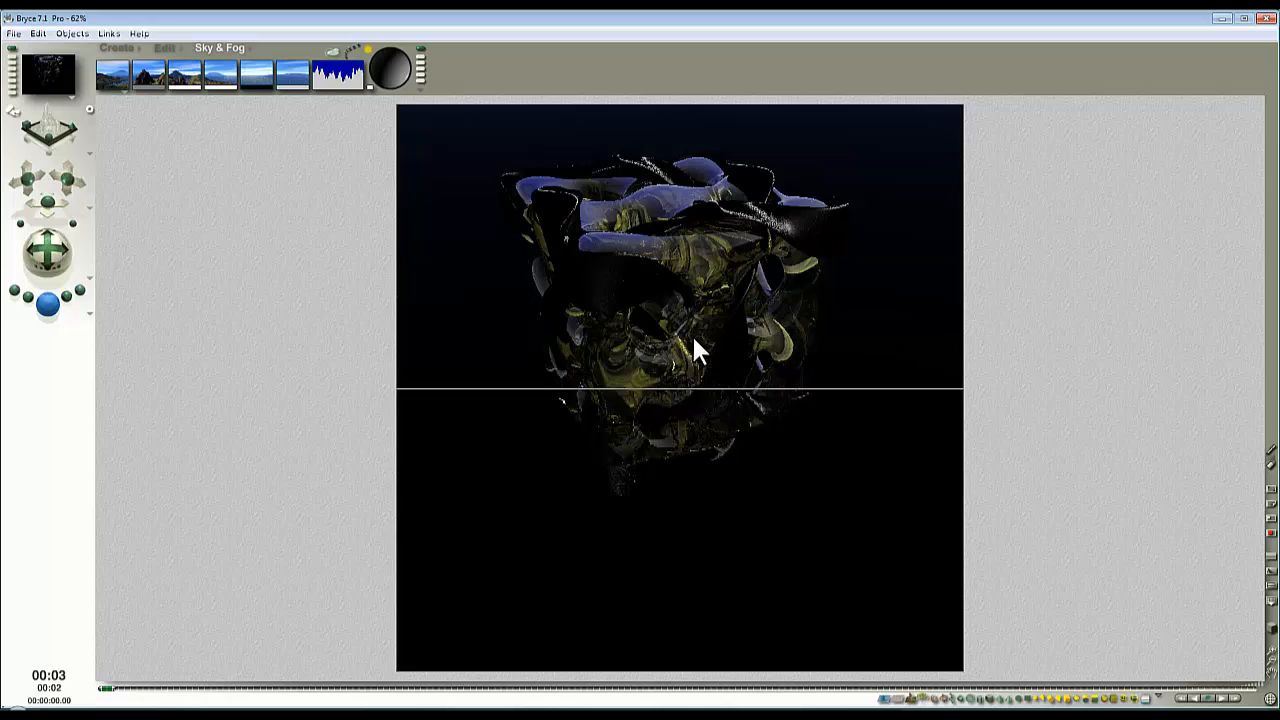
{"action": "left_click", "coordinate": [662, 265]}
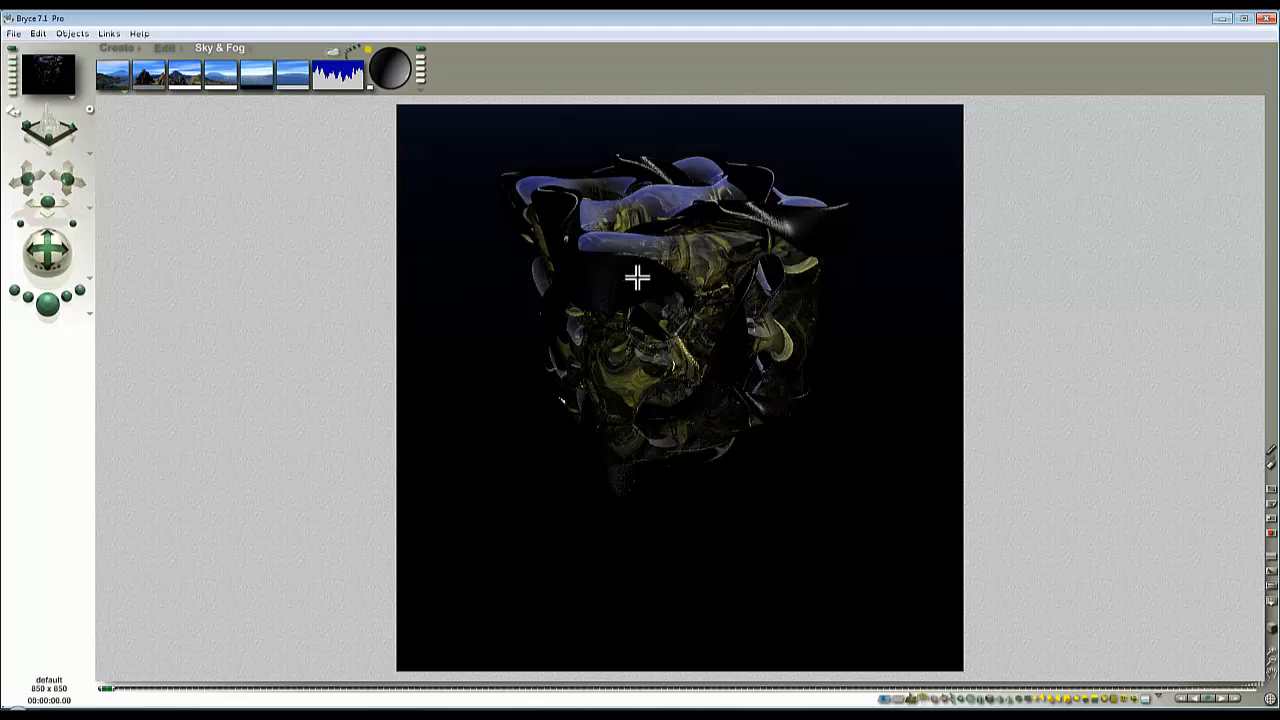
Step: Enable Total Internal Reflection (TIR) in the render options
{"action": "left_click", "coordinate": [89, 312]}
{"action": "left_click", "coordinate": [110, 395]}
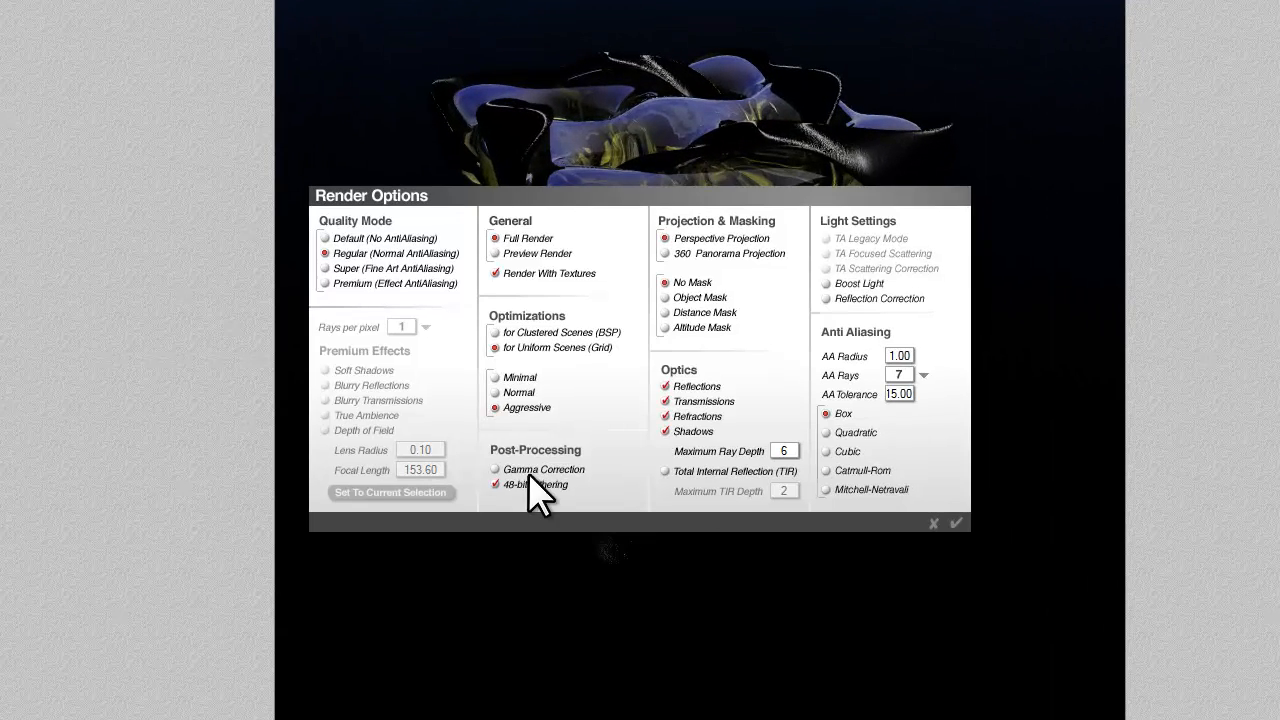
{"action": "left_click", "coordinate": [666, 472]}
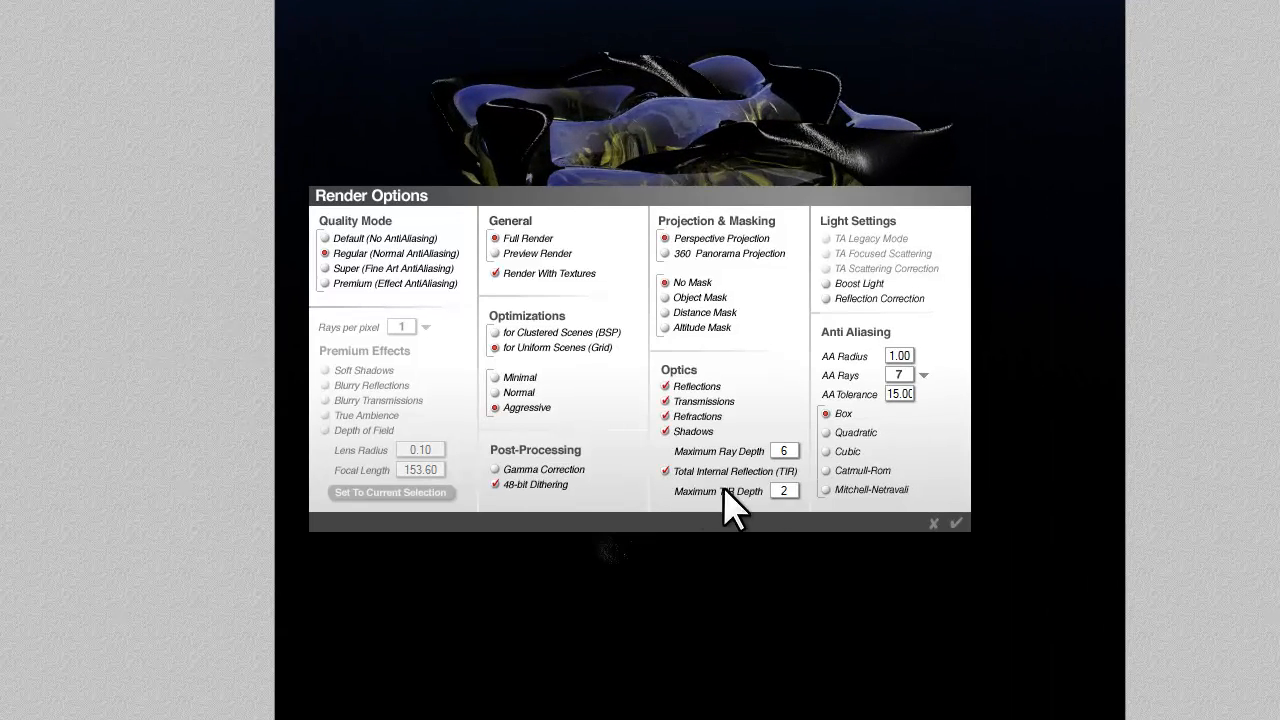
{"action": "left_click", "coordinate": [955, 522]}
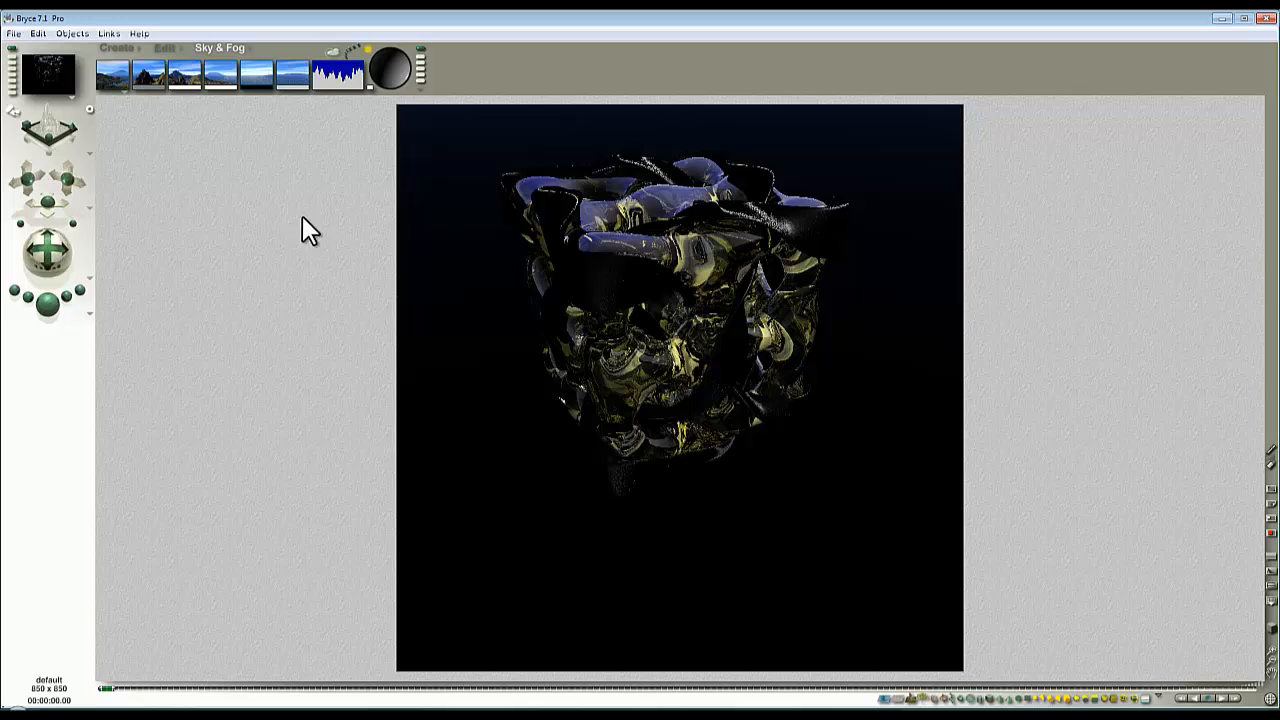
Step: Create a sphere, enlarge it until it encloses the cube and the camera, and render the scene
{"action": "left_click", "coordinate": [120, 48]}
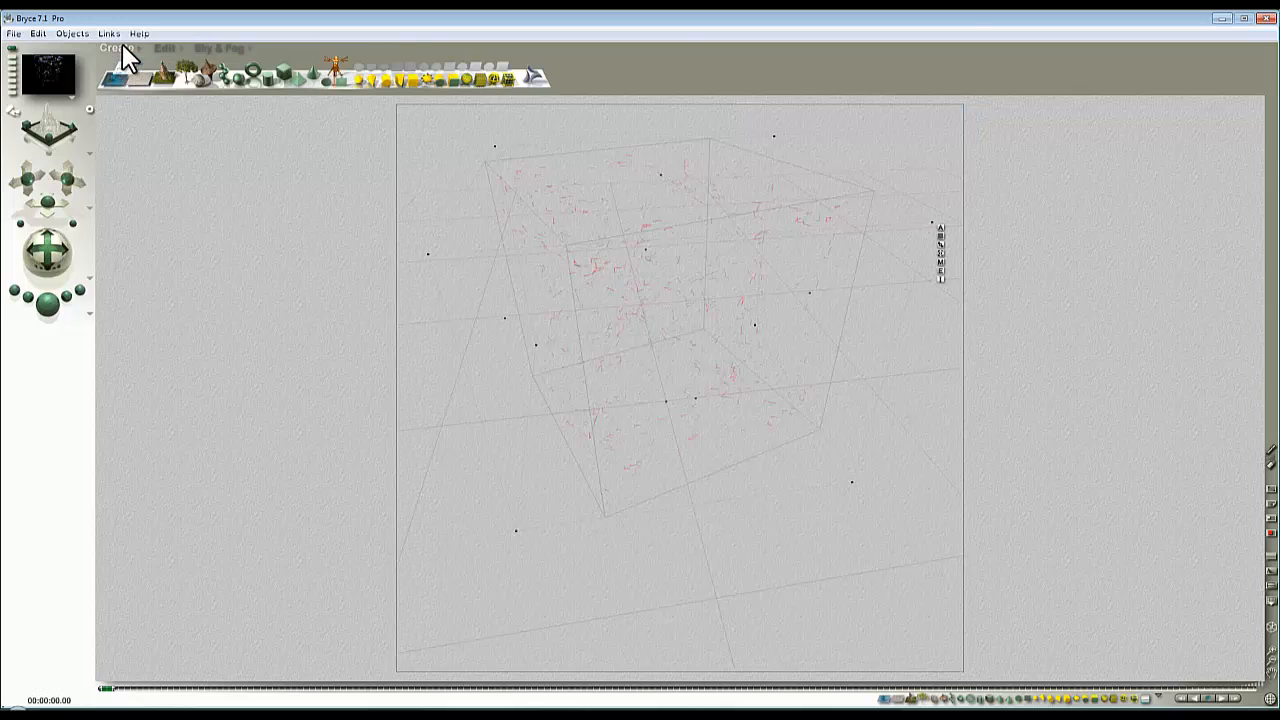
{"action": "left_click", "coordinate": [250, 82]}
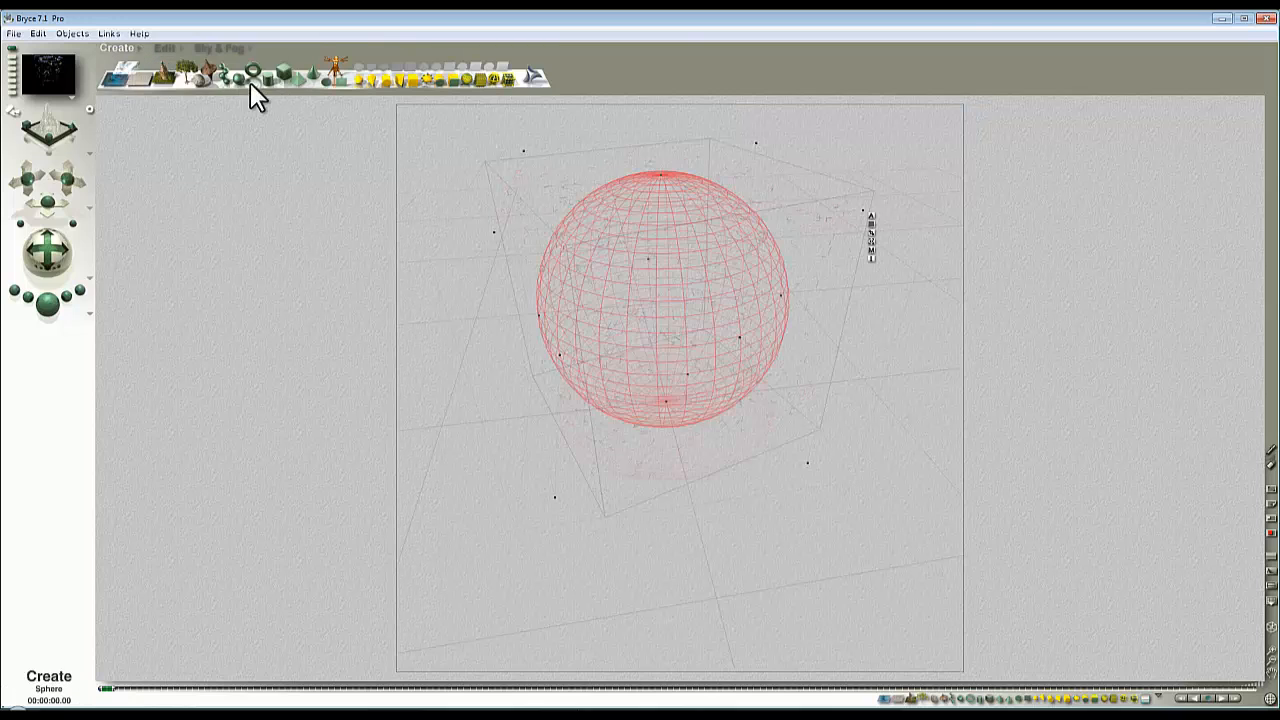
{"action": "left_click", "coordinate": [165, 48]}
{"action": "left_click_drag", "start_coordinate": [158, 76], "coordinate": [200, 76]}
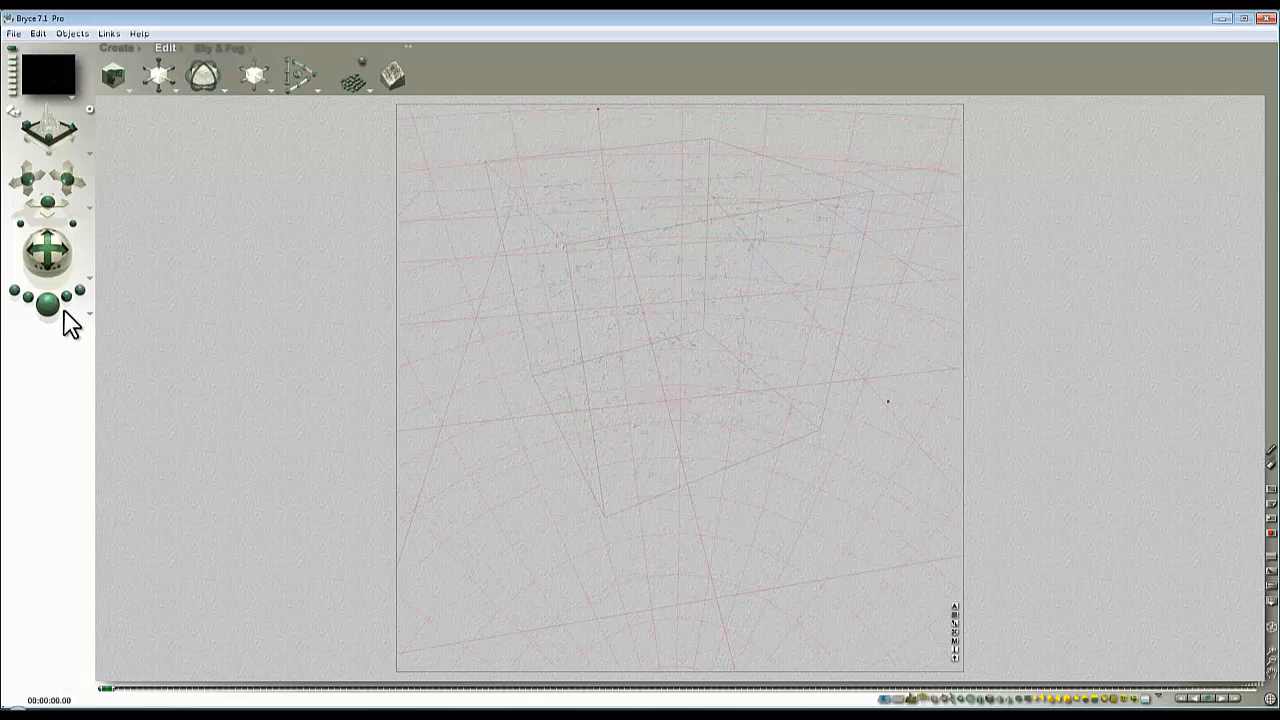
{"action": "left_click", "coordinate": [52, 306]}
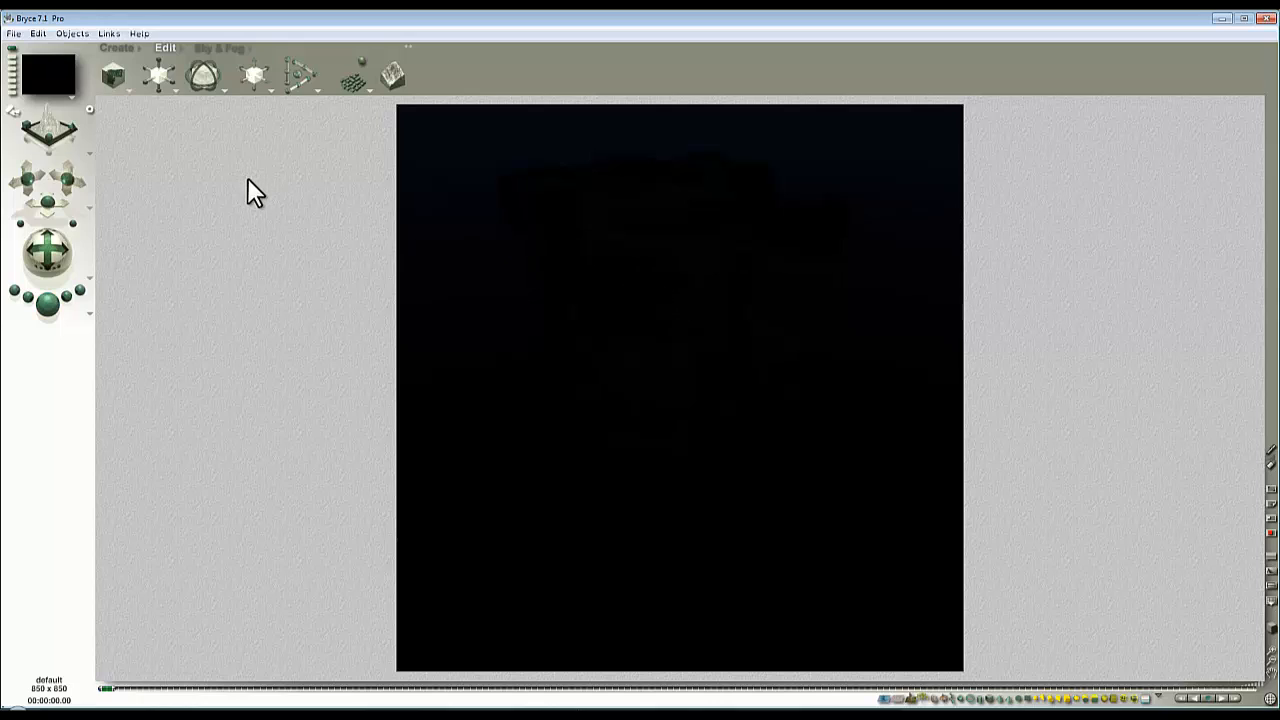
Step: Switch the sky off, set its background hue to black, and render the scene
{"action": "left_click", "coordinate": [221, 47]}
{"action": "left_click", "coordinate": [123, 92]}
{"action": "left_click", "coordinate": [154, 150]}
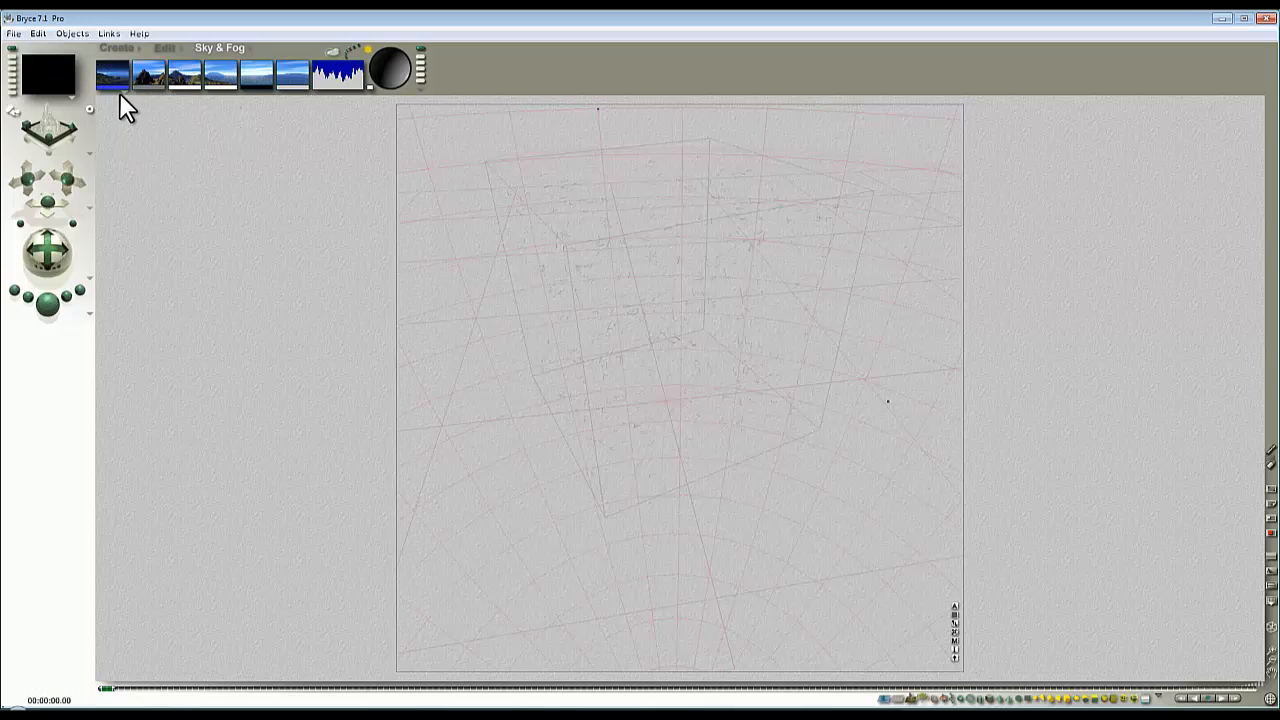
{"action": "left_click_drag", "start_coordinate": [120, 86], "coordinate": [219, 86]}
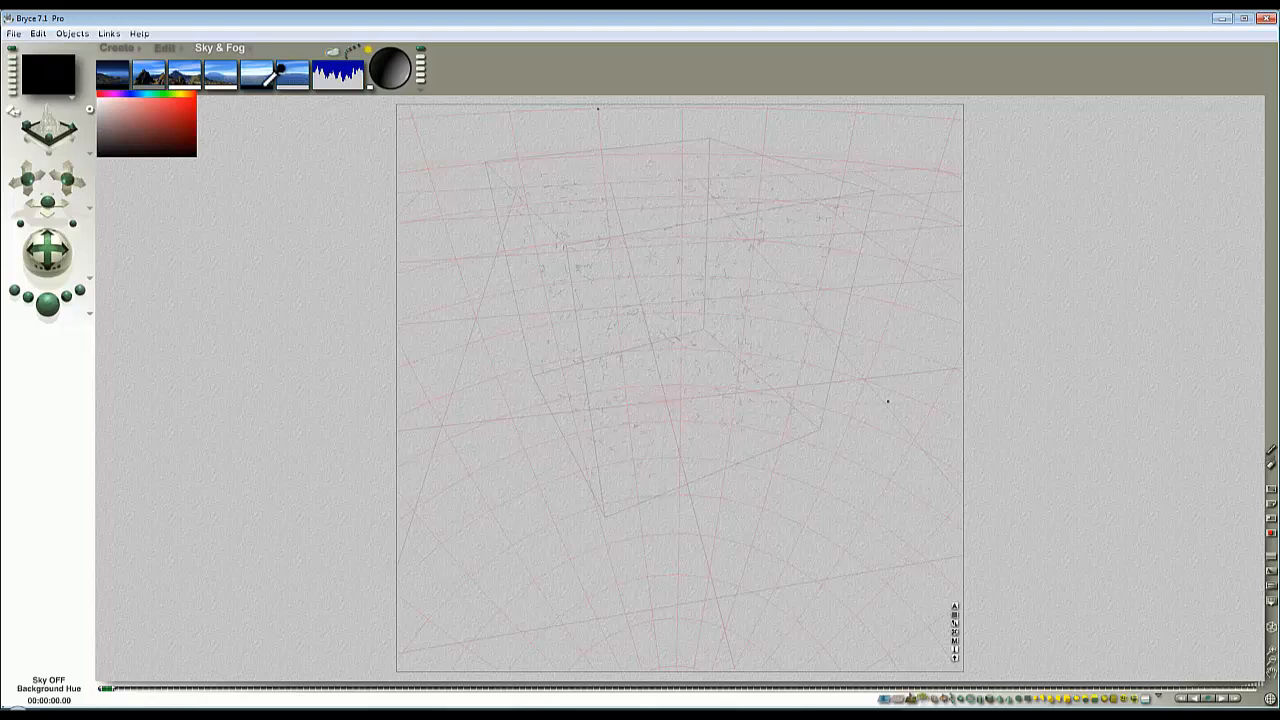
{"action": "left_click", "coordinate": [265, 85]}
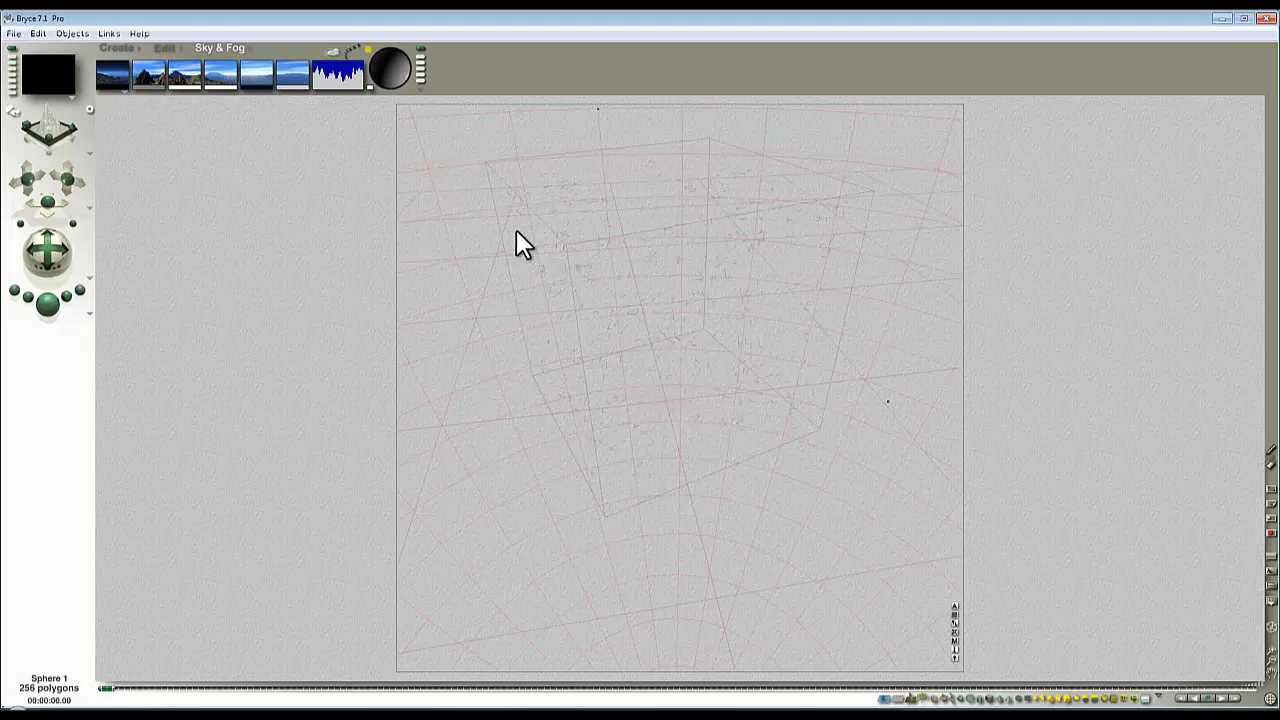
{"action": "left_click", "coordinate": [63, 321]}
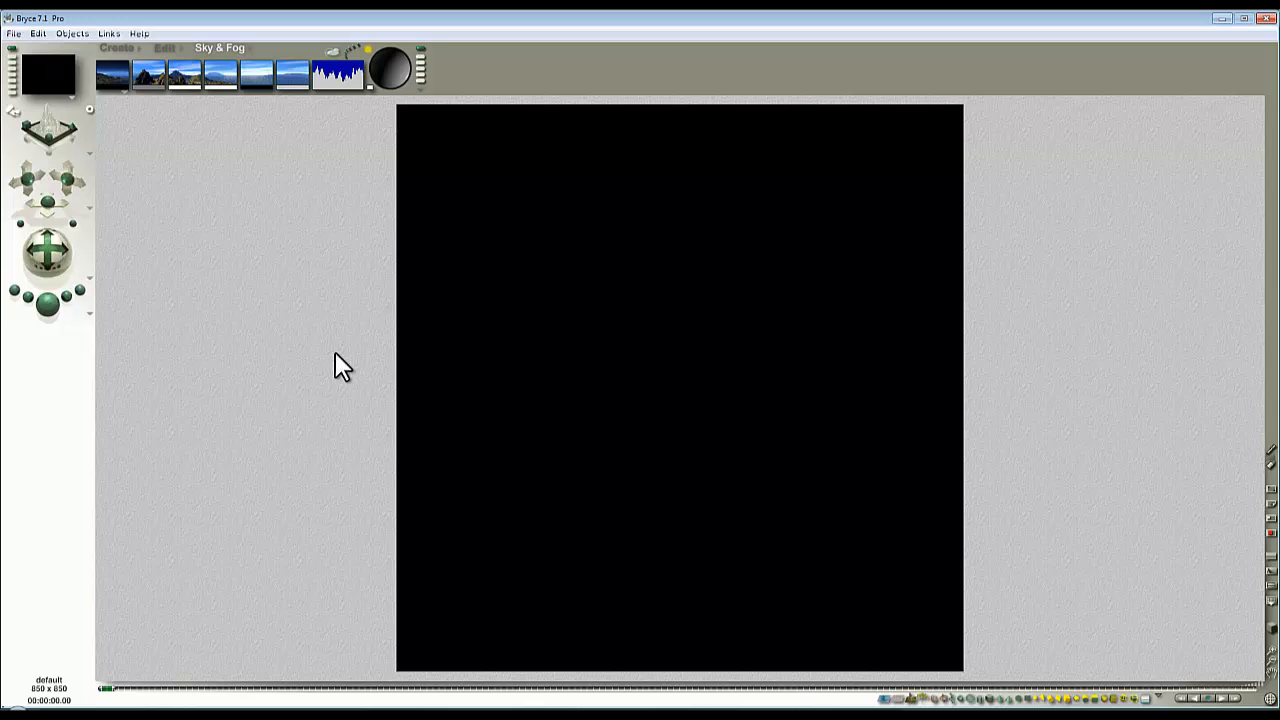
Step: Turn off Sun/Moon Shadows in the Sky Lab, render the scene and return to the wireframe view
{"action": "left_click", "coordinate": [335, 52]}
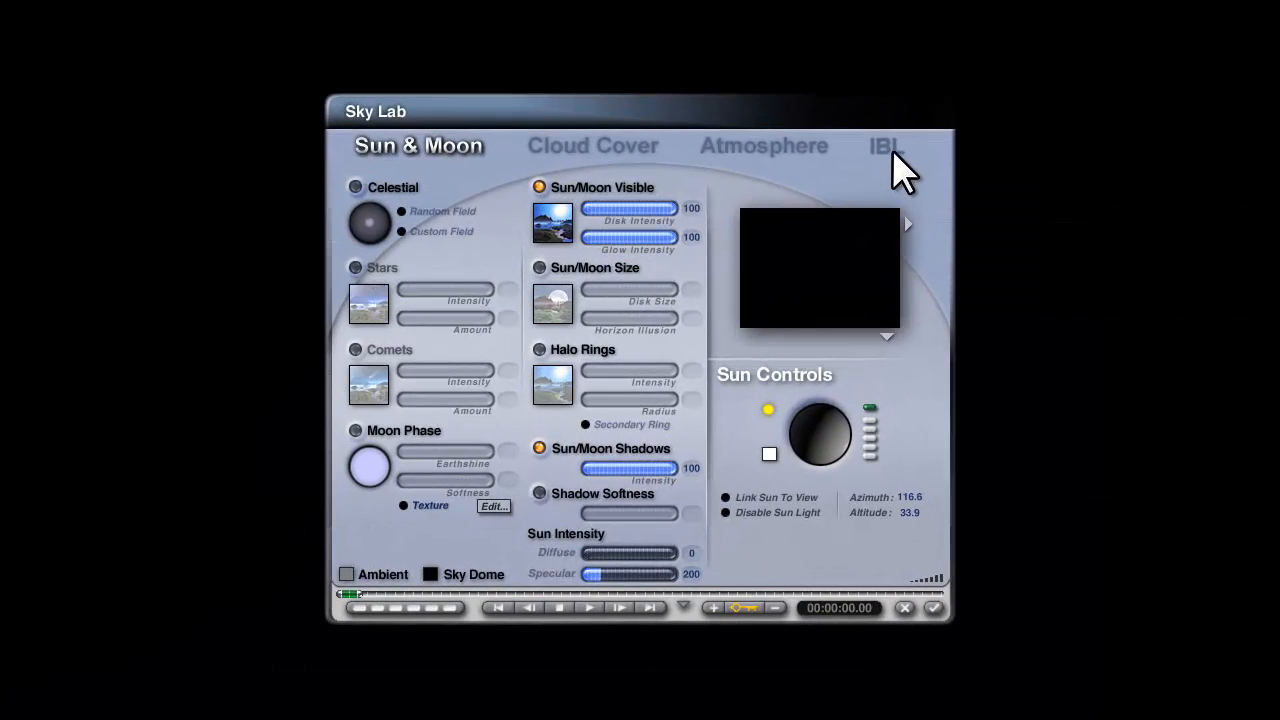
{"action": "left_click", "coordinate": [540, 449]}
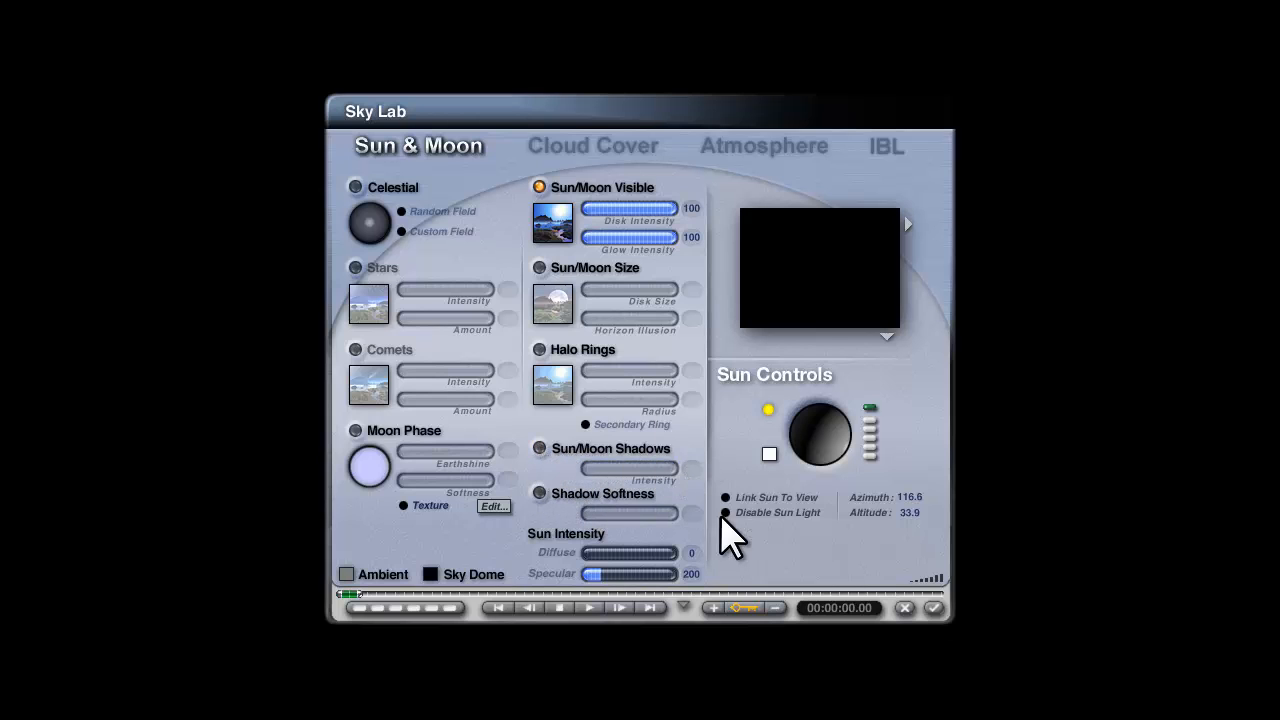
{"action": "left_click", "coordinate": [933, 607]}
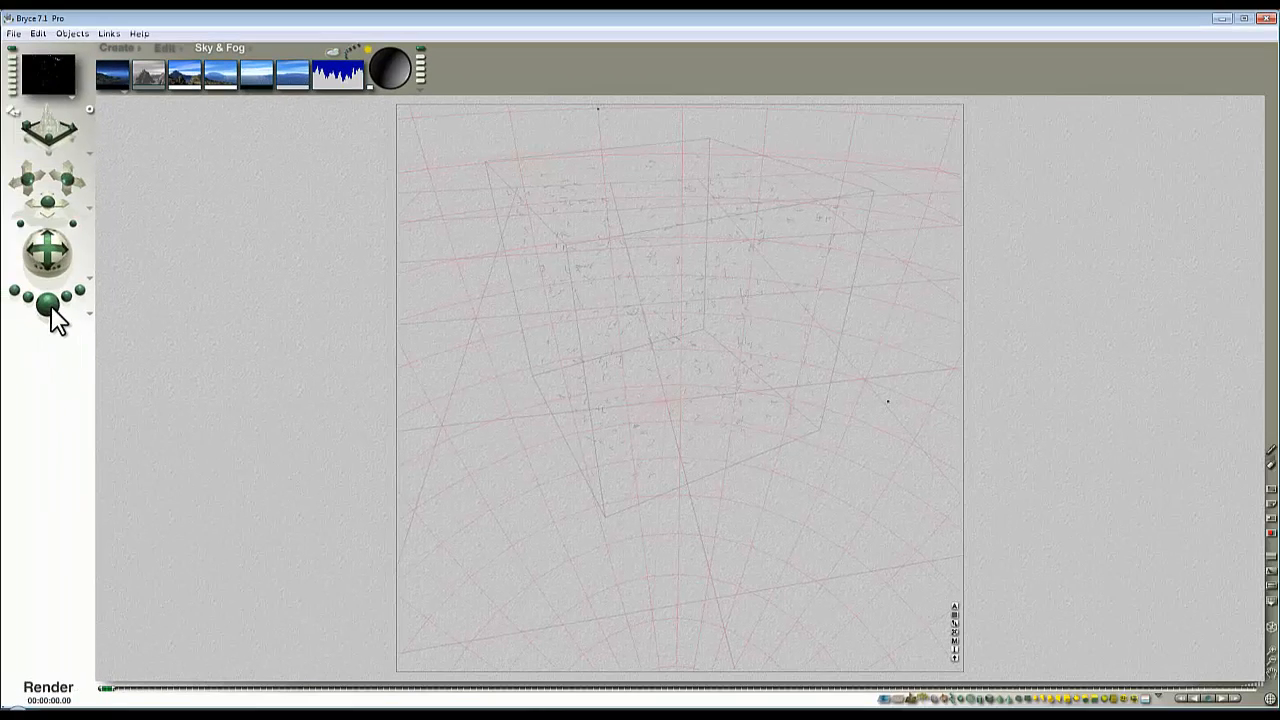
{"action": "left_click", "coordinate": [48, 304]}
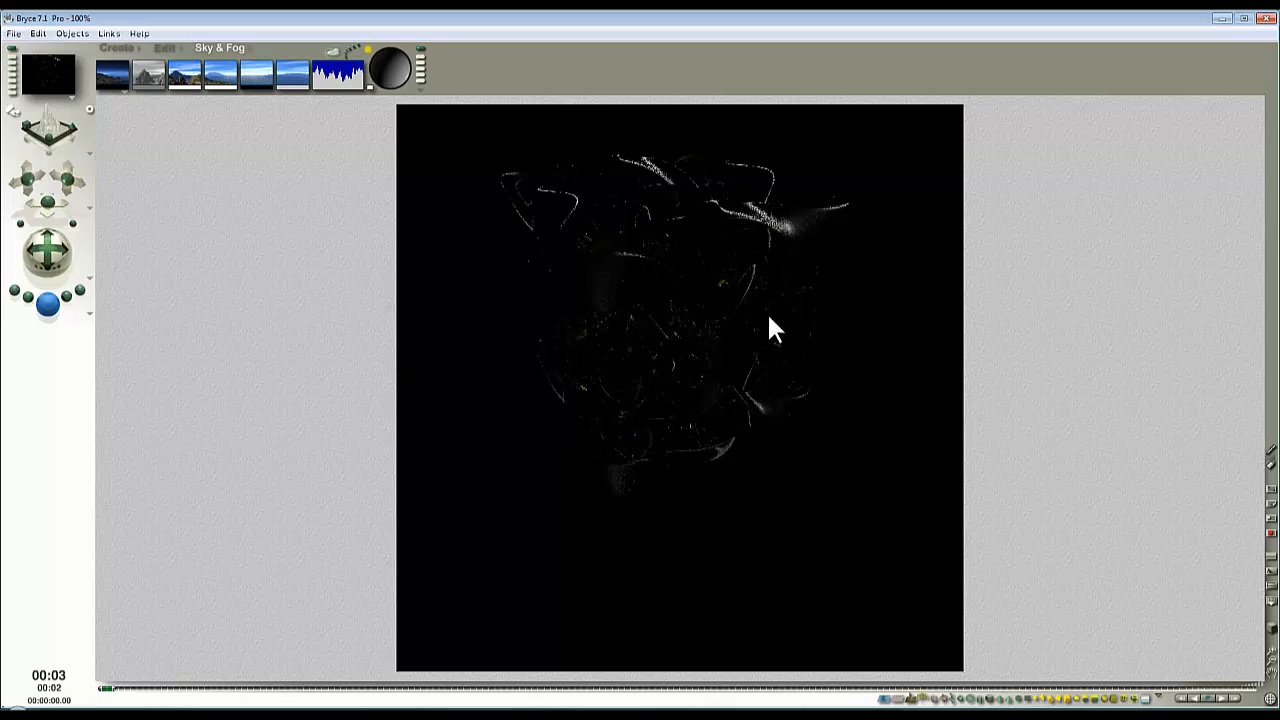
{"action": "left_click", "coordinate": [748, 278]}
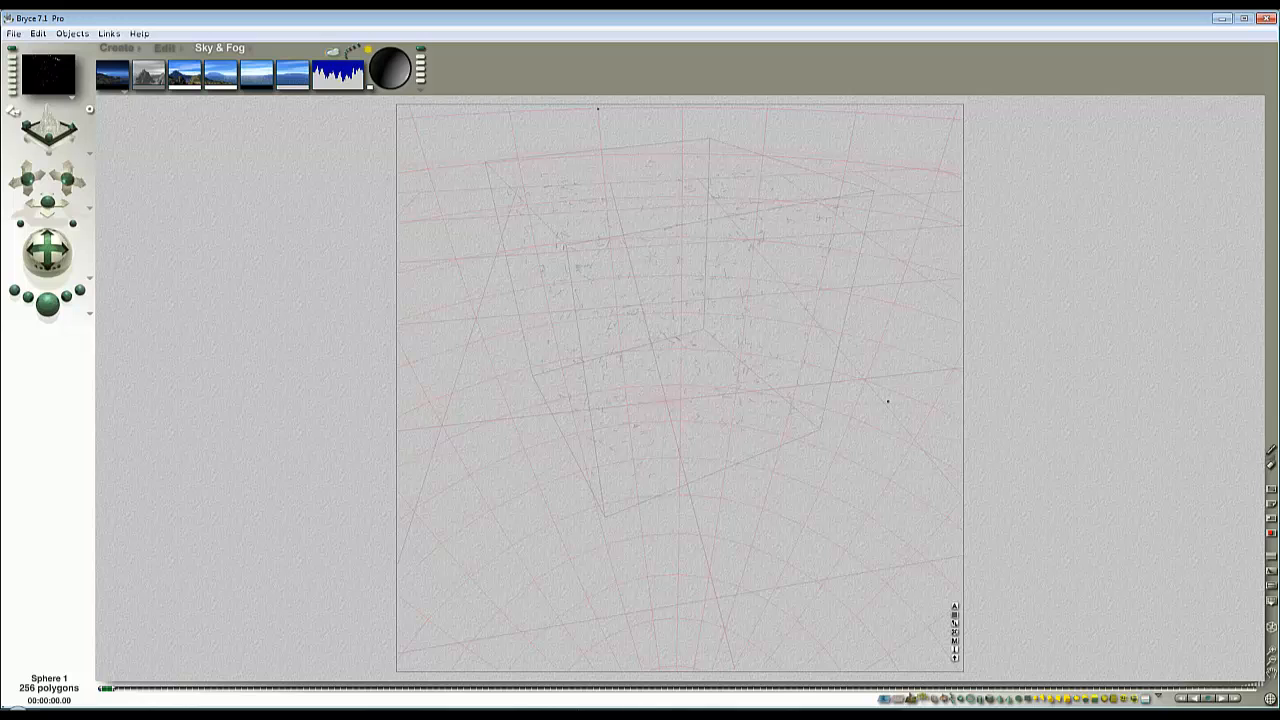
Step: Examine the pink glowing panorama image in Windows Photo Viewer, and minimize its window
{"action": "key", "text": "alt+Tab"}
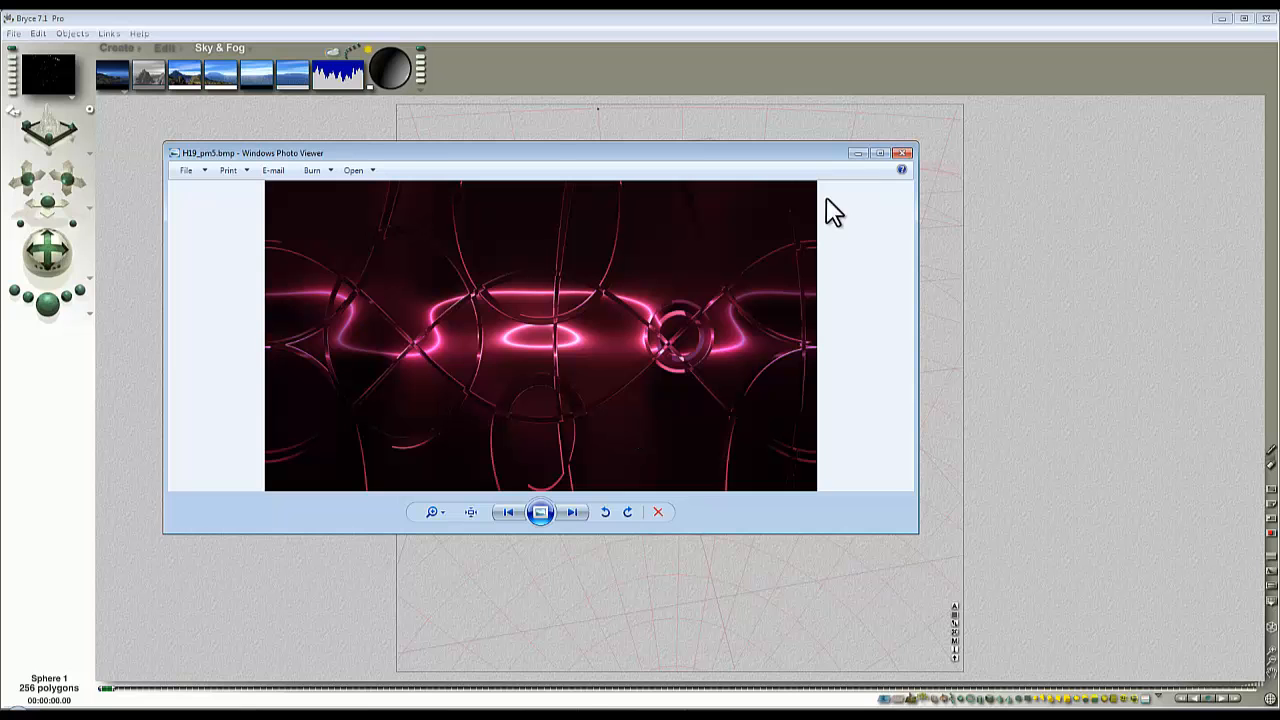
{"action": "left_click", "coordinate": [858, 155]}
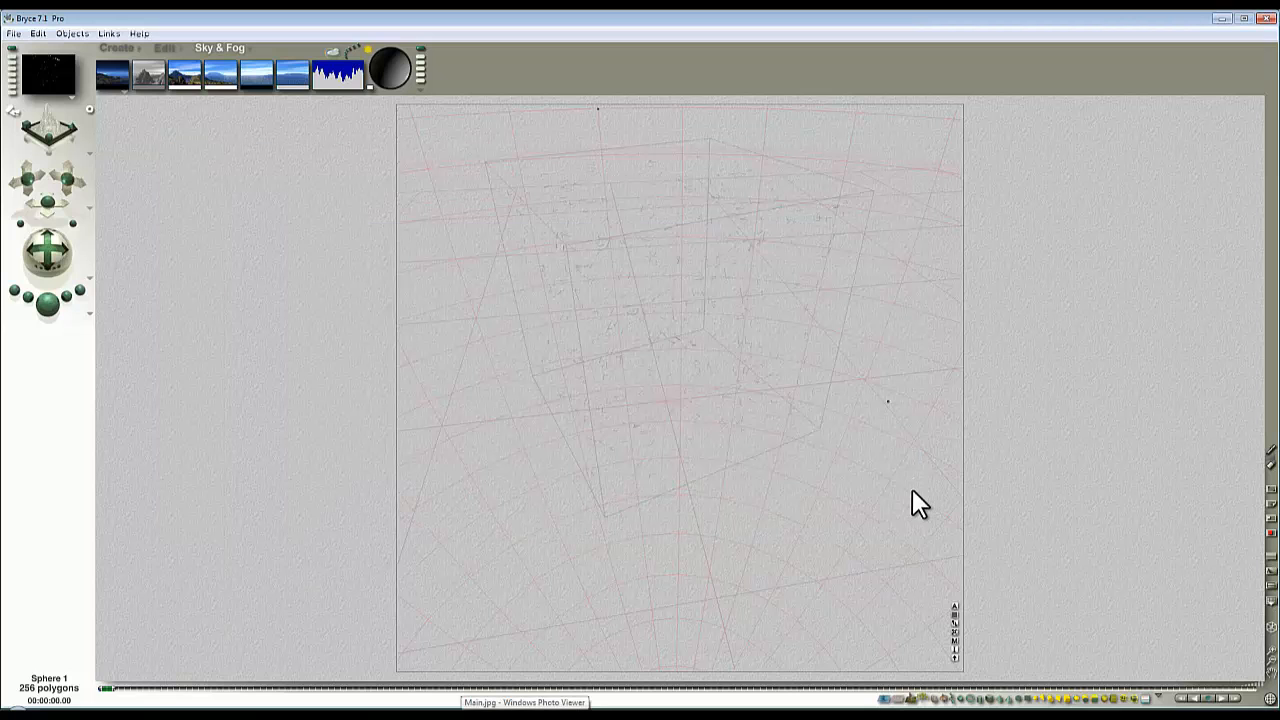
Step: Drive the sphere's ambient color from texture A, switched to an image texture, and load the H19_pm5 picture into it
{"action": "left_click", "coordinate": [952, 642]}
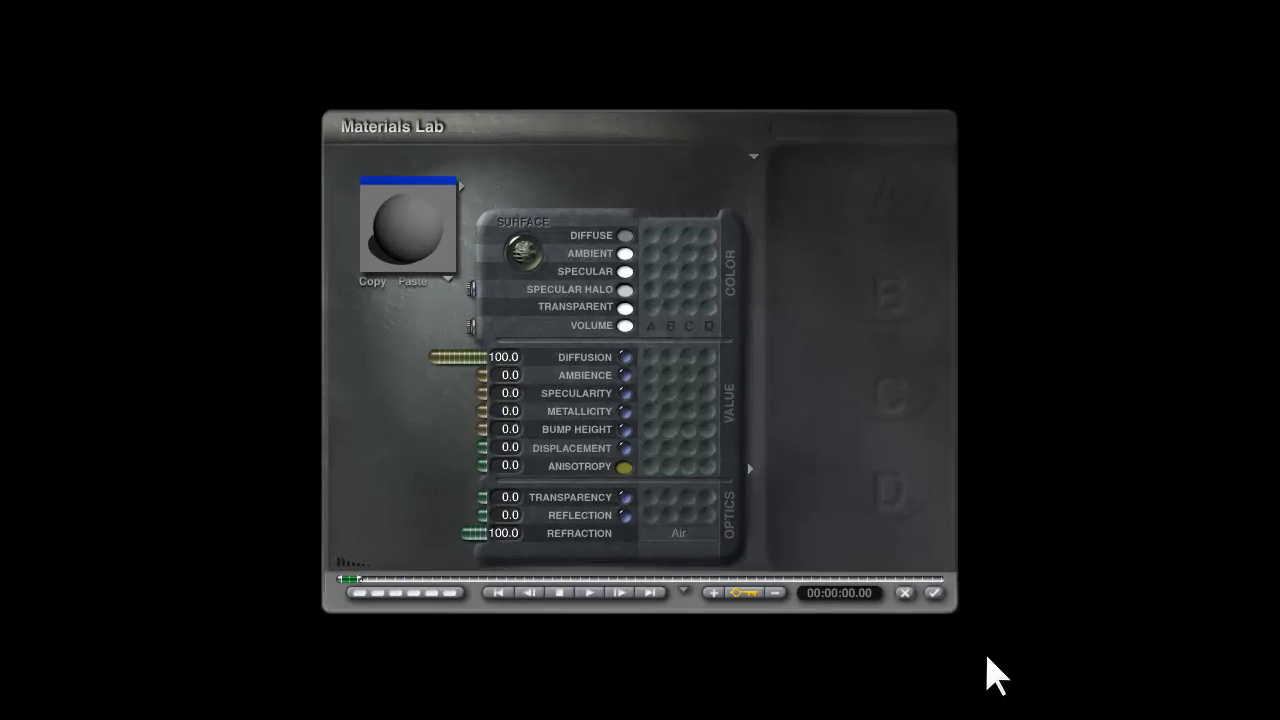
{"action": "left_click", "coordinate": [652, 254]}
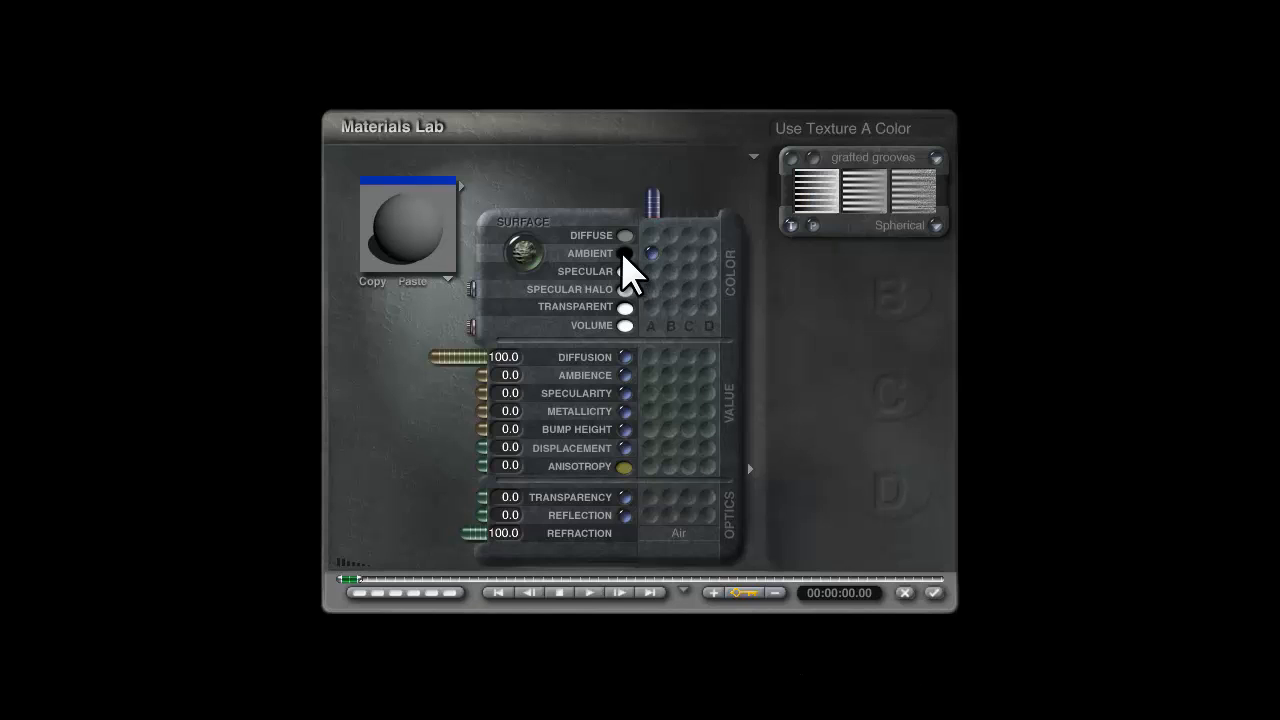
{"action": "left_click", "coordinate": [815, 226]}
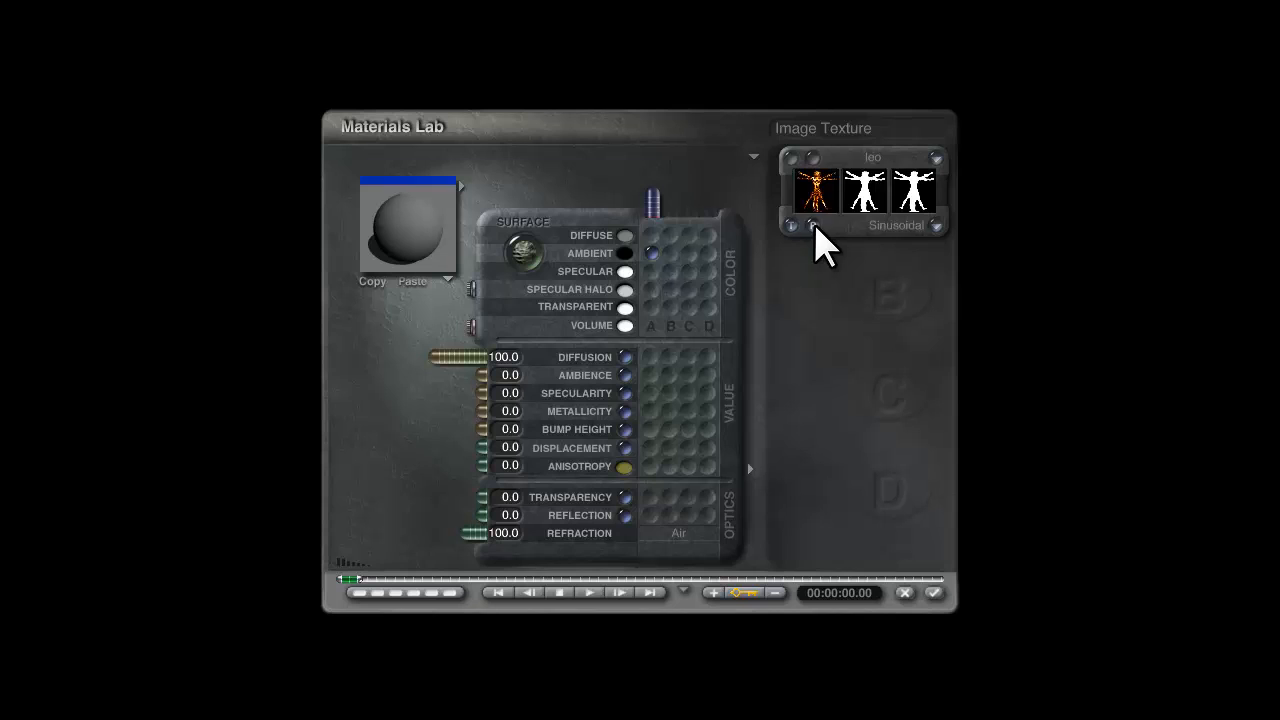
{"action": "left_click", "coordinate": [814, 162]}
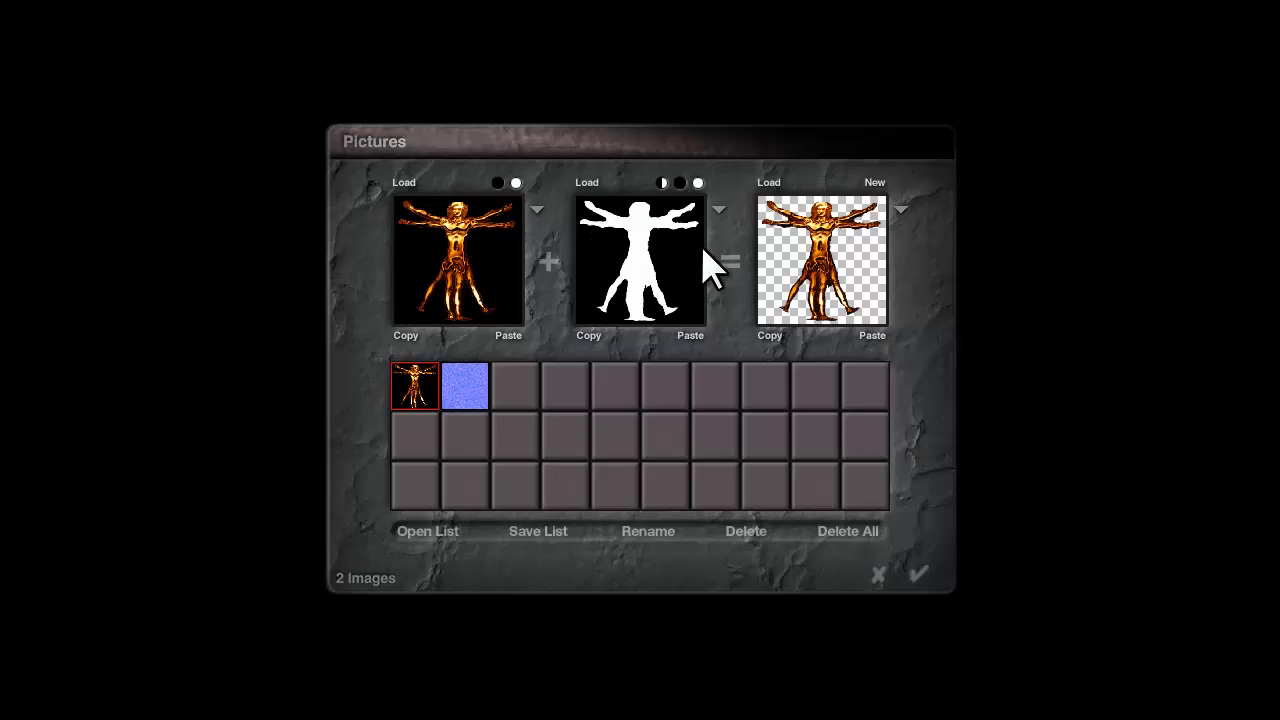
{"action": "left_click", "coordinate": [528, 405]}
{"action": "left_click_drag", "start_coordinate": [843, 343], "coordinate": [849, 360]}
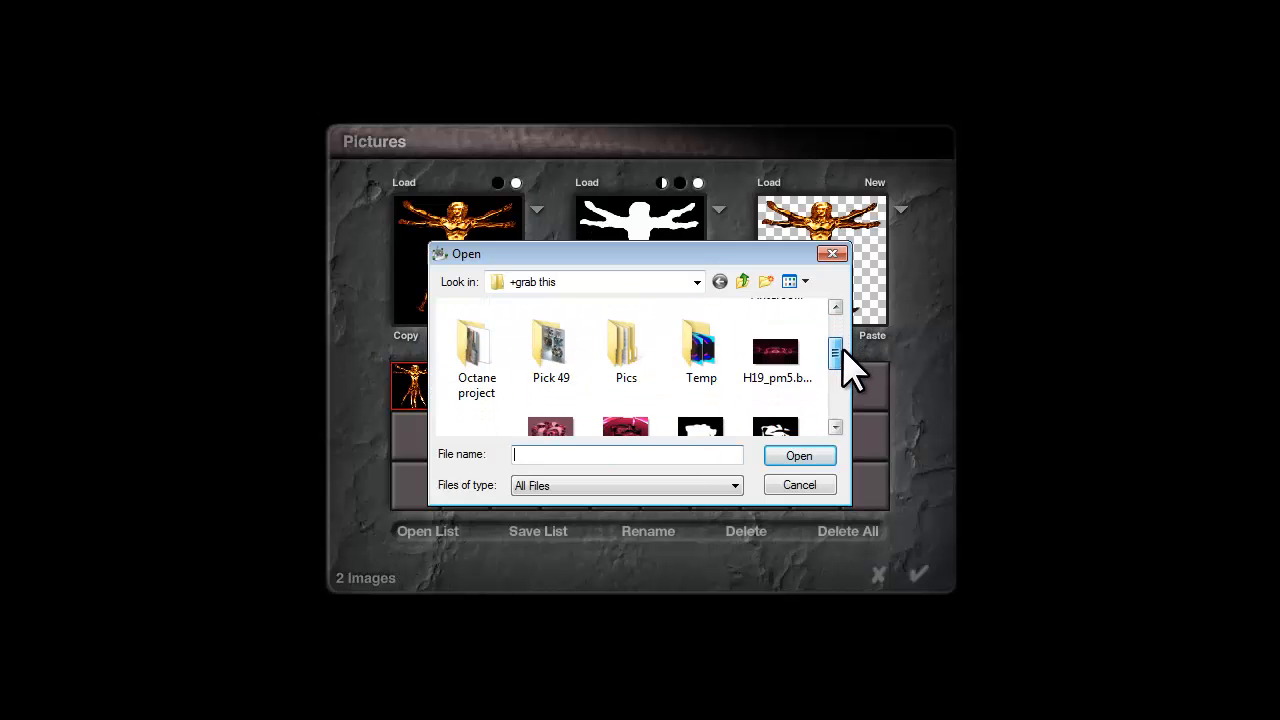
{"action": "left_click", "coordinate": [778, 380]}
{"action": "left_click", "coordinate": [805, 458]}
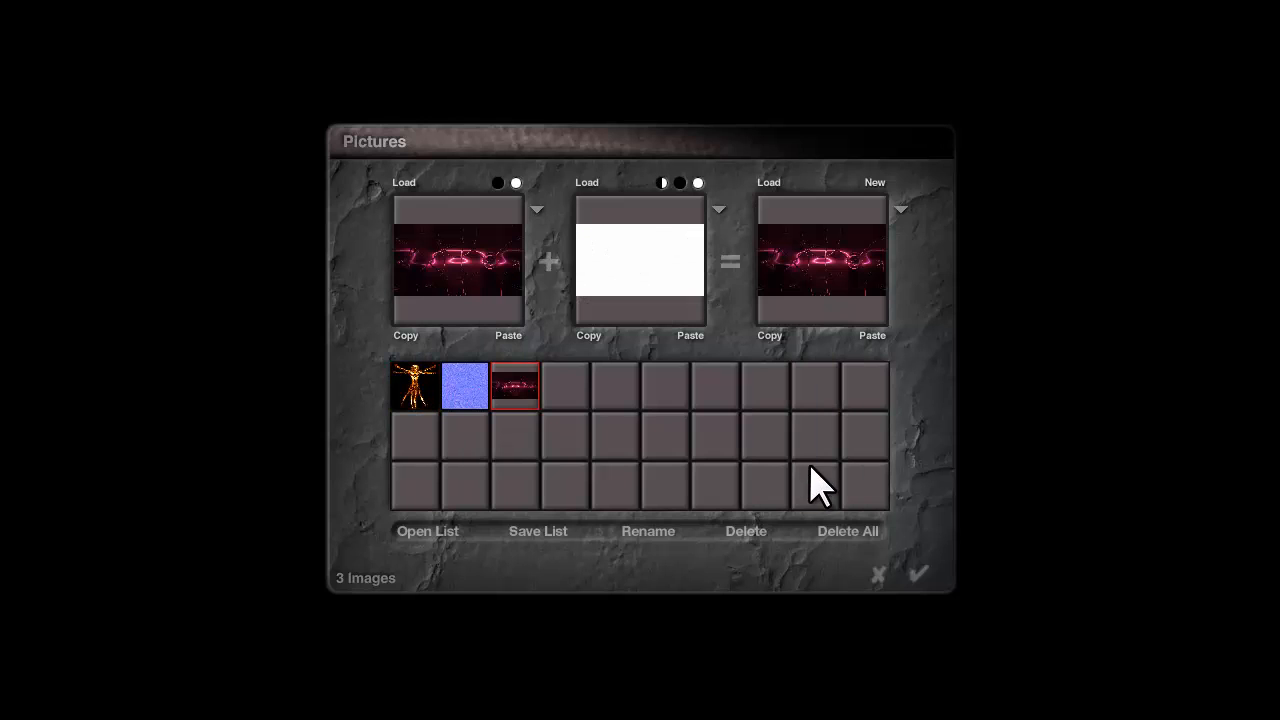
{"action": "left_click", "coordinate": [918, 573]}
Step: Give the sphere's picture Spherical mapping, set diffusion to 0 and ambience to 100, and render the scene
{"action": "left_click", "coordinate": [933, 228]}
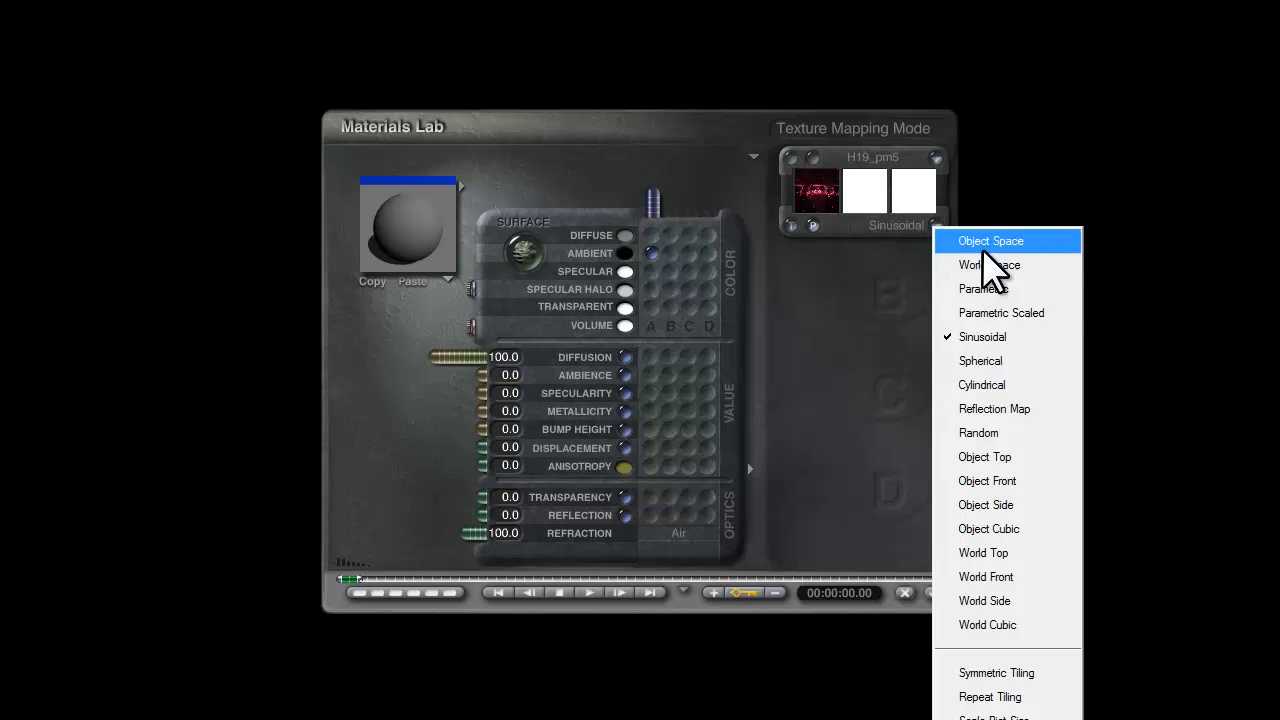
{"action": "left_click", "coordinate": [994, 358]}
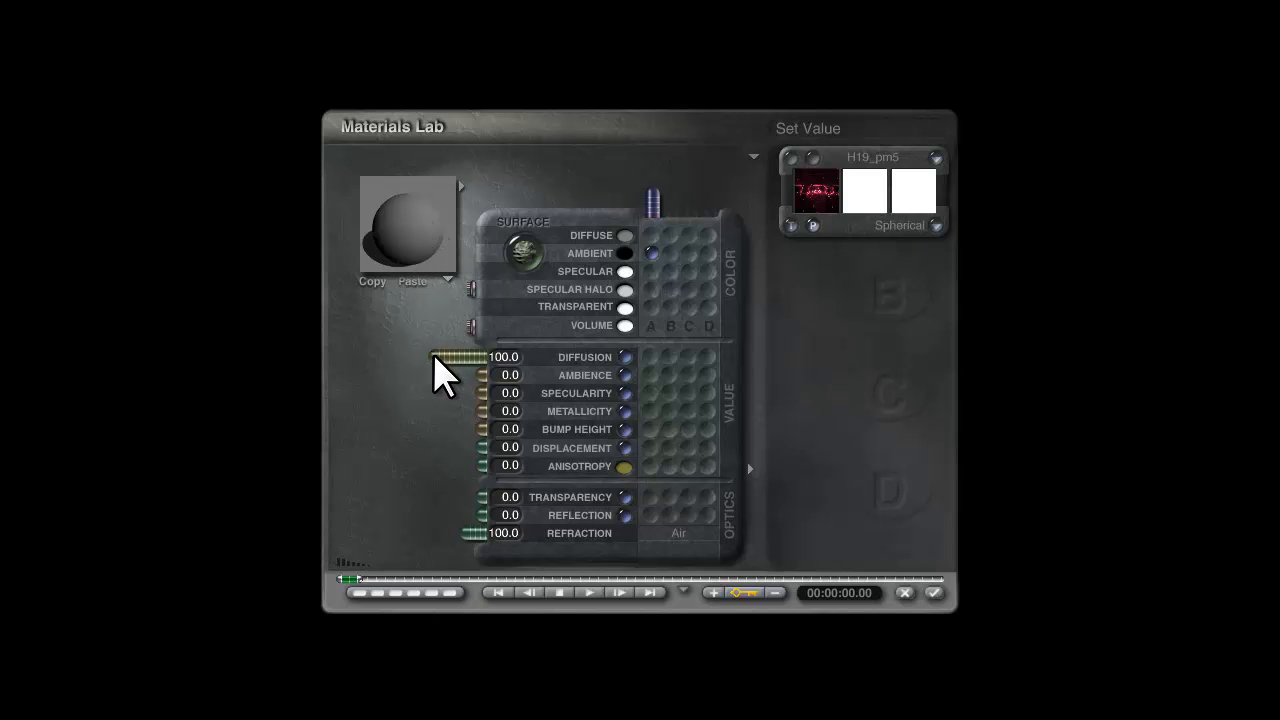
{"action": "left_click_drag", "start_coordinate": [434, 357], "coordinate": [347, 376]}
{"action": "left_click", "coordinate": [933, 592]}
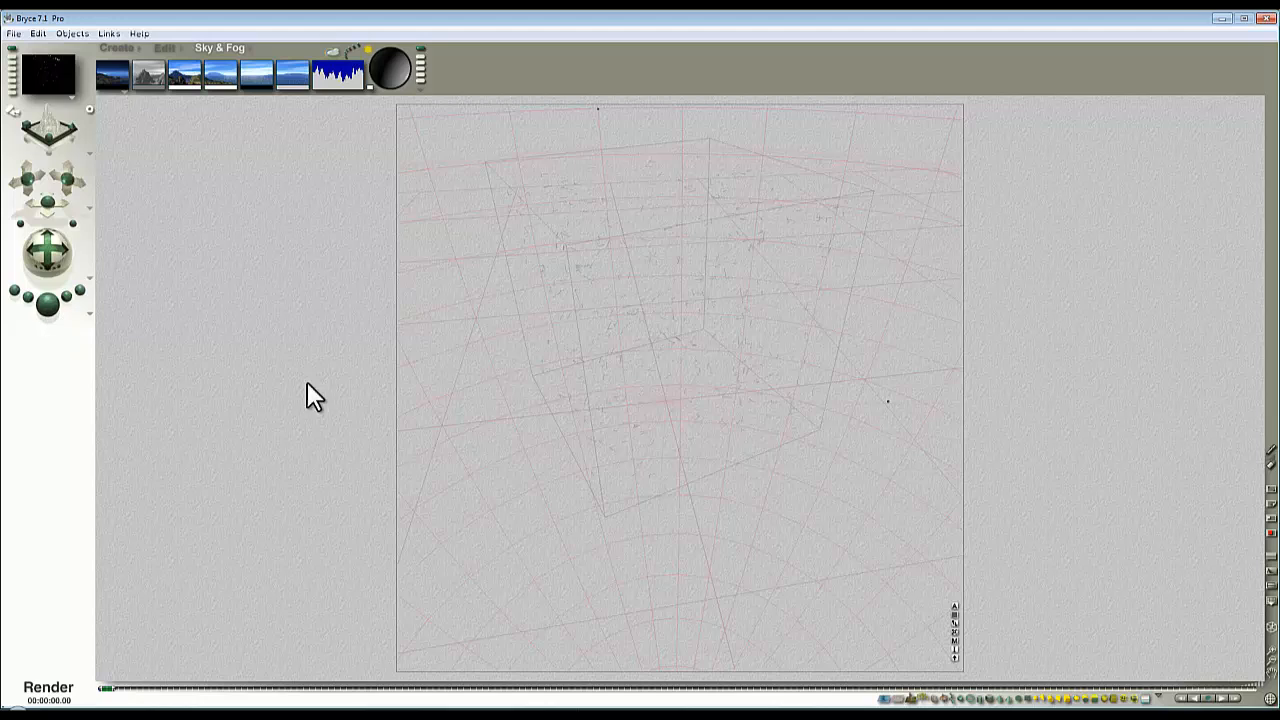
{"action": "key", "text": "ctrl+r"}
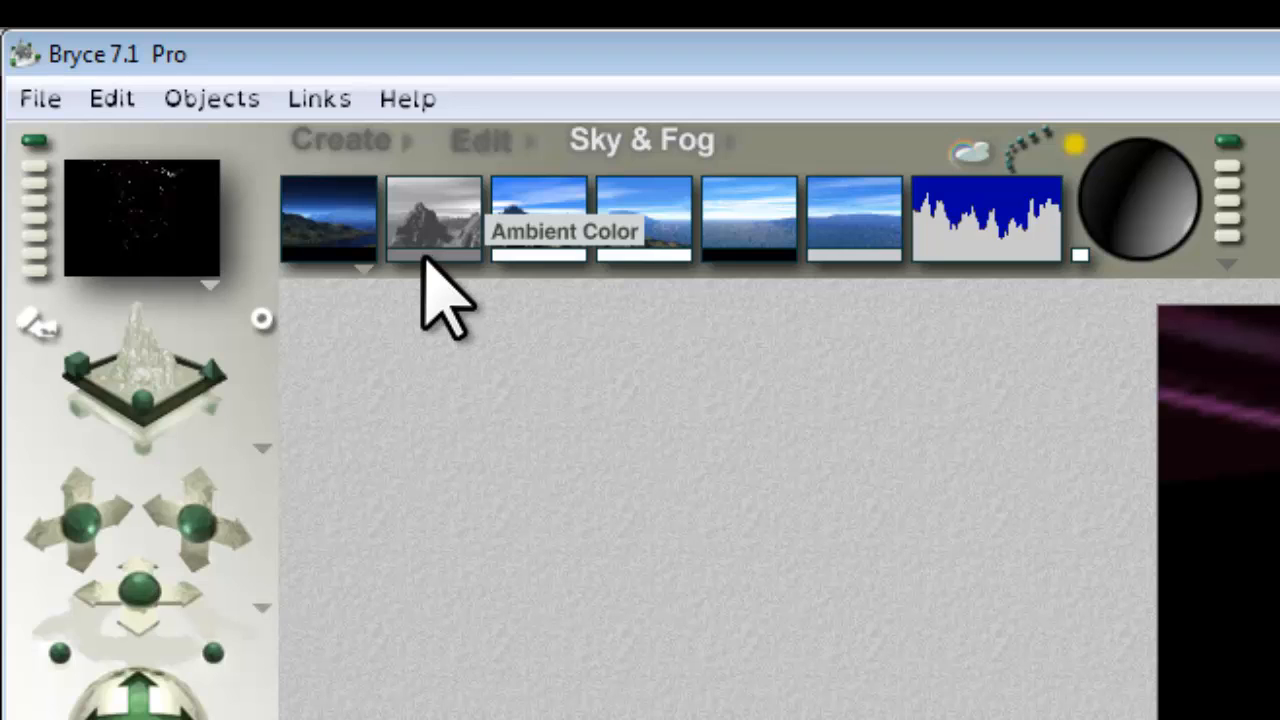
Step: Set the sky's ambient color to white and render the scene
{"action": "left_click", "coordinate": [424, 256]}
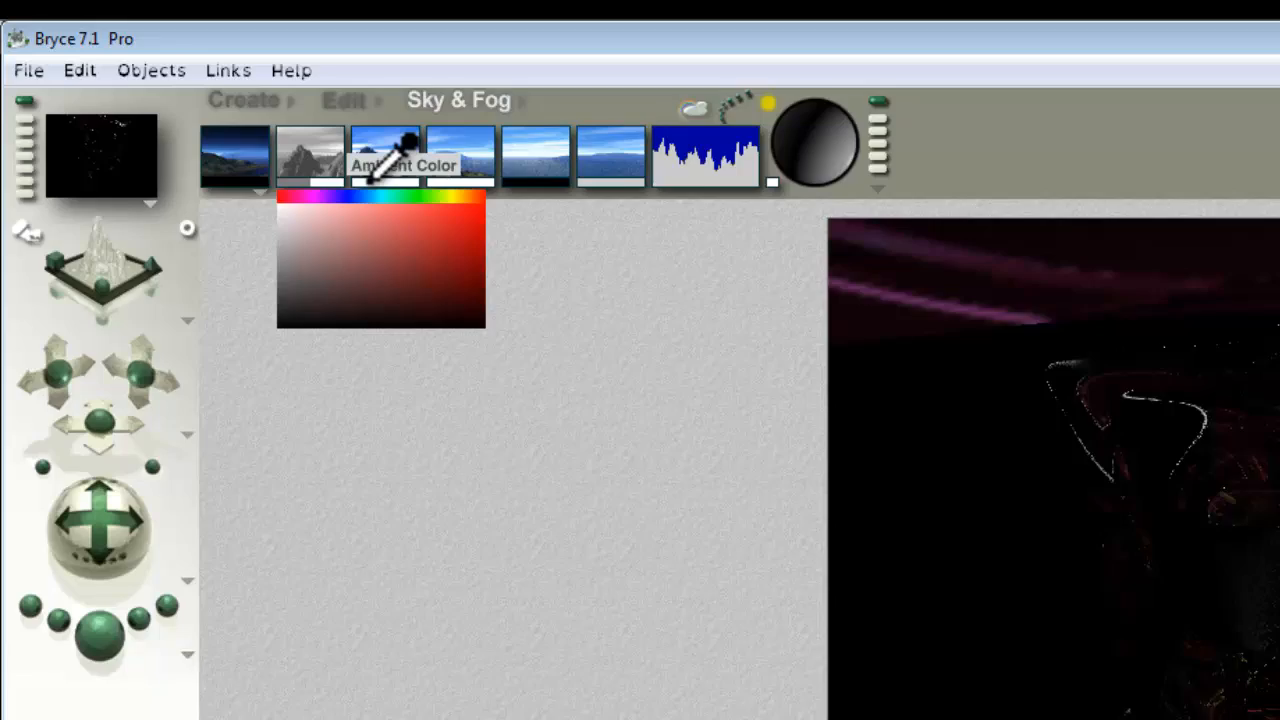
{"action": "left_click", "coordinate": [517, 256]}
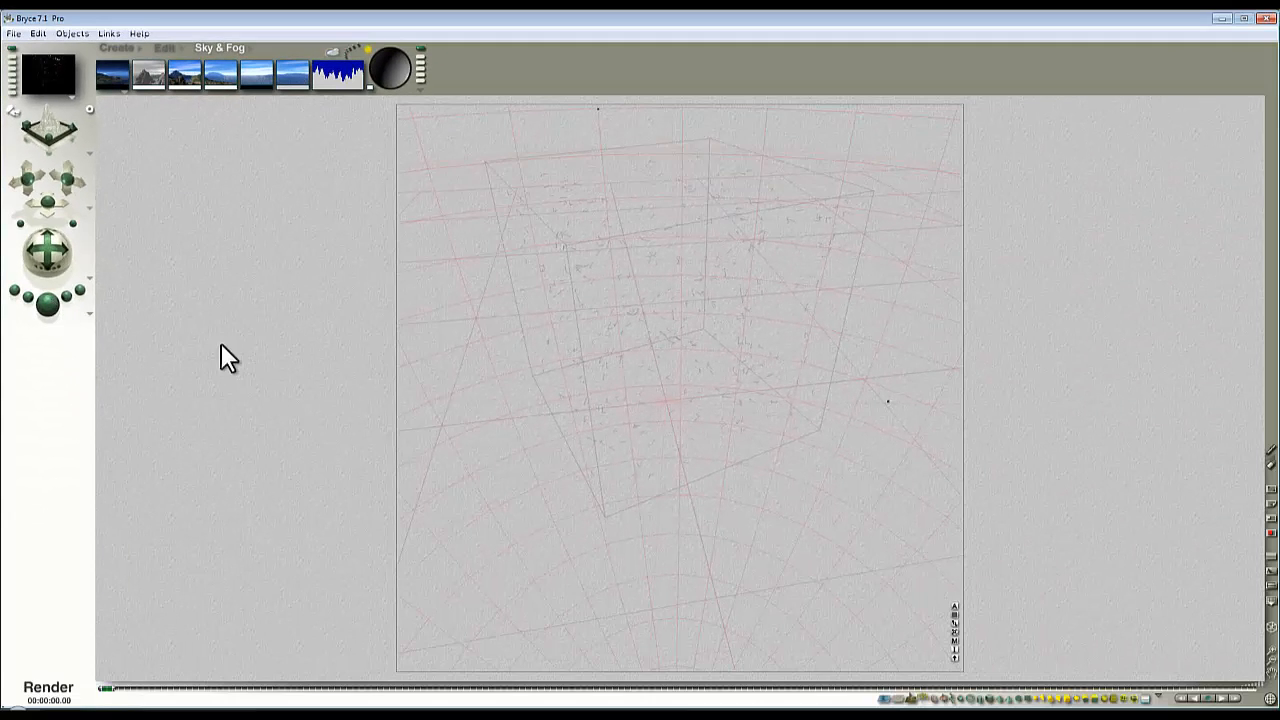
{"action": "key", "text": "ctrl+r"}
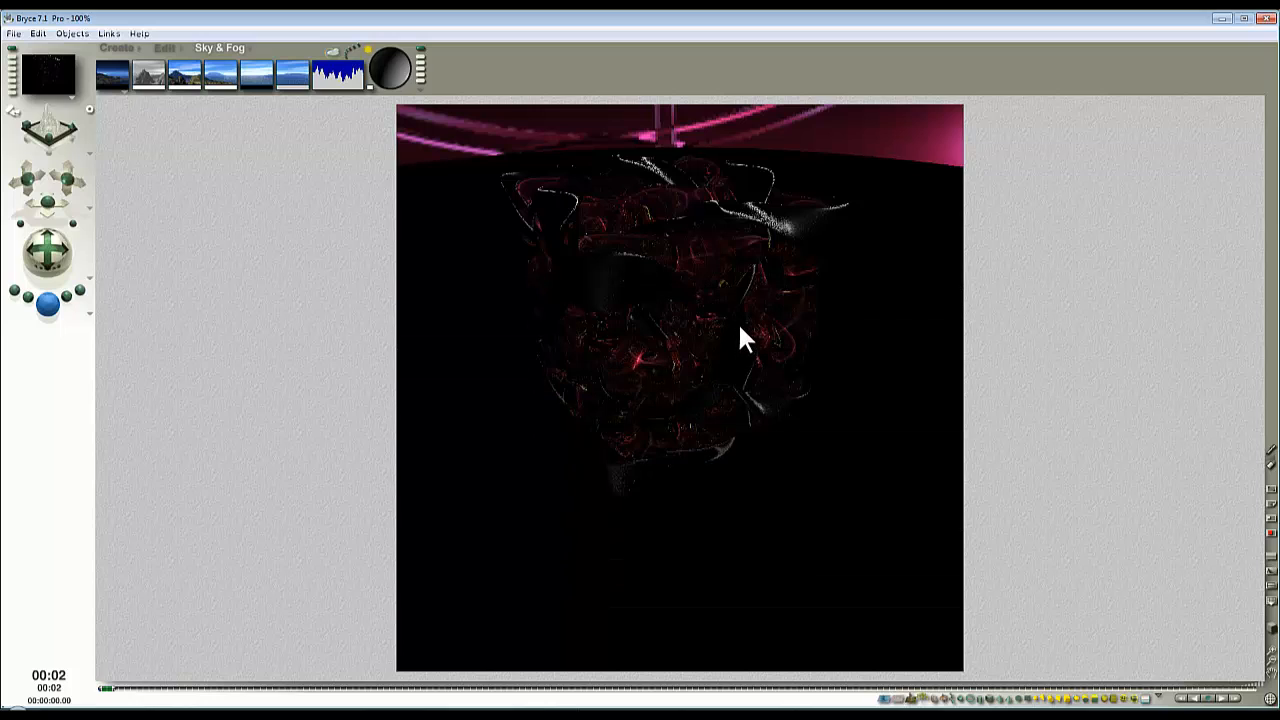
Step: Rotate the large enclosing sphere, render the scene and return to the wireframe view
{"action": "left_click", "coordinate": [722, 258]}
{"action": "left_click", "coordinate": [165, 50]}
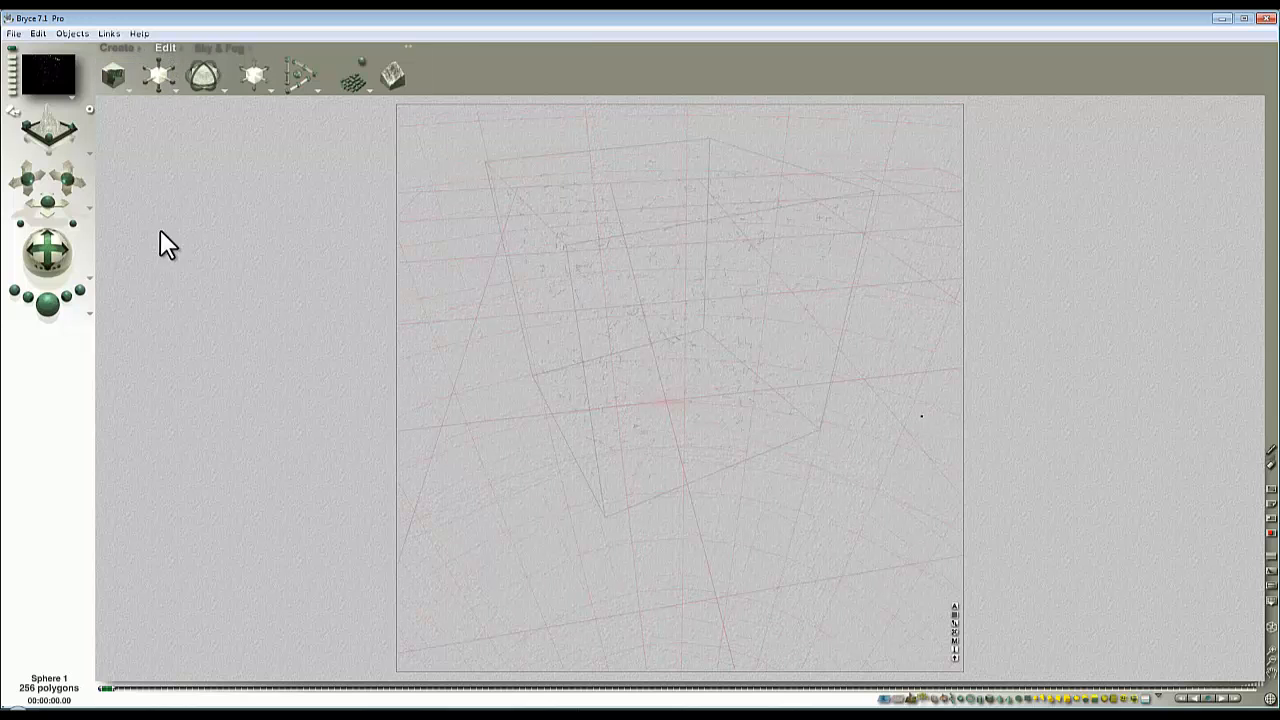
{"action": "left_click", "coordinate": [47, 302]}
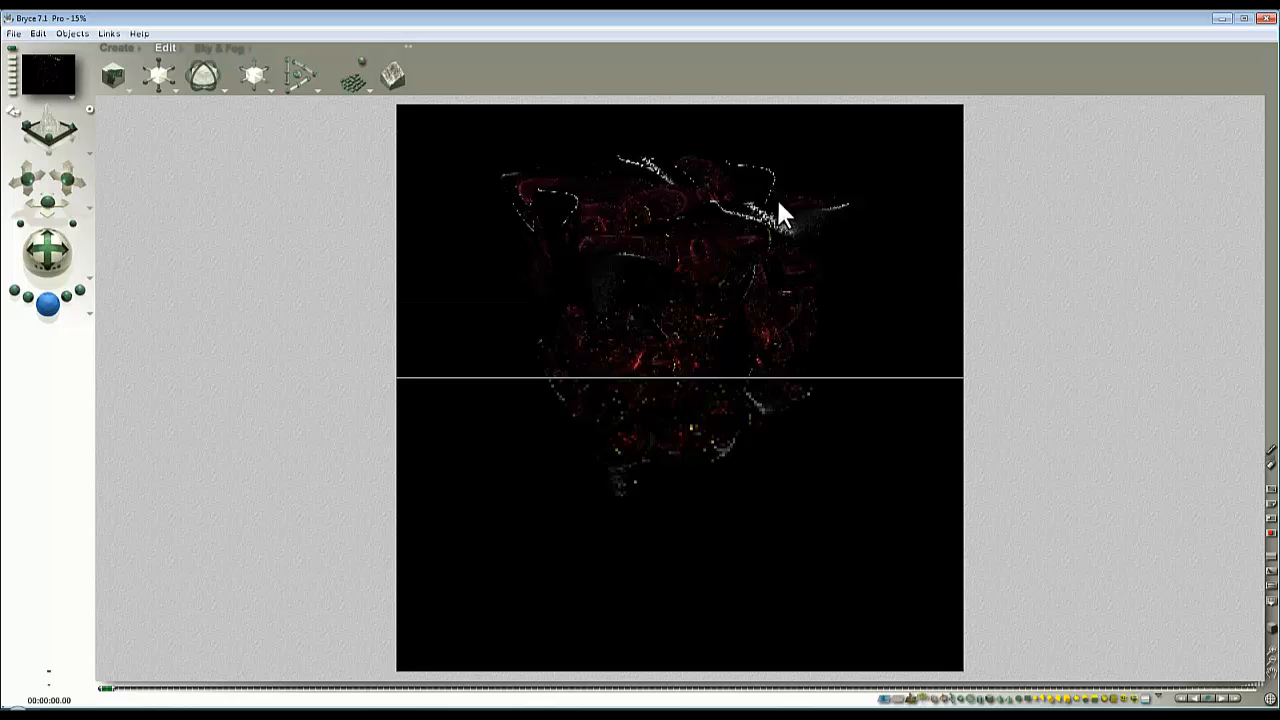
{"action": "left_click", "coordinate": [822, 230]}
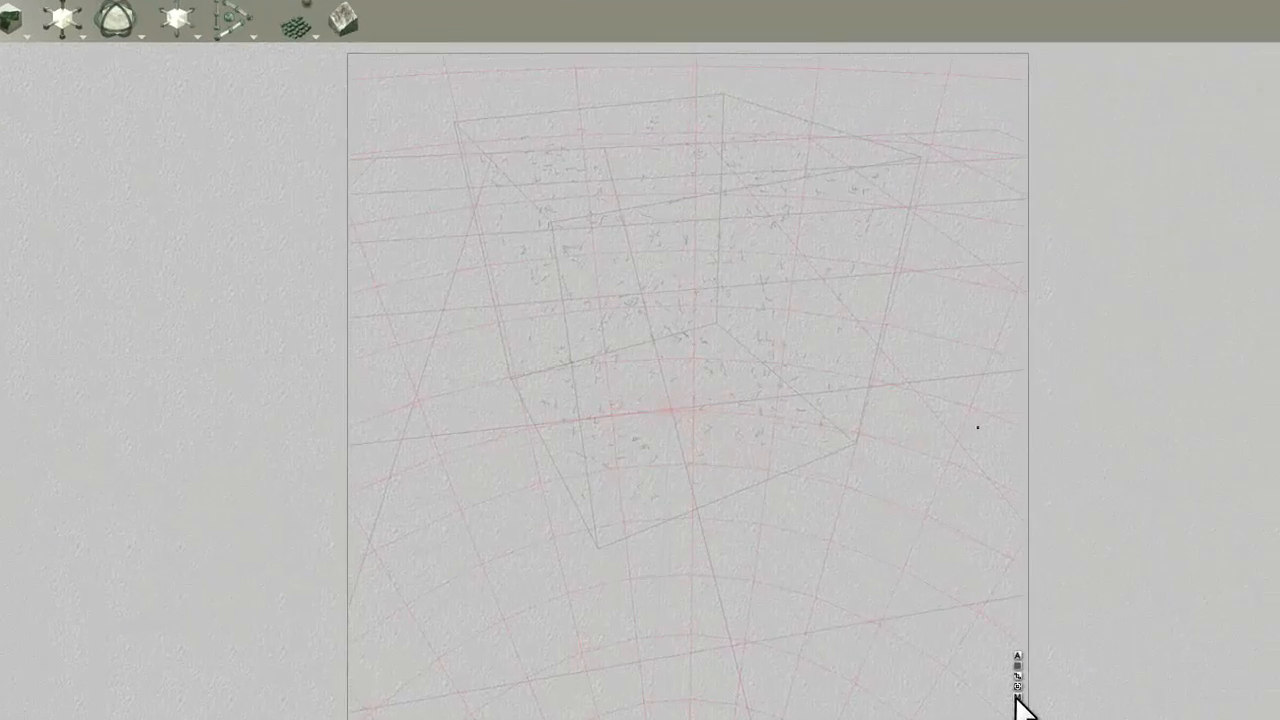
Step: Drive the sphere's ambience value with texture B and load the CheckBlue texture from the Basic category into it
{"action": "left_click", "coordinate": [955, 632]}
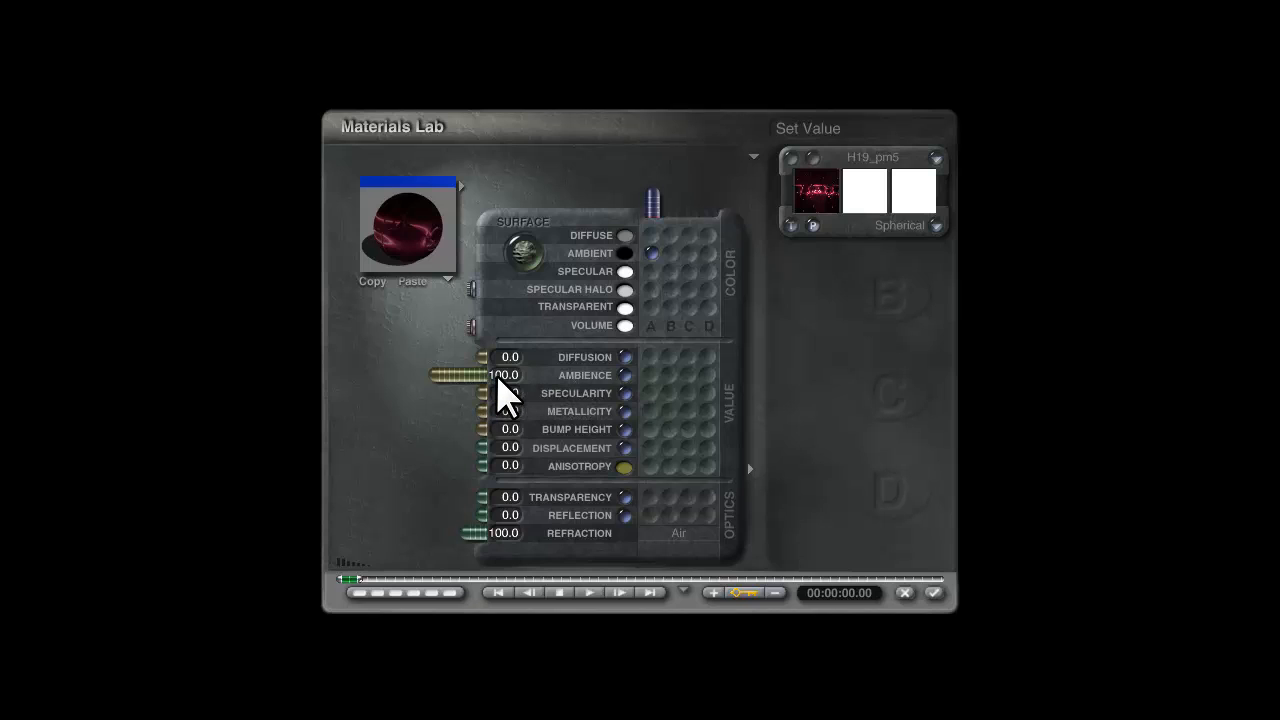
{"action": "left_click", "coordinate": [669, 376]}
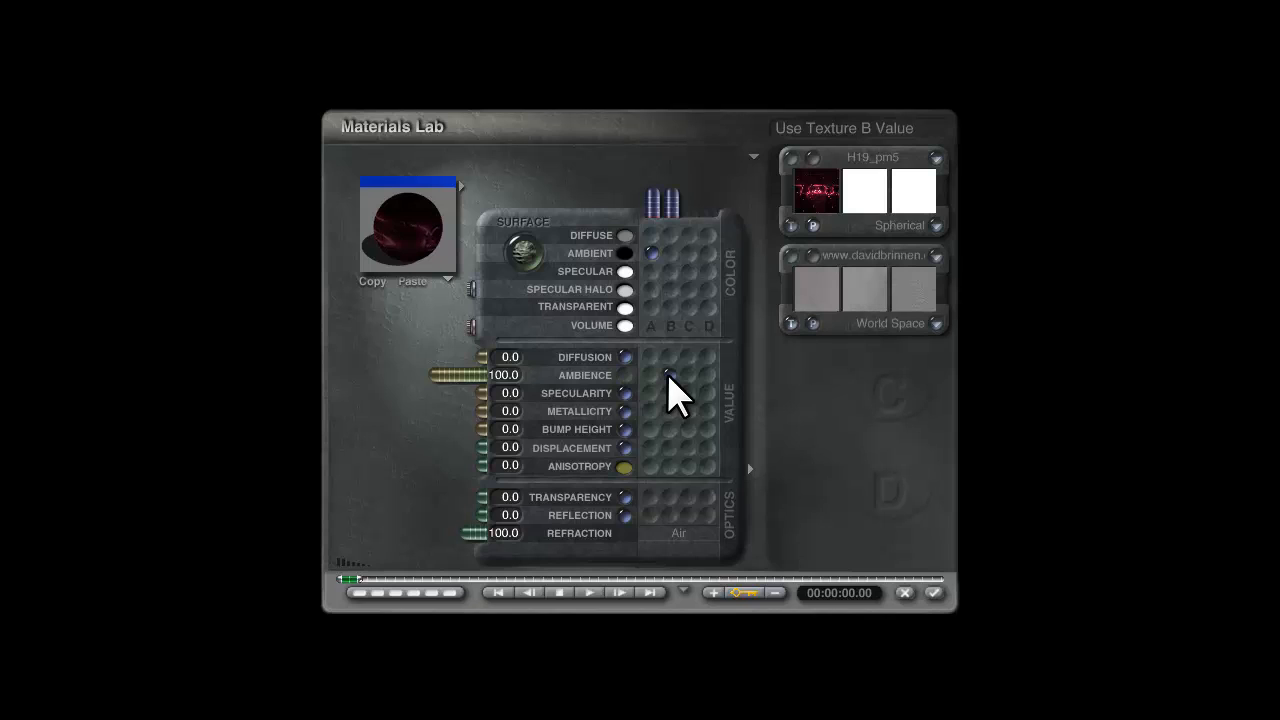
{"action": "left_click", "coordinate": [870, 275]}
{"action": "scroll", "coordinate": [430, 363], "scroll_direction": "down", "scroll_amount": 3}
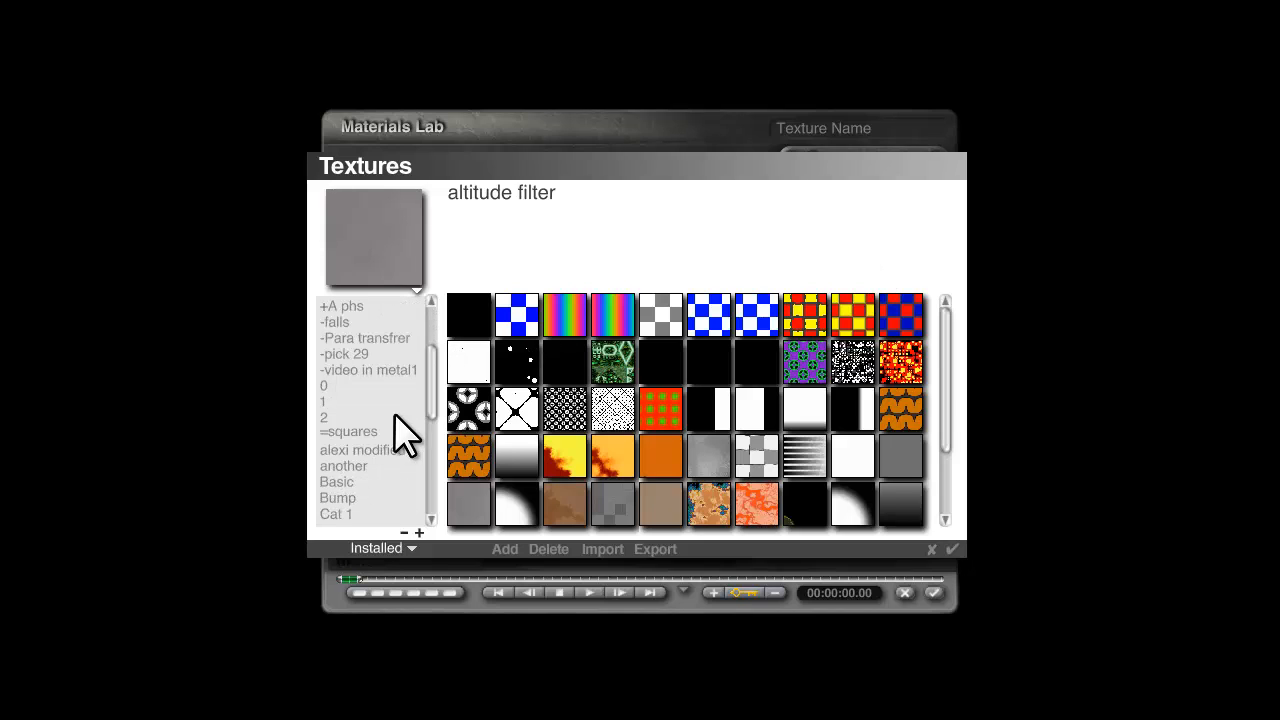
{"action": "scroll", "coordinate": [429, 414], "scroll_direction": "down", "scroll_amount": 1}
{"action": "left_click", "coordinate": [336, 450]}
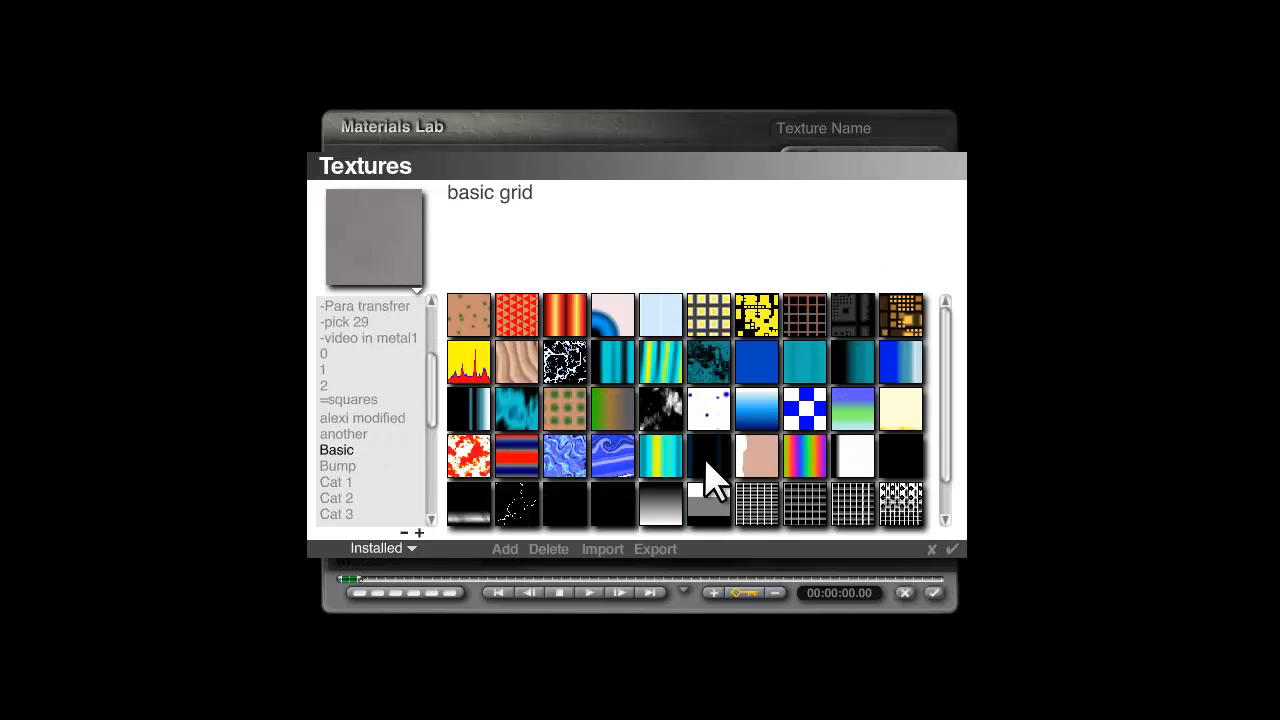
{"action": "left_click", "coordinate": [806, 412]}
{"action": "left_click", "coordinate": [952, 549]}
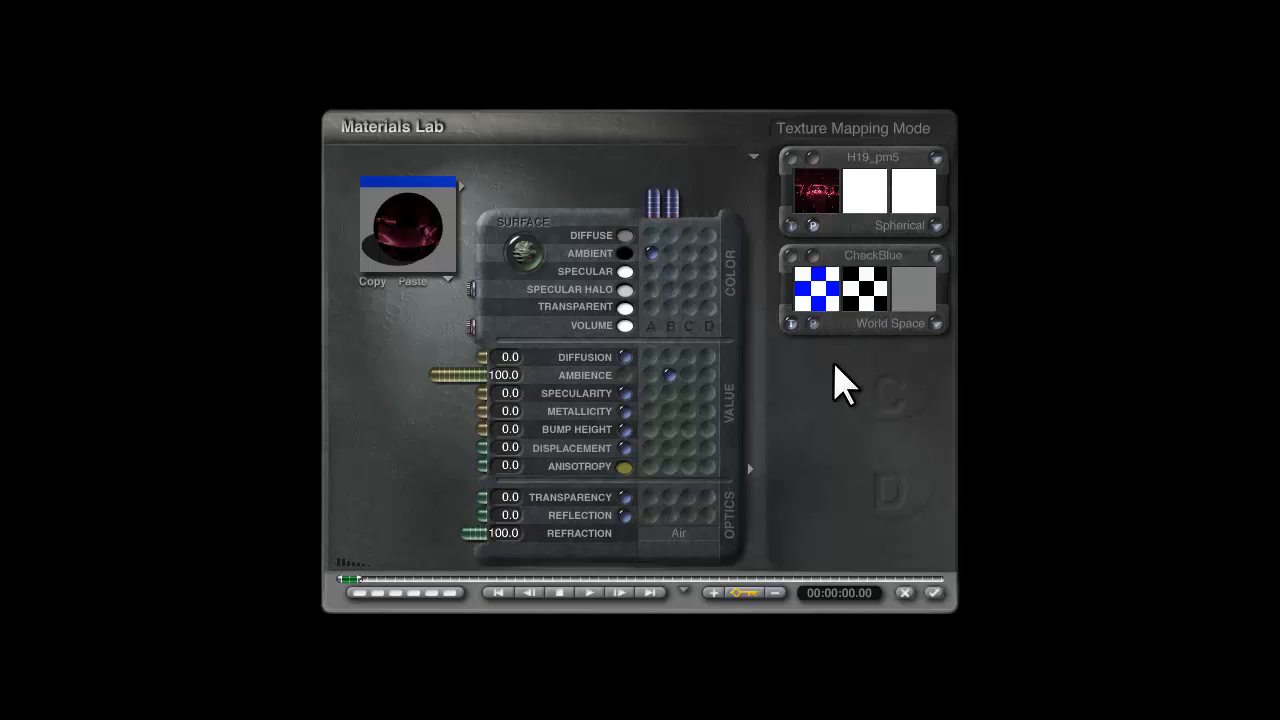
Step: Open CheckBlue in the Deep Texture Editor, limit component 1's output to alpha, and show its noise, filter and phase settings
{"action": "left_click", "coordinate": [820, 271]}
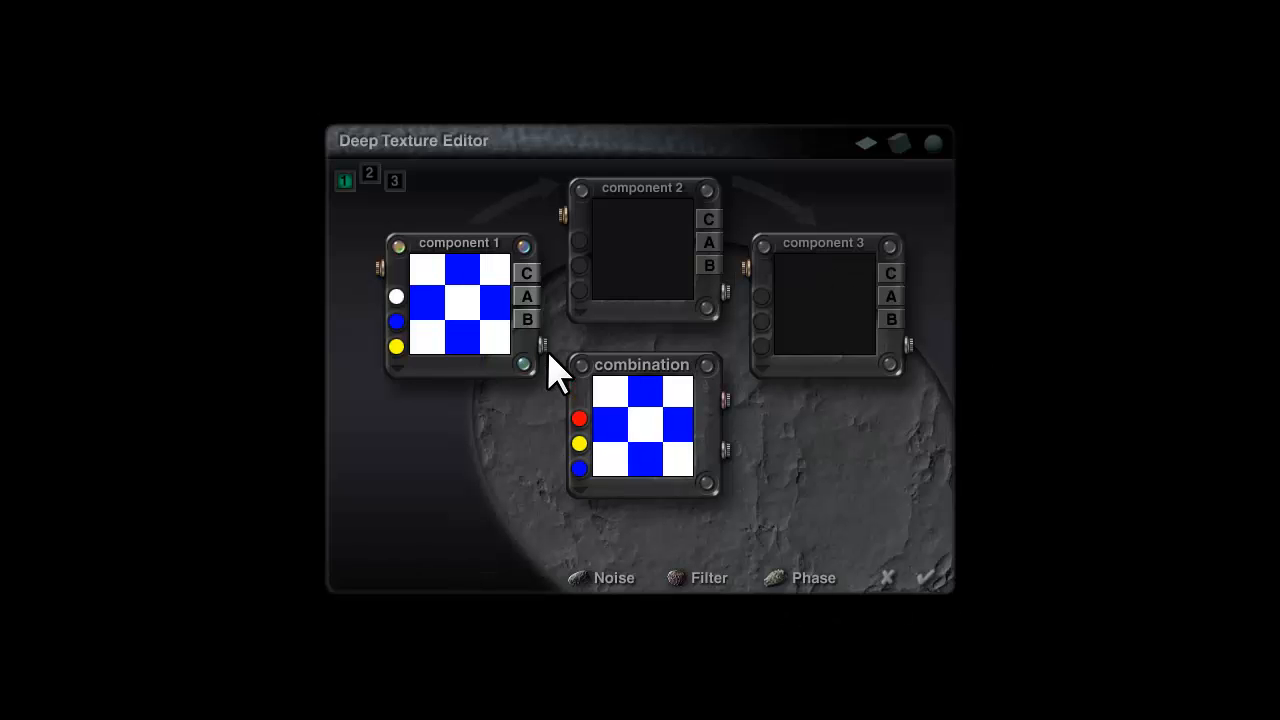
{"action": "left_click", "coordinate": [527, 276]}
{"action": "left_click", "coordinate": [528, 317]}
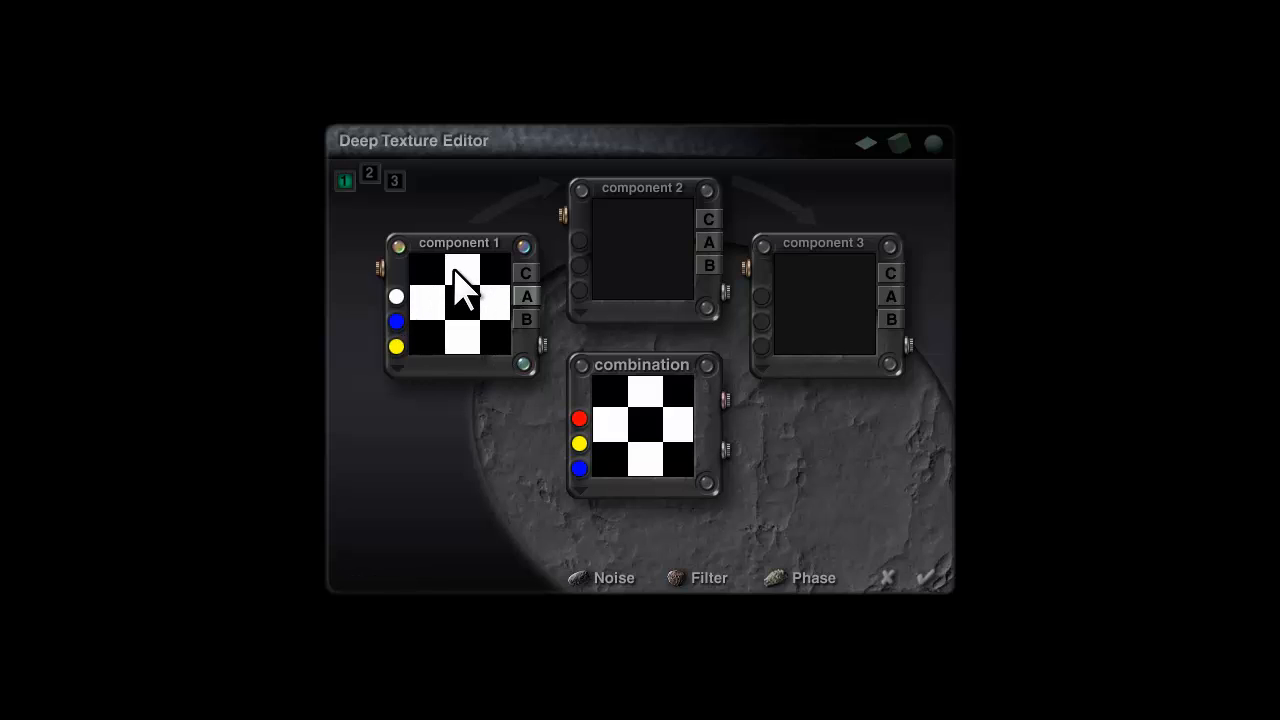
{"action": "left_click", "coordinate": [398, 247]}
{"action": "left_click", "coordinate": [523, 246]}
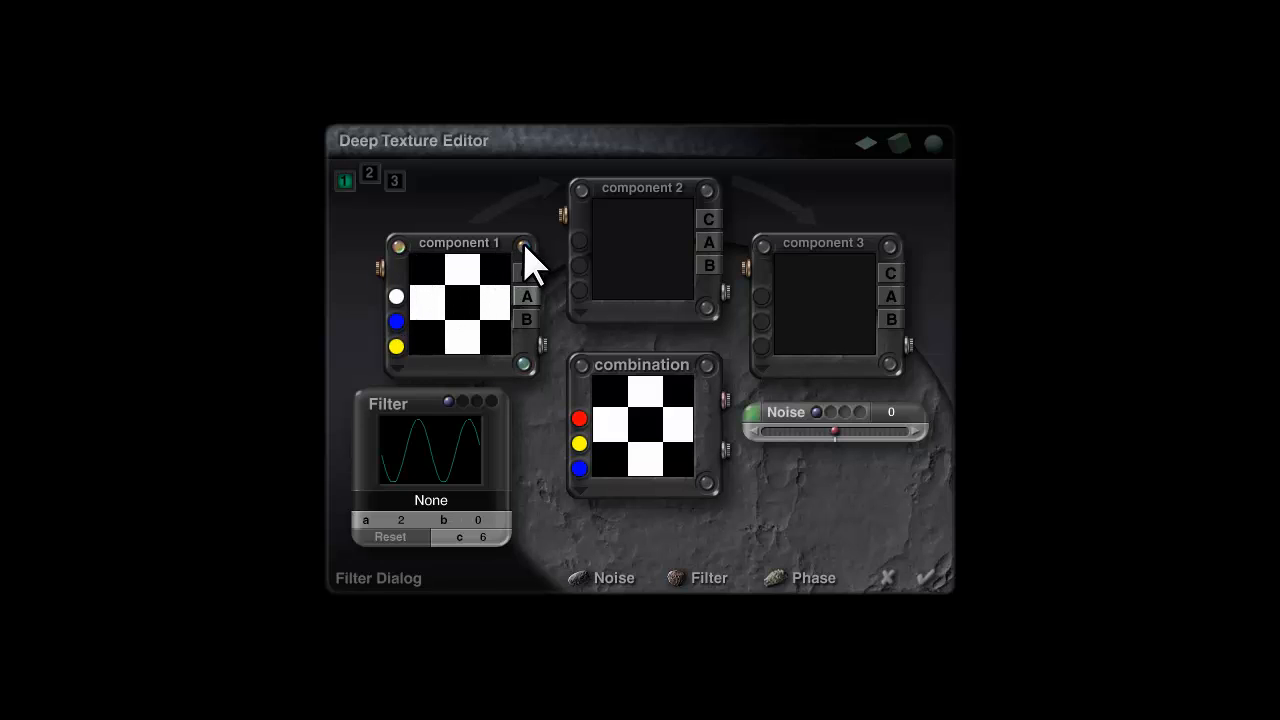
{"action": "left_click", "coordinate": [523, 363]}
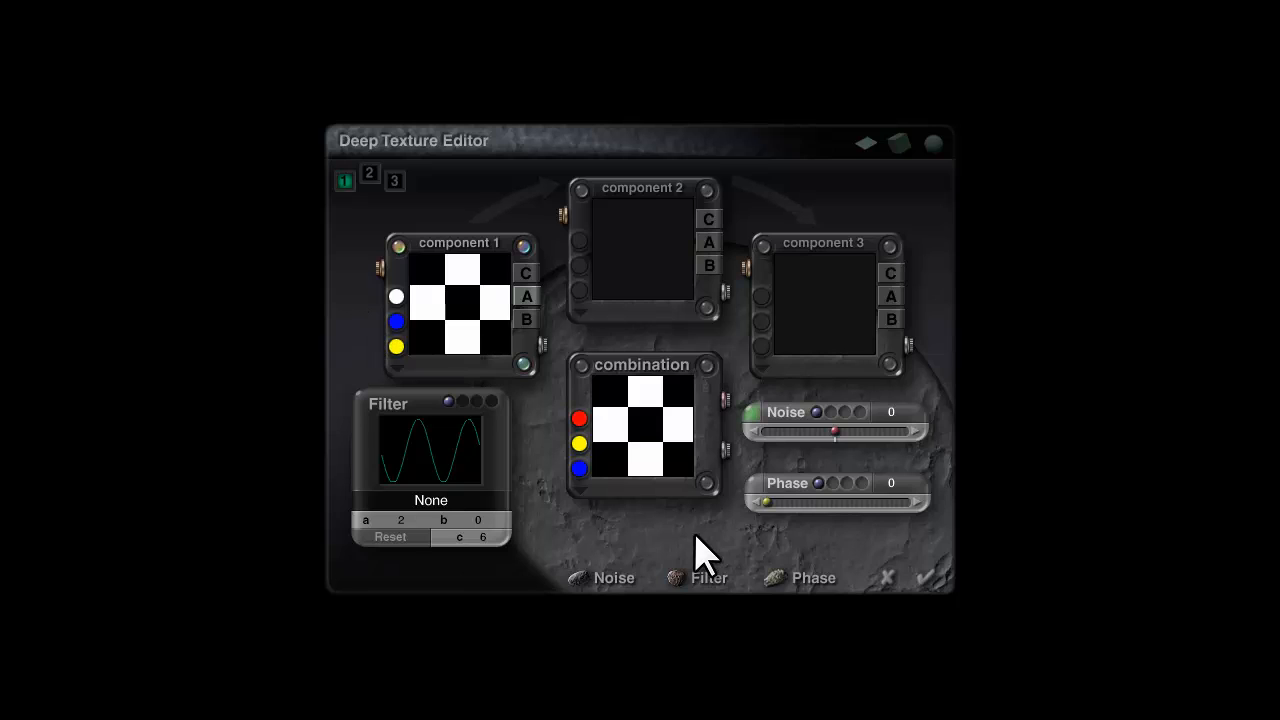
Step: Change component 1's noise type to Distance Squared and its mode to Minimum
{"action": "left_click", "coordinate": [752, 414]}
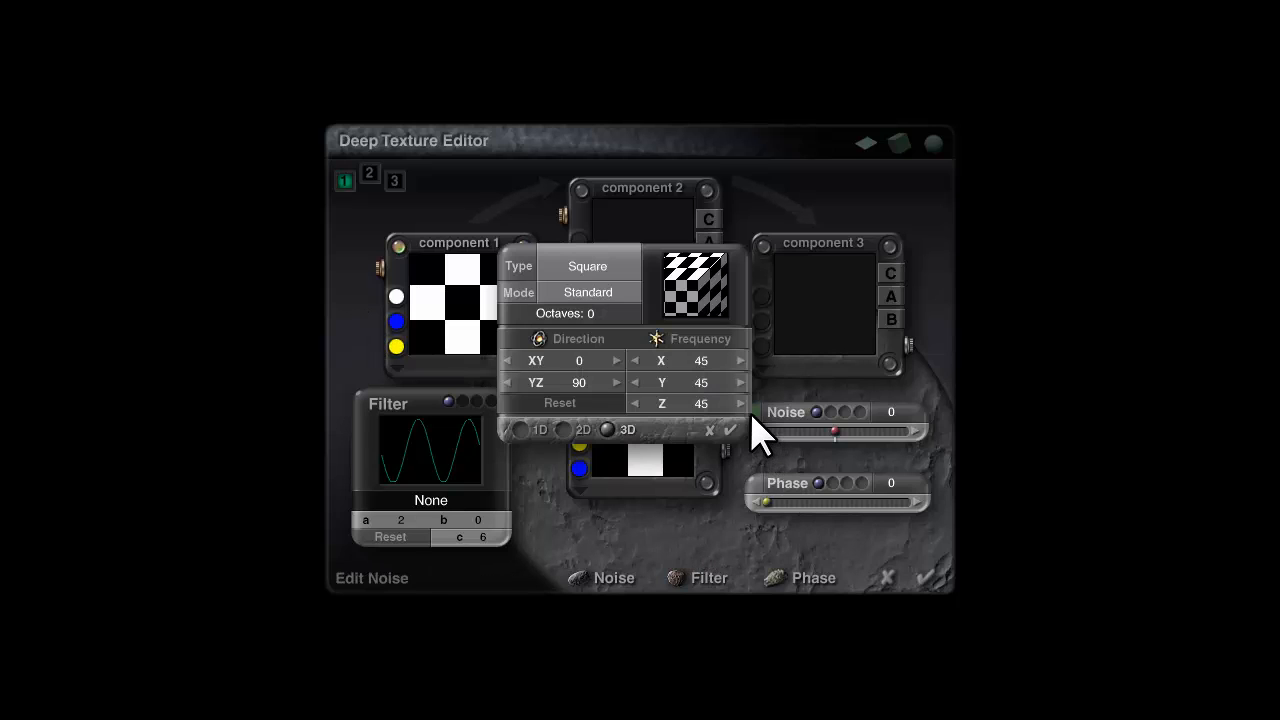
{"action": "left_click", "coordinate": [592, 270]}
{"action": "scroll", "coordinate": [660, 360], "scroll_direction": "down", "scroll_amount": 3}
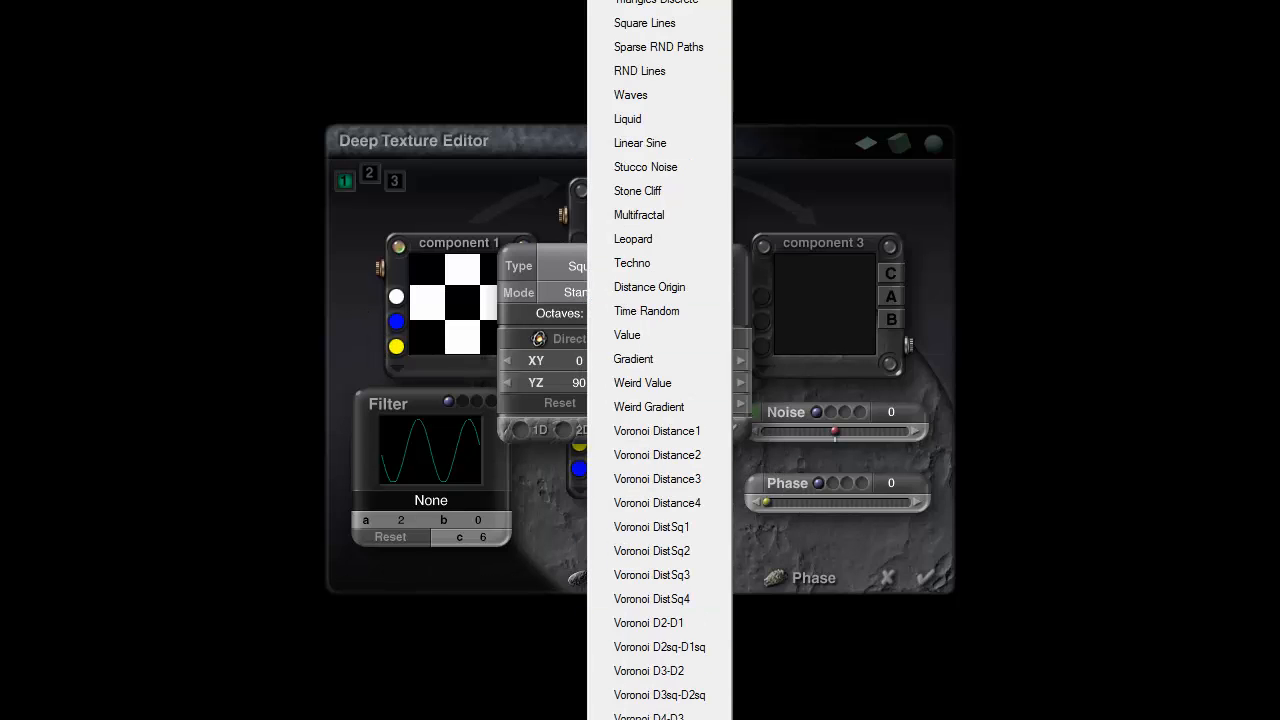
{"action": "left_click", "coordinate": [650, 287]}
{"action": "left_click", "coordinate": [586, 290]}
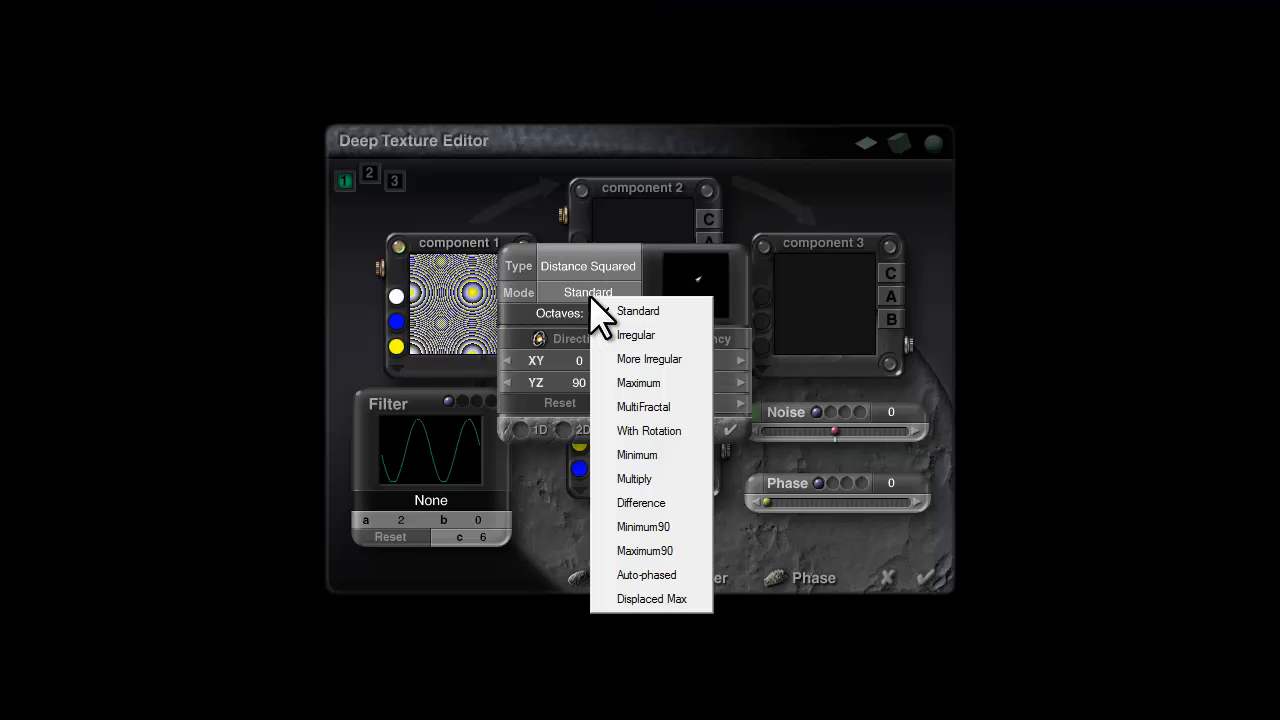
{"action": "left_click", "coordinate": [637, 455]}
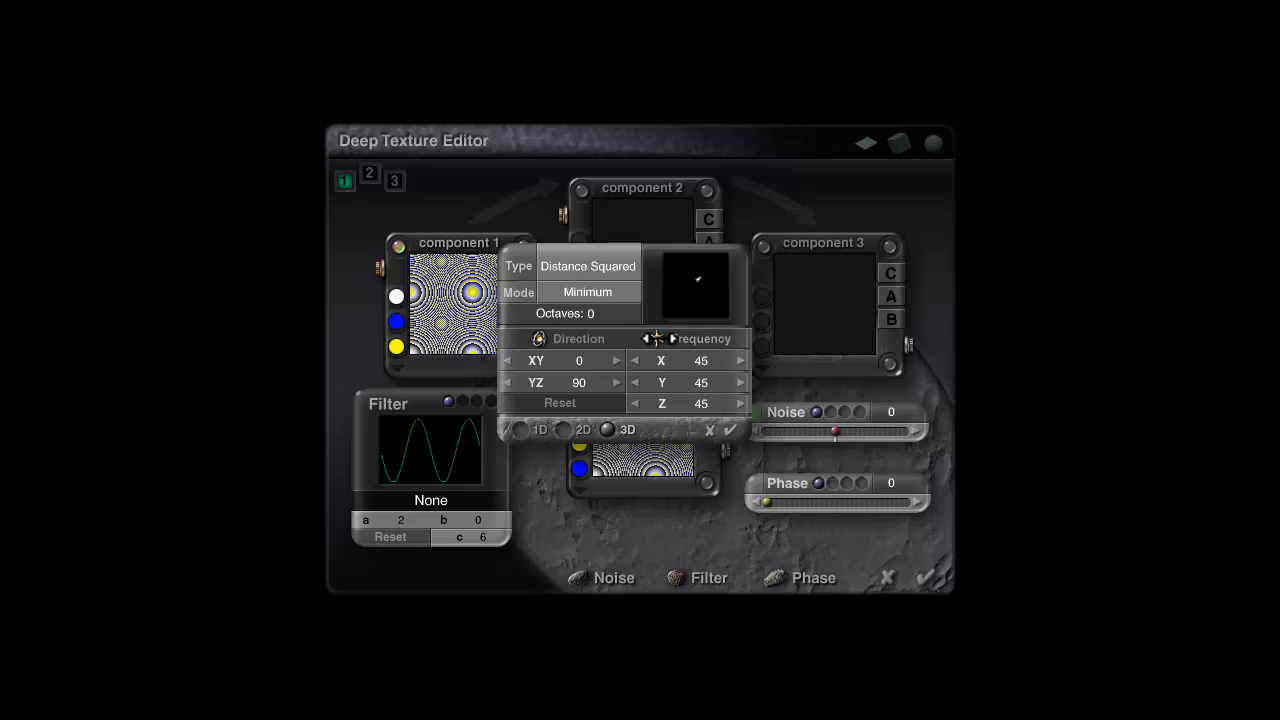
Step: Set component 1's noise frequency to -1 on X, Y and Z with 1 octave, and accept the noise settings
{"action": "left_click_drag", "start_coordinate": [657, 338], "coordinate": [639, 338]}
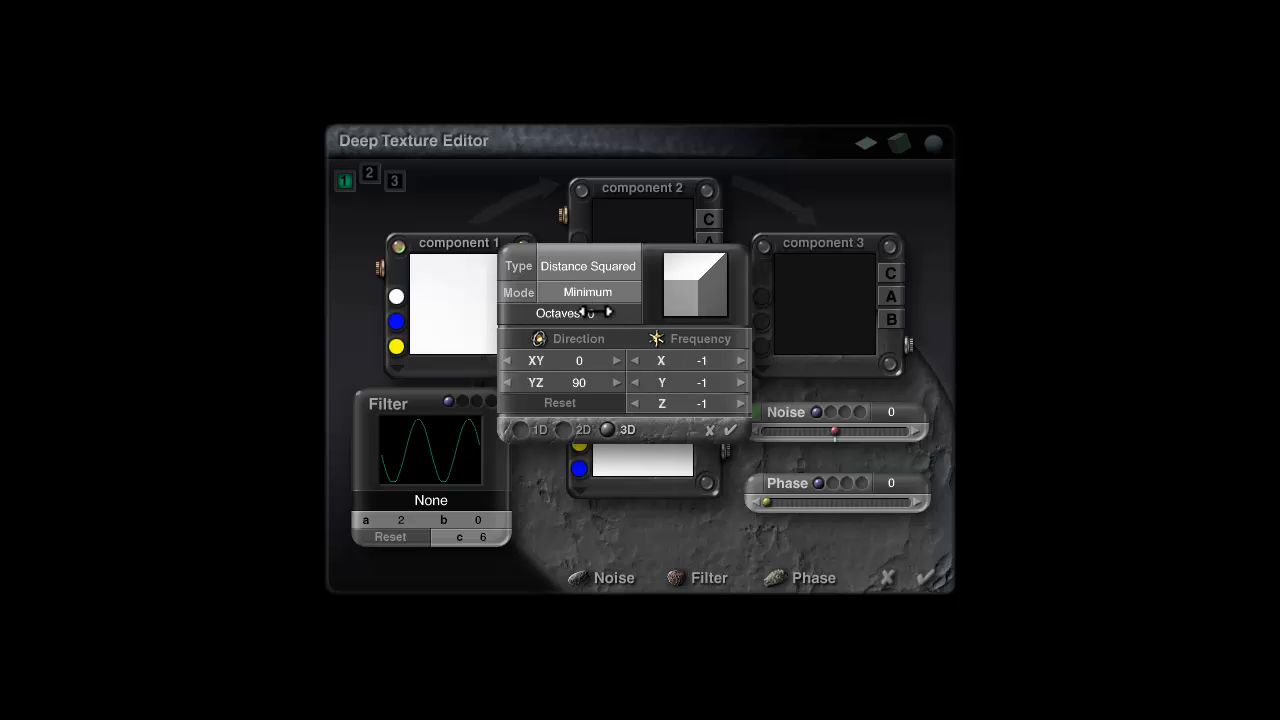
{"action": "left_click_drag", "start_coordinate": [595, 312], "coordinate": [601, 312]}
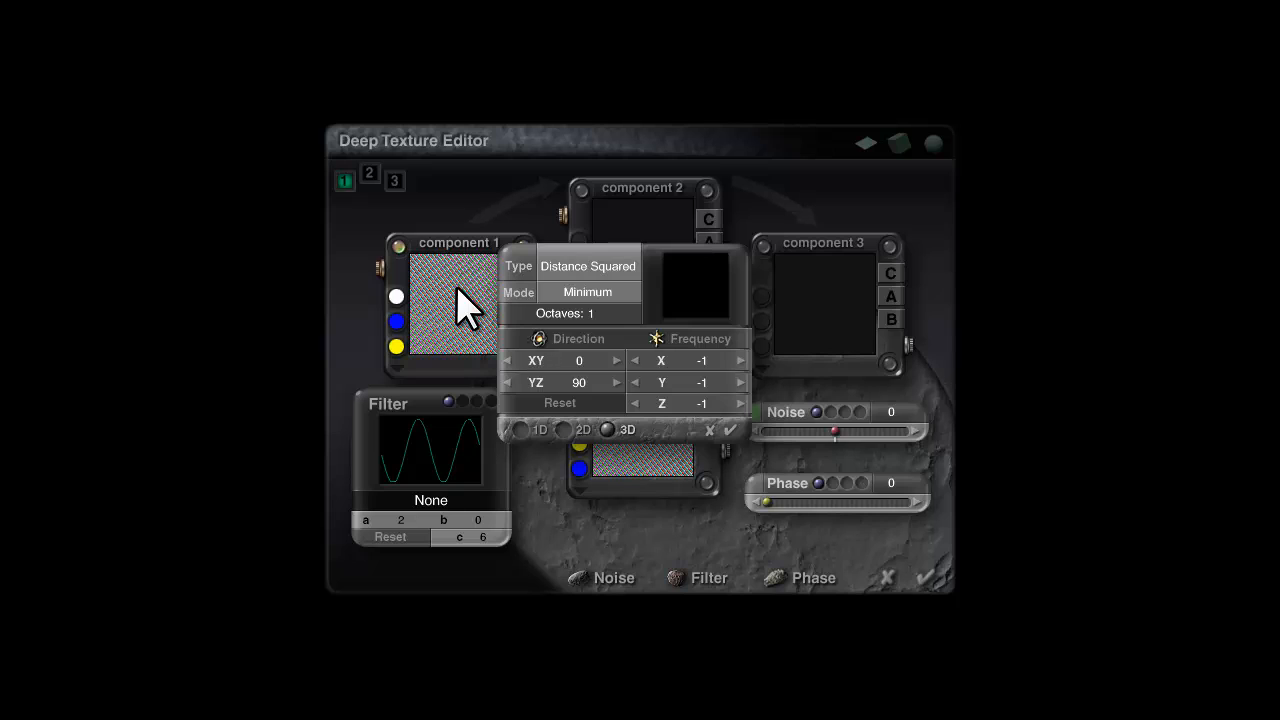
{"action": "left_click", "coordinate": [731, 430]}
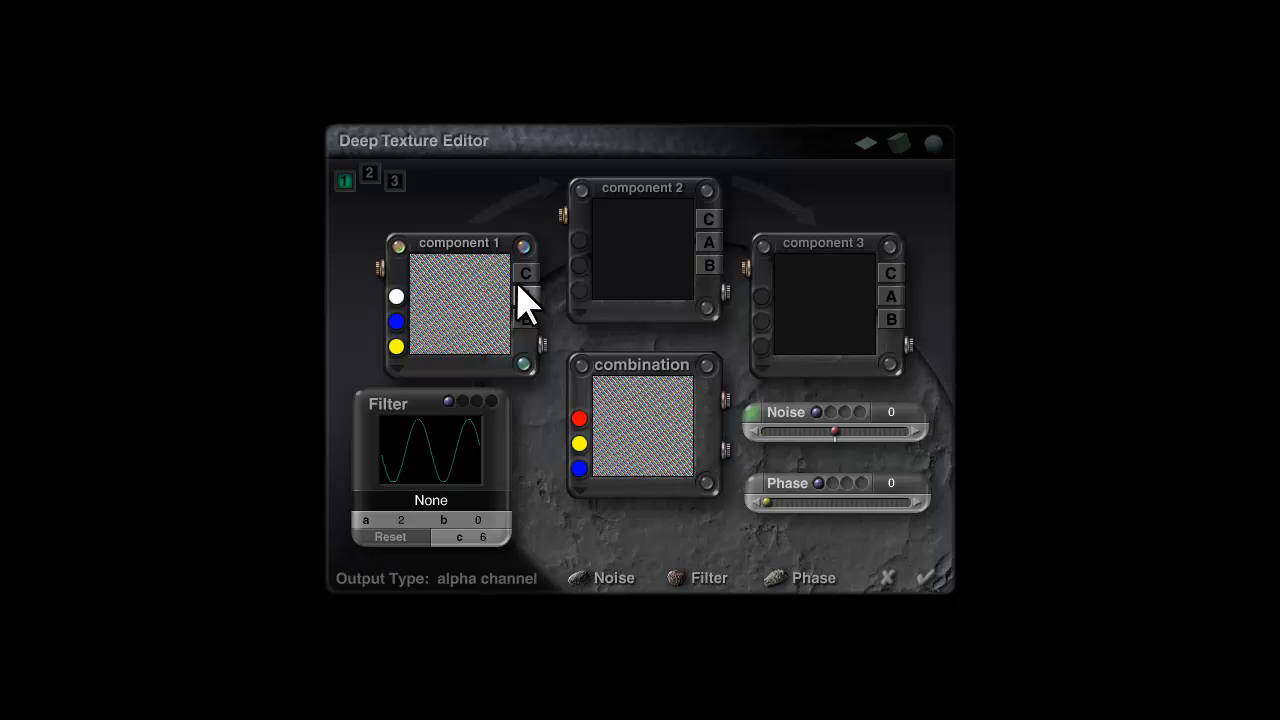
Step: Copy component 1 with its alpha output into component 2, and set component 1's noise type to Nothing
{"action": "left_click", "coordinate": [522, 292]}
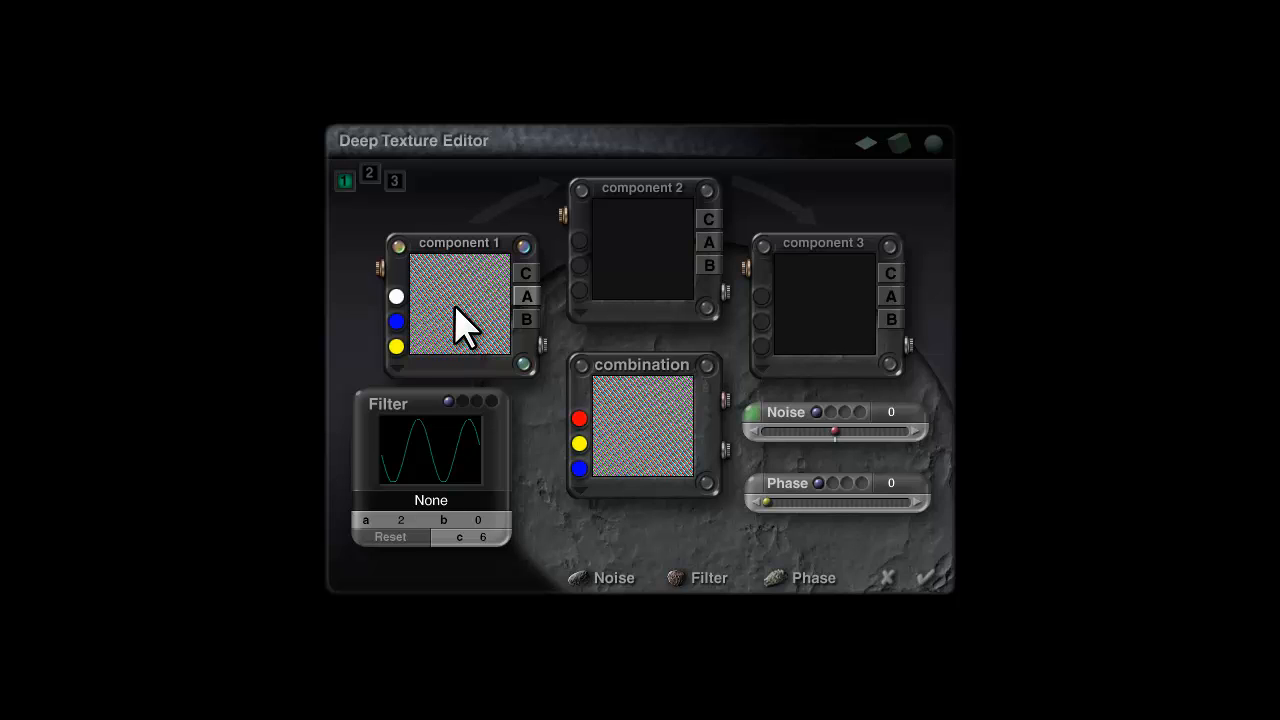
{"action": "left_click_drag", "start_coordinate": [471, 329], "coordinate": [651, 274]}
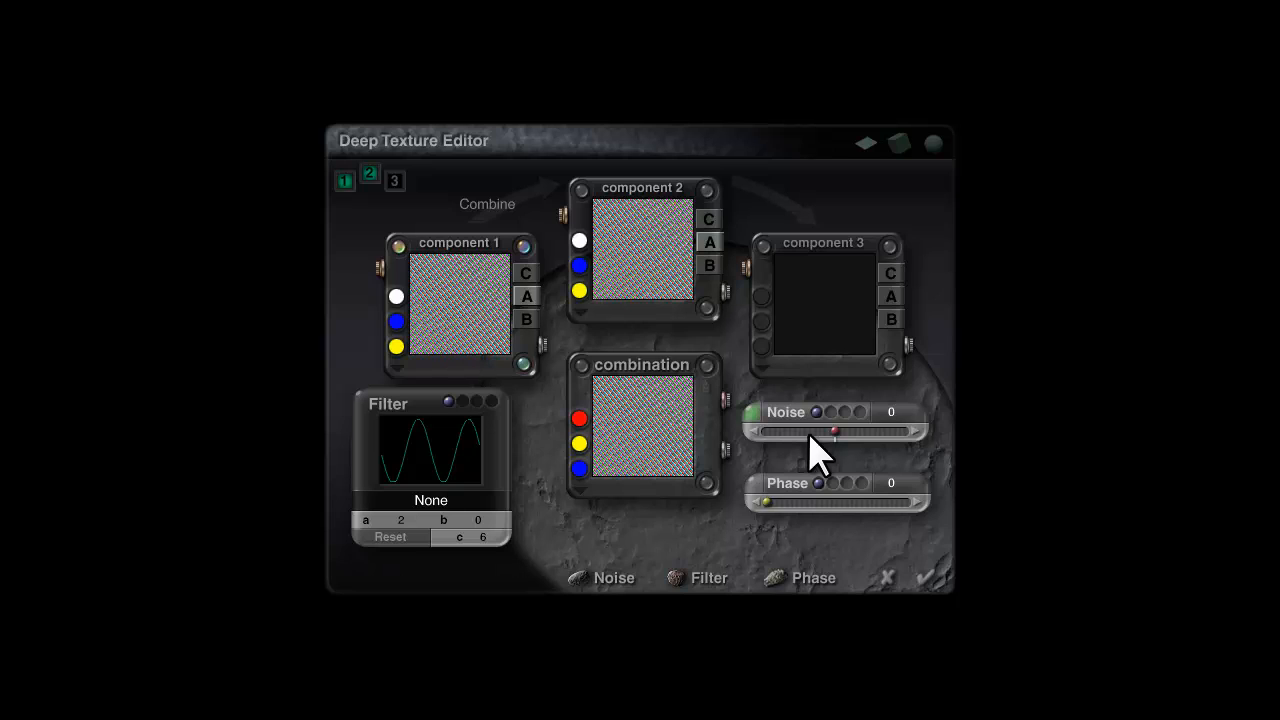
{"action": "left_click", "coordinate": [754, 411]}
{"action": "left_click", "coordinate": [588, 266]}
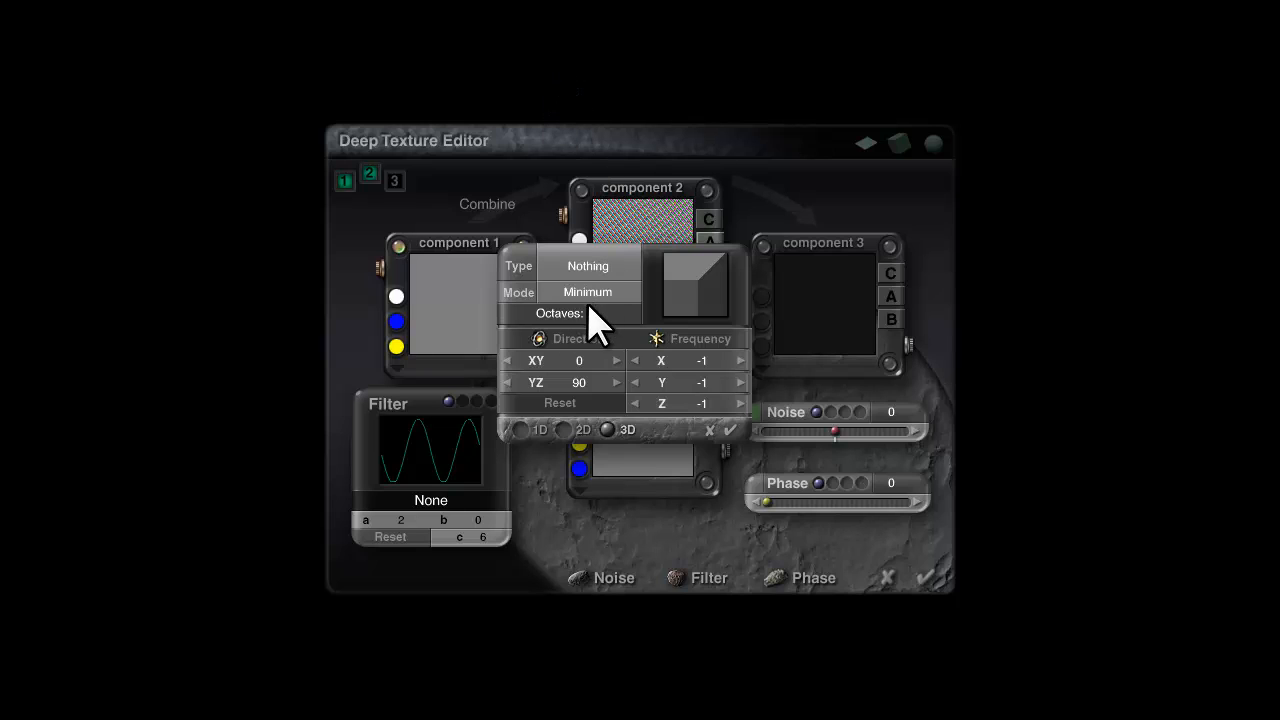
{"action": "left_click", "coordinate": [731, 430]}
Step: Blend components 1 and 2 with Difference, and add a copy of component 1 as component 3 blended with Multiply
{"action": "left_click", "coordinate": [500, 203]}
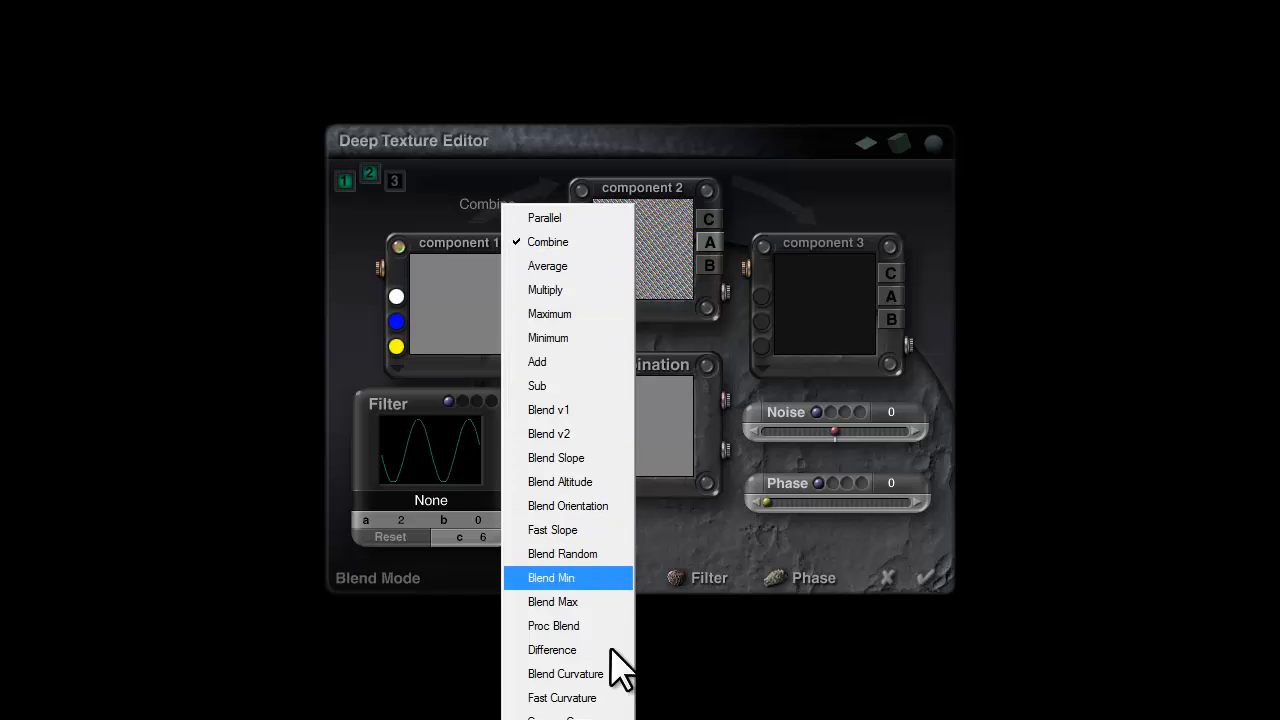
{"action": "left_click", "coordinate": [550, 650]}
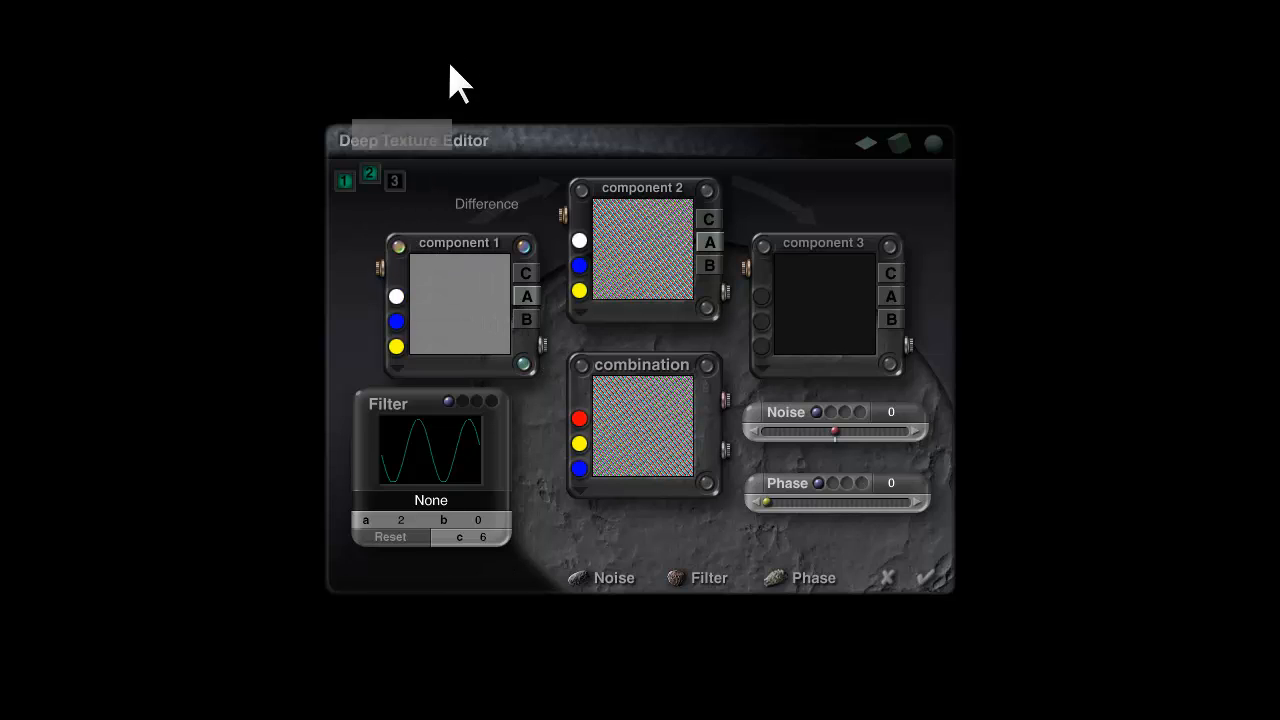
{"action": "left_click", "coordinate": [822, 310]}
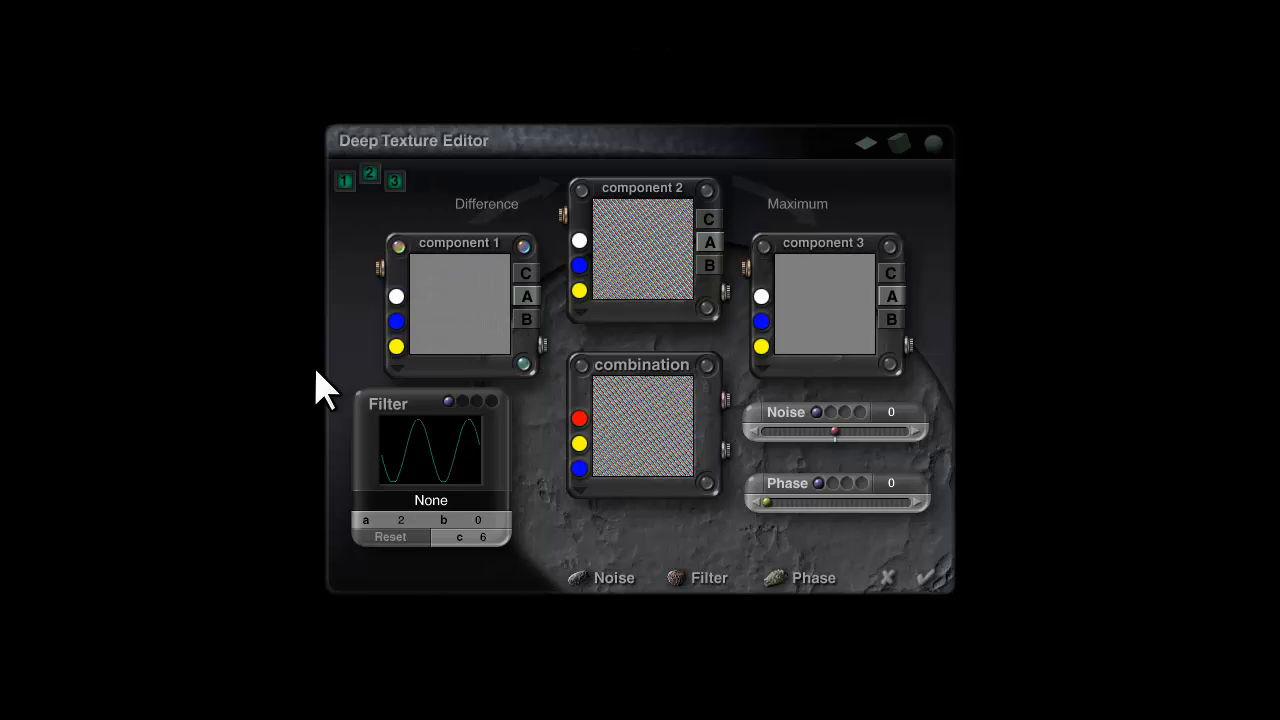
{"action": "left_click", "coordinate": [766, 246]}
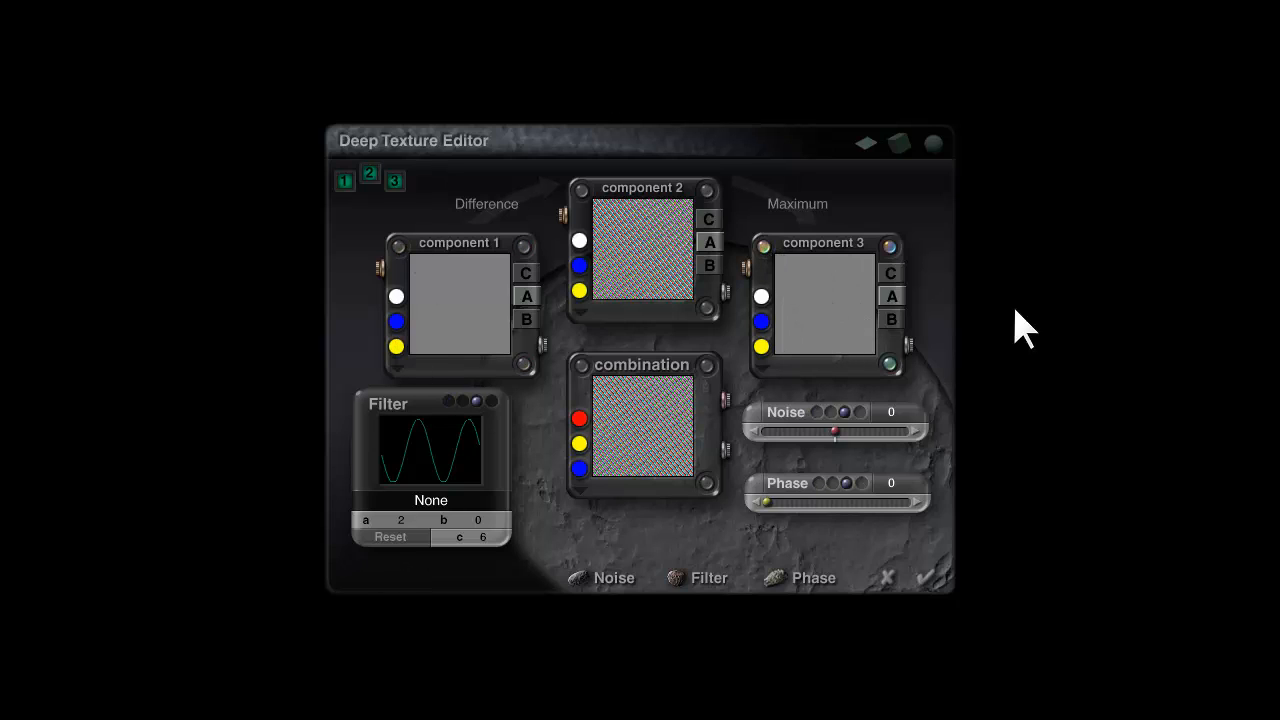
{"action": "left_click", "coordinate": [820, 203]}
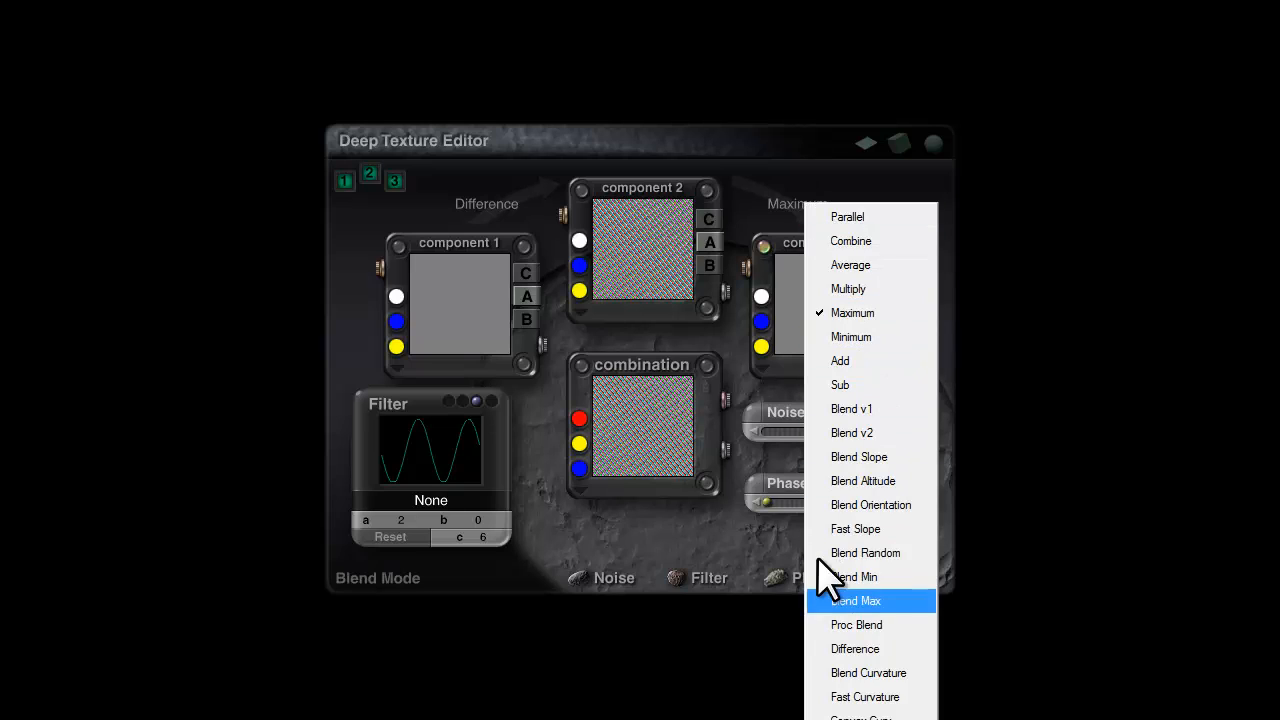
{"action": "left_click", "coordinate": [855, 289]}
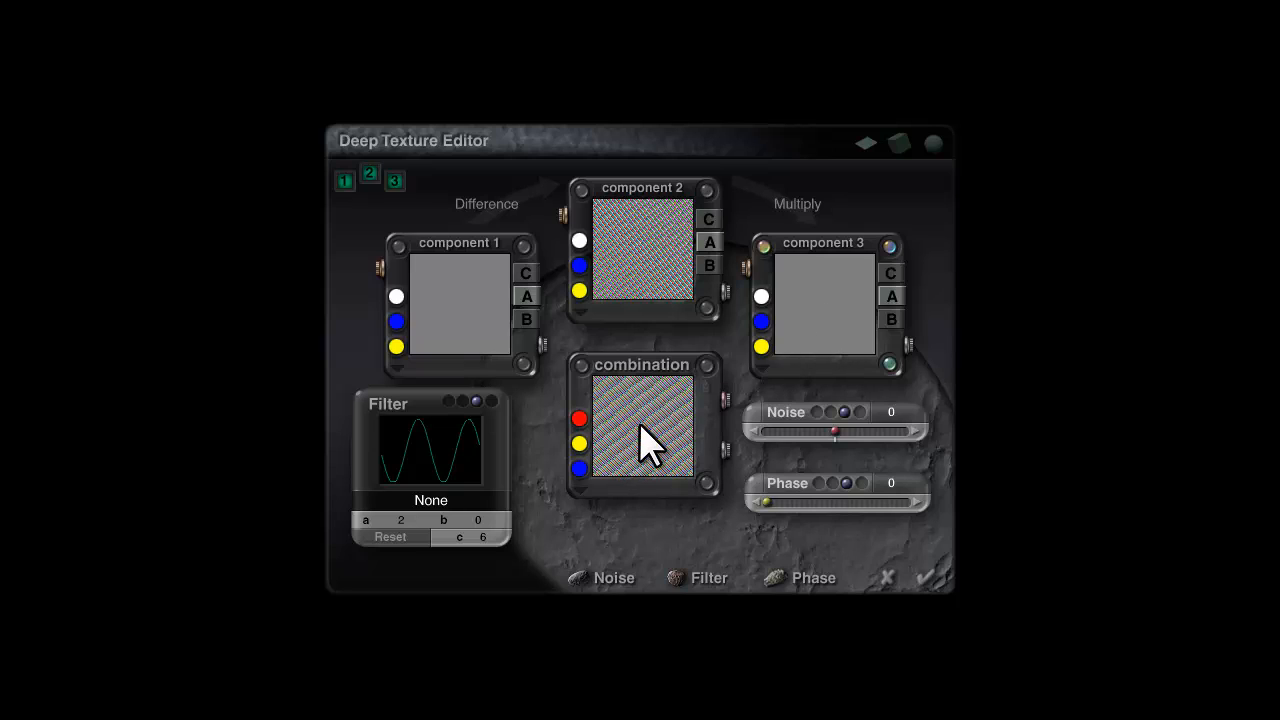
Step: Set component 3's filter to Sin(aX)+b with a at 0.0023364 and b at -0.49771, and accept the texture
{"action": "left_click", "coordinate": [433, 503]}
{"action": "left_click", "coordinate": [483, 590]}
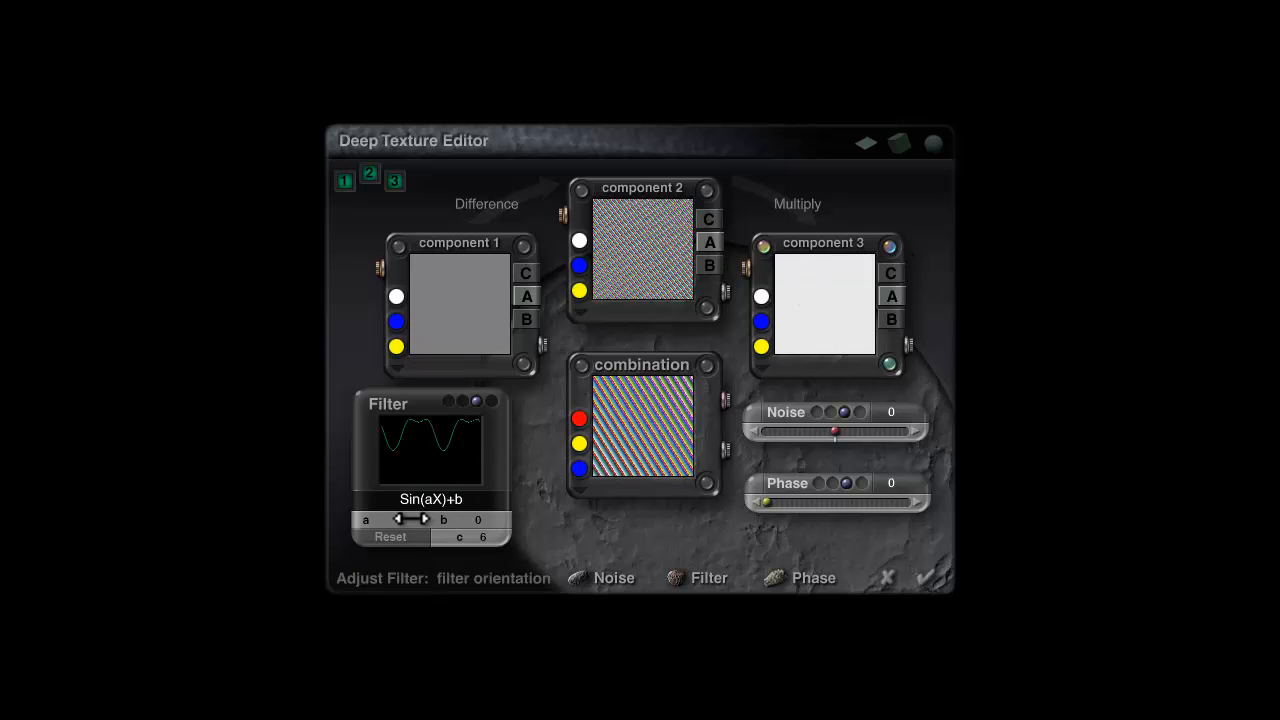
{"action": "left_click_drag", "start_coordinate": [404, 520], "coordinate": [476, 519]}
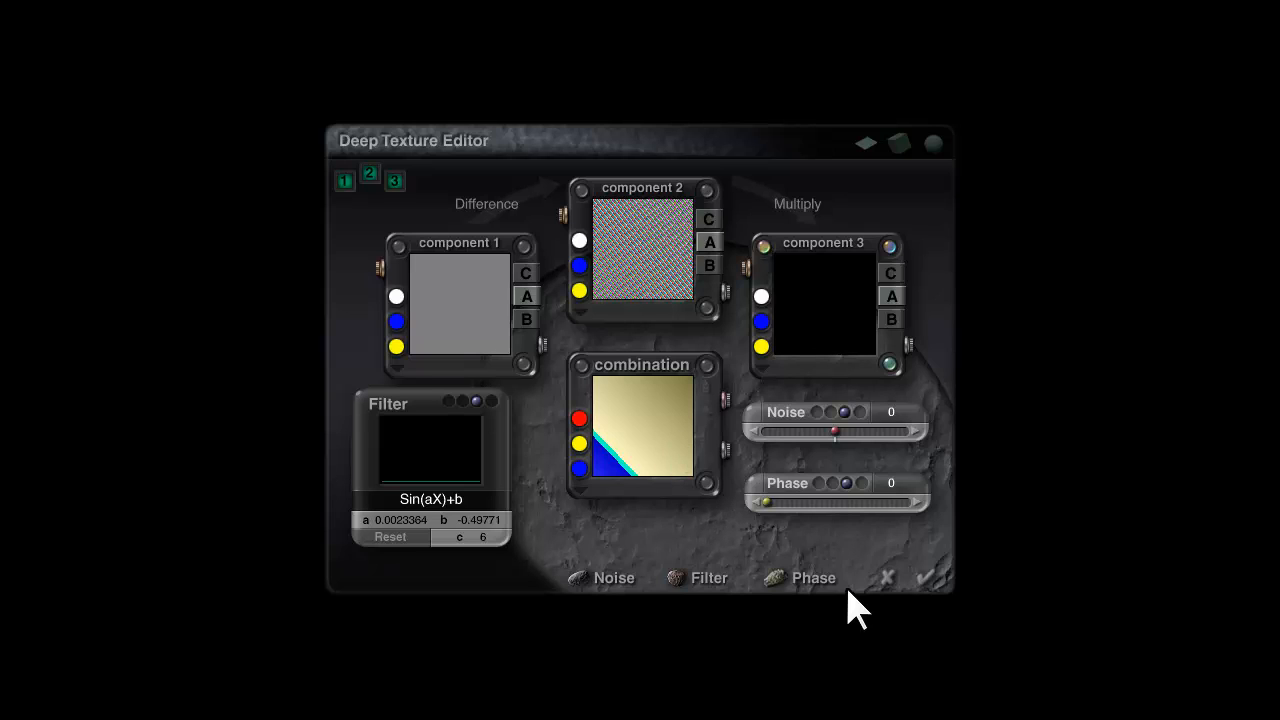
{"action": "left_click", "coordinate": [926, 578]}
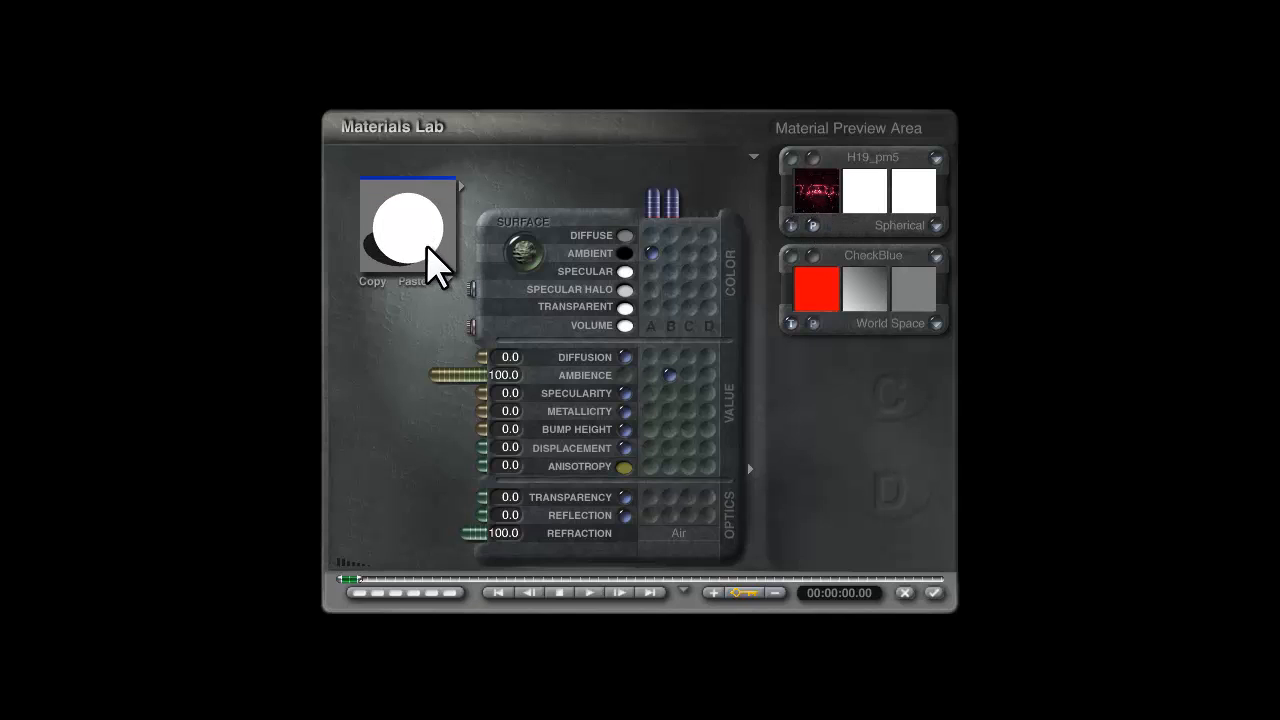
Step: Turn on Alpha Scaling for the CheckBlue texture that drives the sphere's ambience
{"action": "mouse_move", "coordinate": [478, 376]}
{"action": "left_mouse_down"}
{"action": "mouse_move", "coordinate": [475, 390]}
{"action": "mouse_move", "coordinate": [417, 376]}
{"action": "mouse_move", "coordinate": [464, 377]}
{"action": "left_mouse_up"}
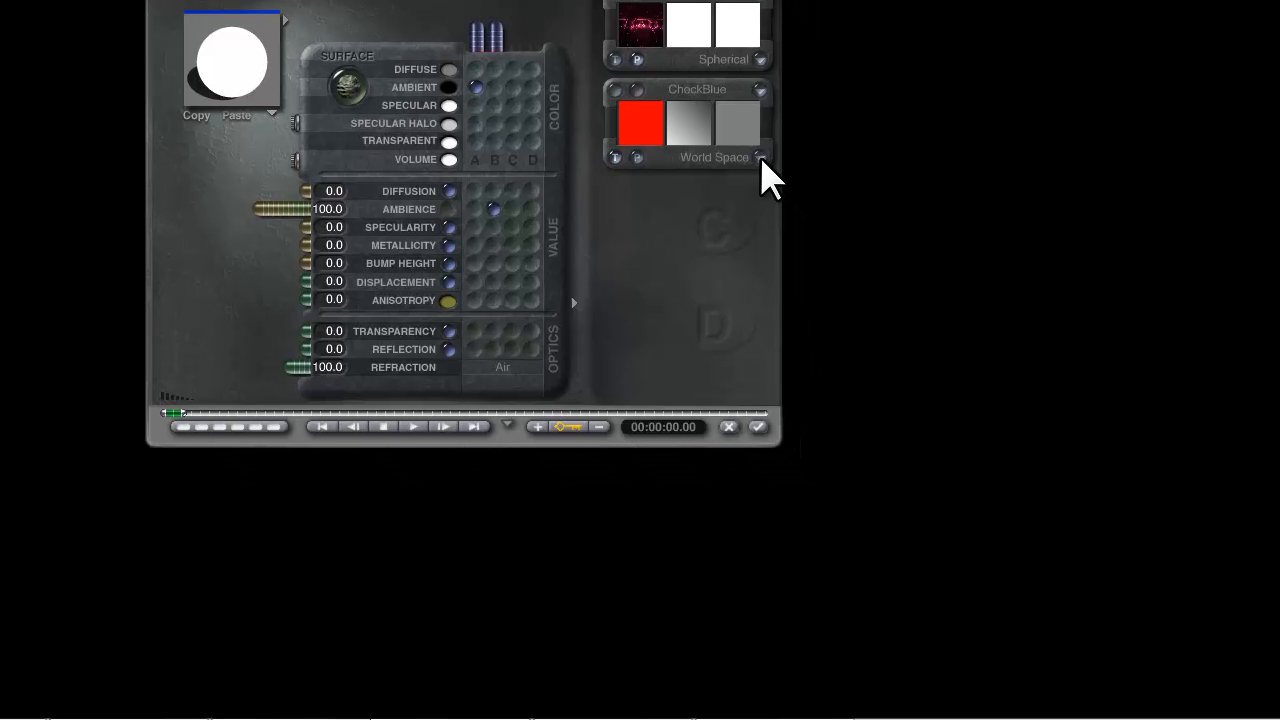
{"action": "left_click", "coordinate": [761, 158]}
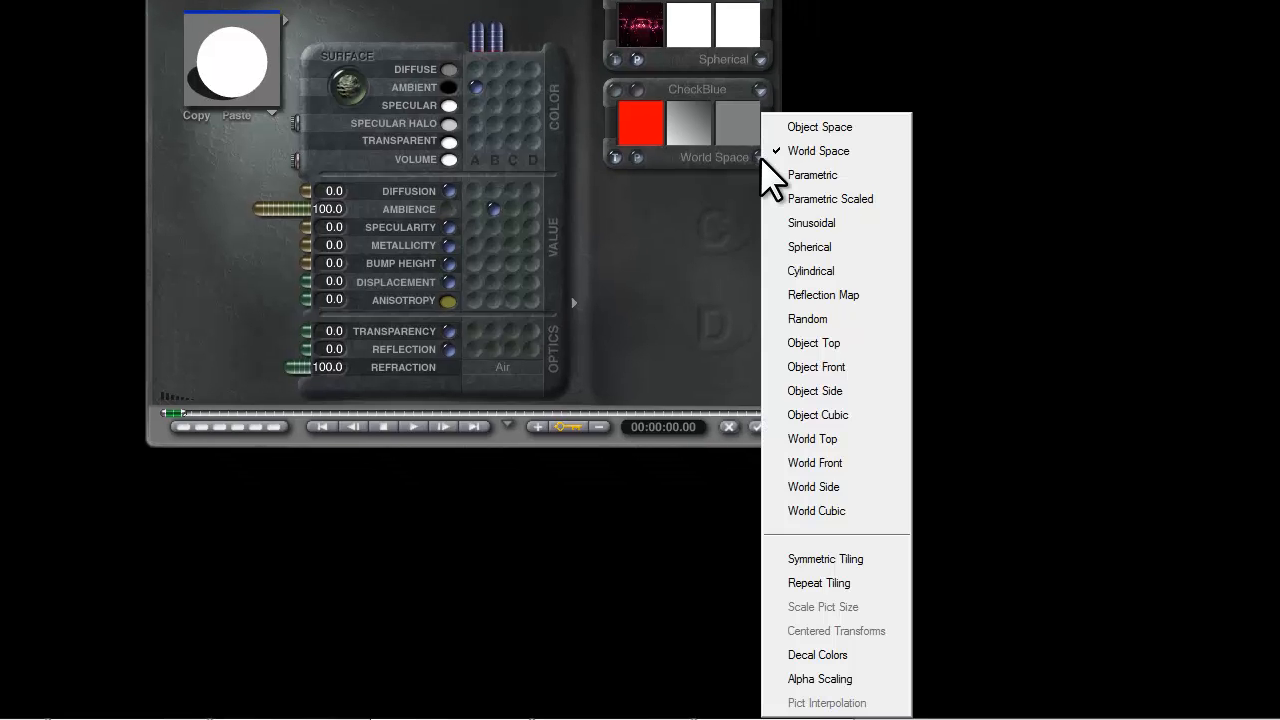
{"action": "left_click", "coordinate": [812, 679]}
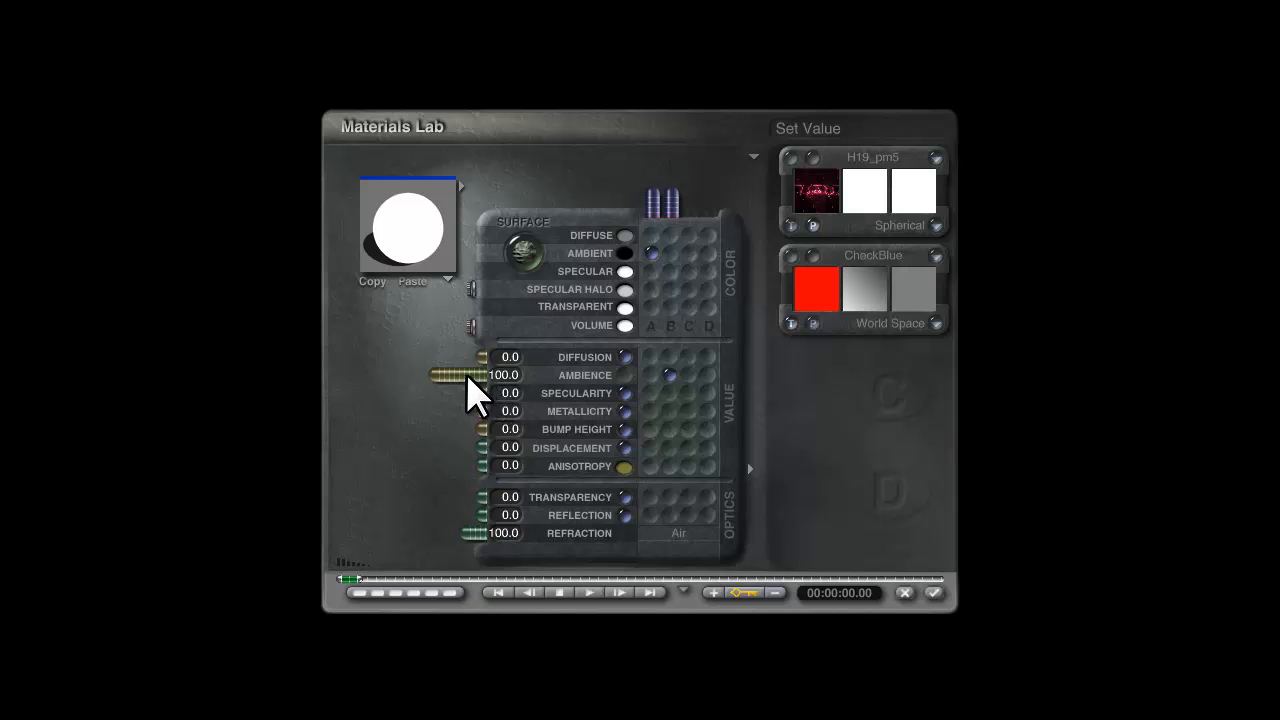
Step: Set the sphere's ambience value to 1, check it in the material preview, and accept the material
{"action": "mouse_move", "coordinate": [471, 377]}
{"action": "left_mouse_down"}
{"action": "mouse_move", "coordinate": [486, 388]}
{"action": "mouse_move", "coordinate": [472, 377]}
{"action": "mouse_move", "coordinate": [487, 375]}
{"action": "left_mouse_up"}
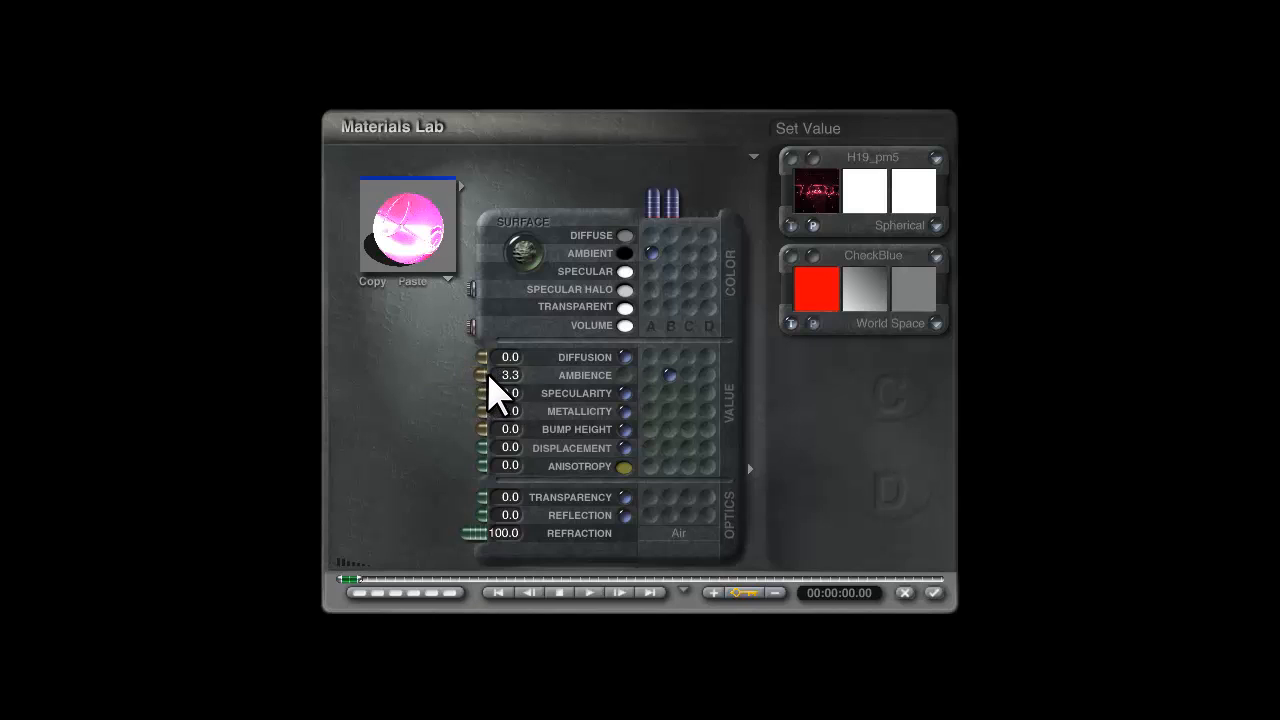
{"action": "left_click", "coordinate": [505, 376]}
{"action": "type", "text": "1"}
{"action": "key", "text": "Return"}
{"action": "left_click", "coordinate": [505, 376]}
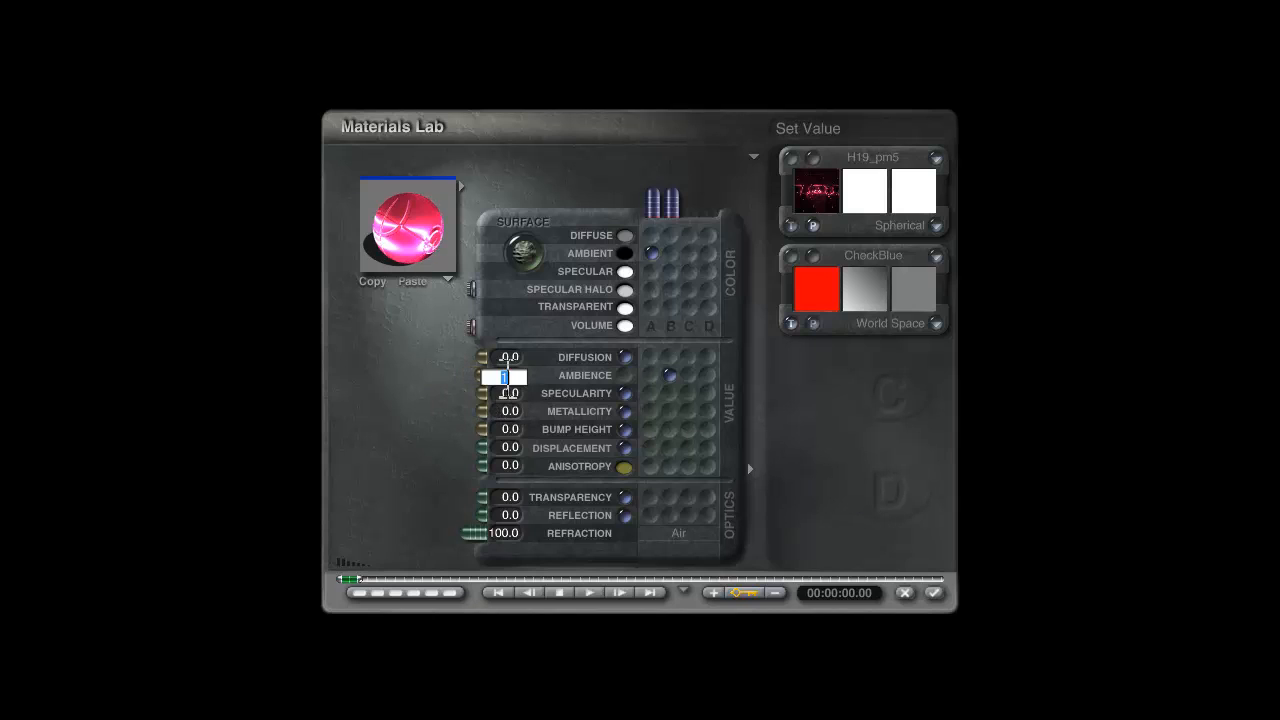
{"action": "type", "text": "2"}
{"action": "key", "text": "Return"}
{"action": "left_click", "coordinate": [508, 375]}
{"action": "type", "text": "1"}
{"action": "key", "text": "Return"}
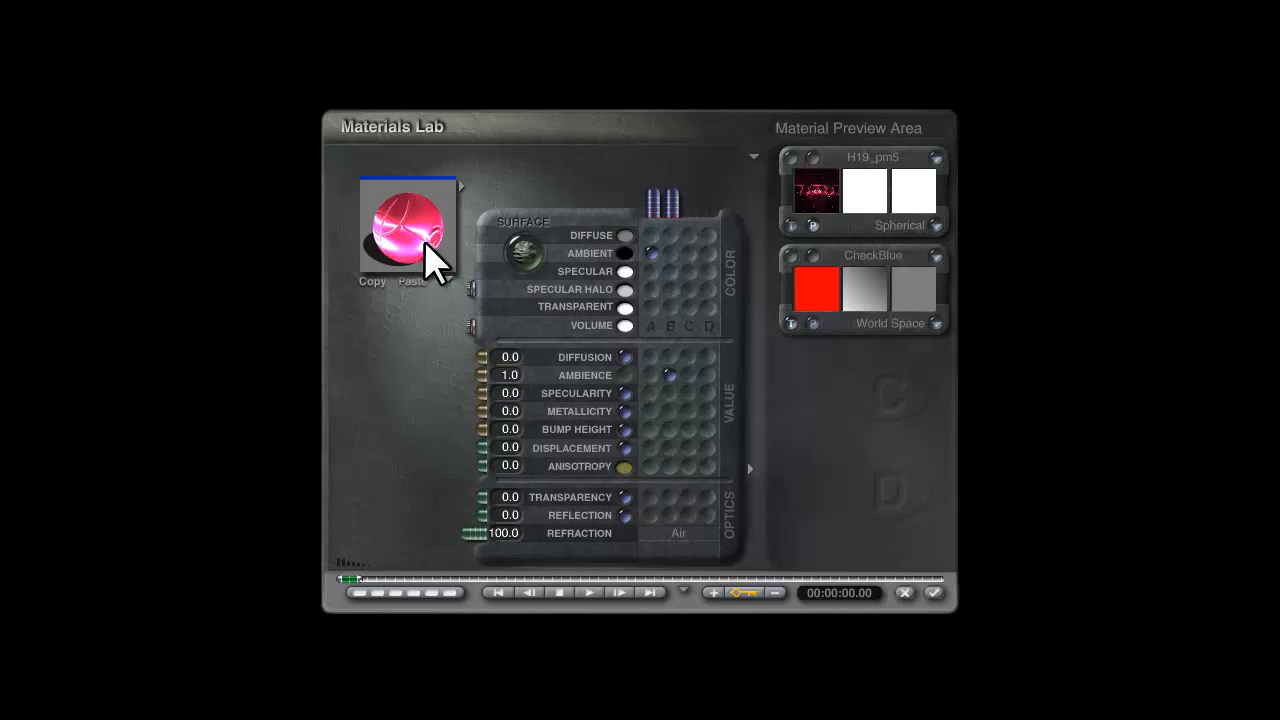
{"action": "mouse_move", "coordinate": [410, 242]}
{"action": "left_mouse_down"}
{"action": "mouse_move", "coordinate": [427, 229]}
{"action": "mouse_move", "coordinate": [405, 265]}
{"action": "left_mouse_up"}
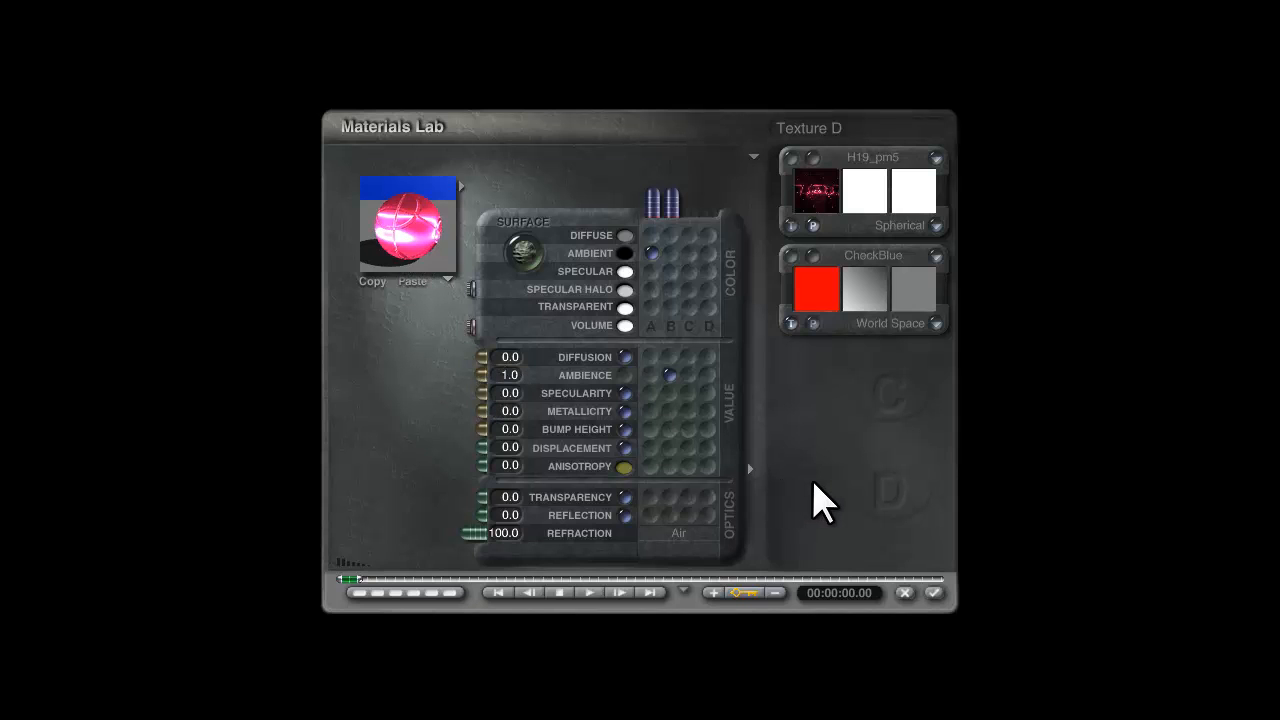
{"action": "left_click", "coordinate": [932, 592]}
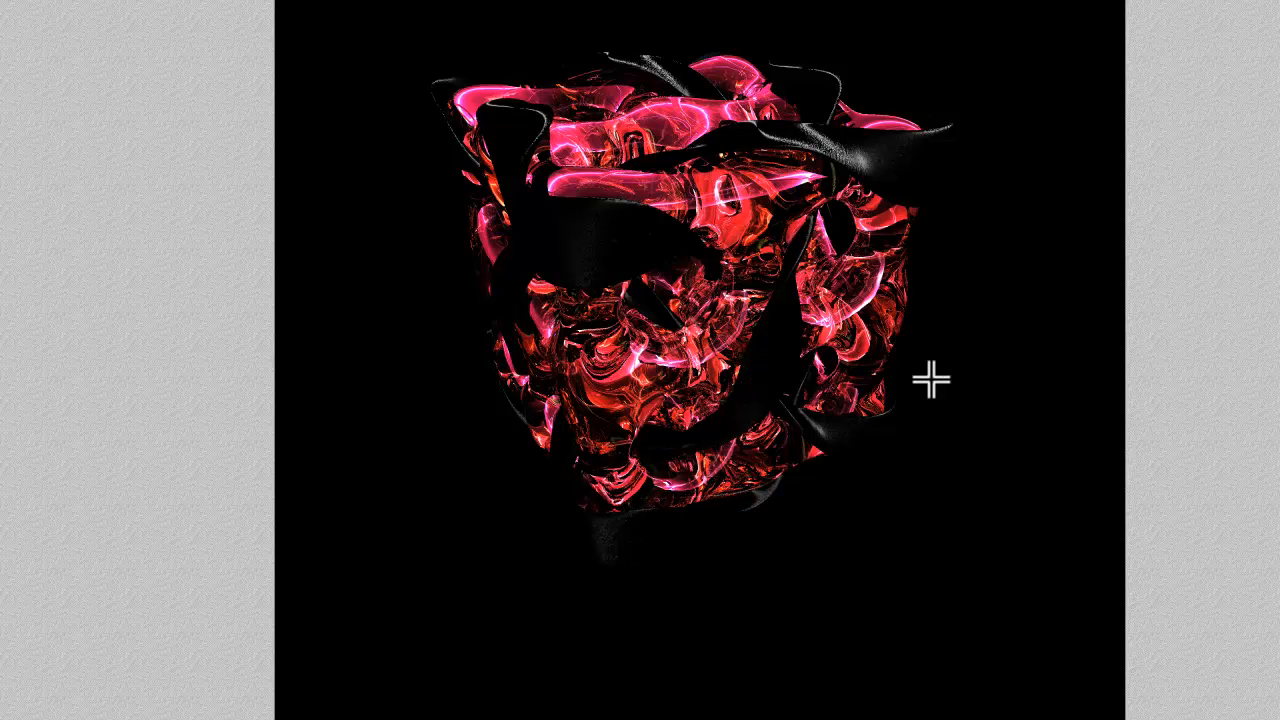
Step: Stop the render, set Plane 1 to Hidden in its object attributes, and render the scene
{"action": "key", "text": "Escape"}
{"action": "right_click", "coordinate": [1036, 289]}
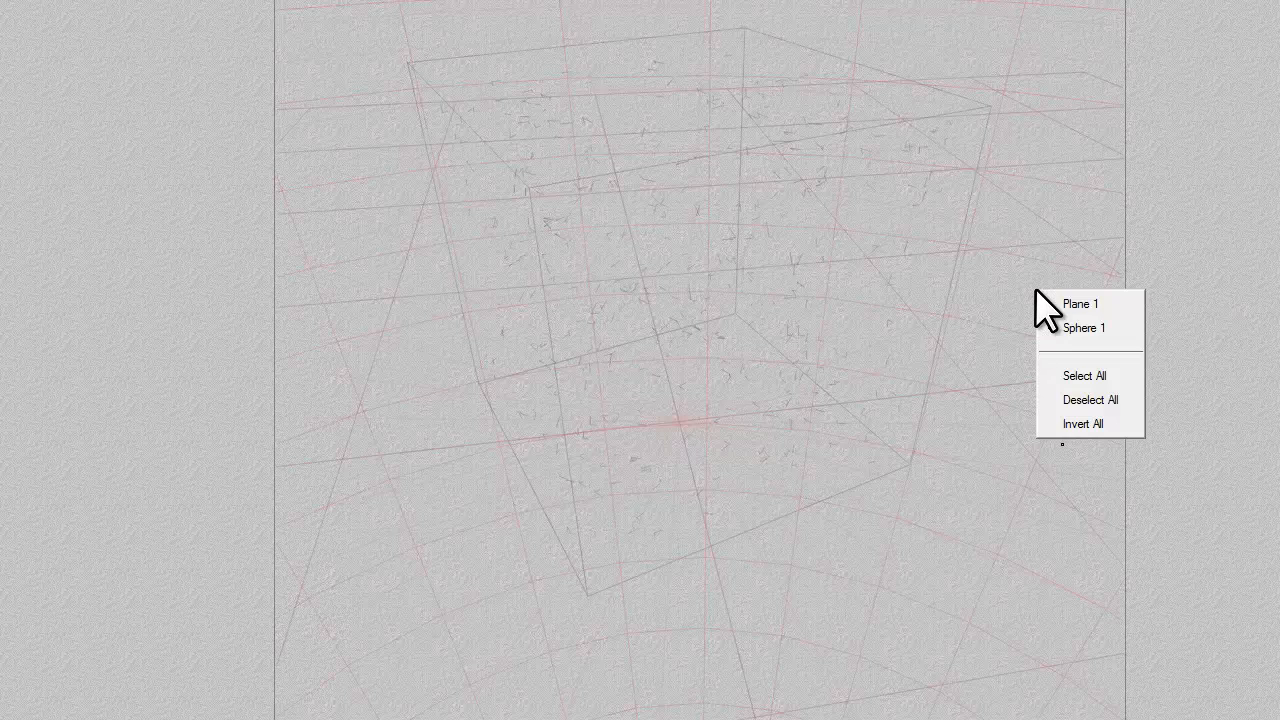
{"action": "left_click", "coordinate": [1063, 309]}
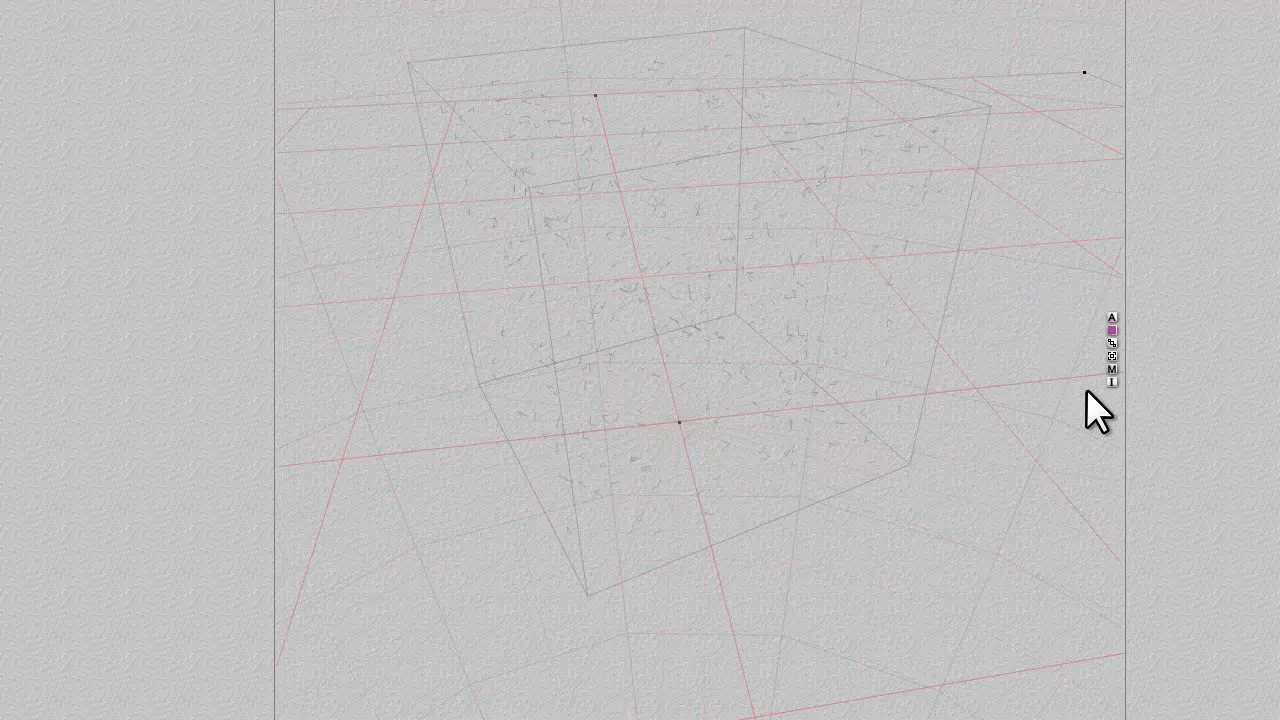
{"action": "left_click", "coordinate": [1112, 317]}
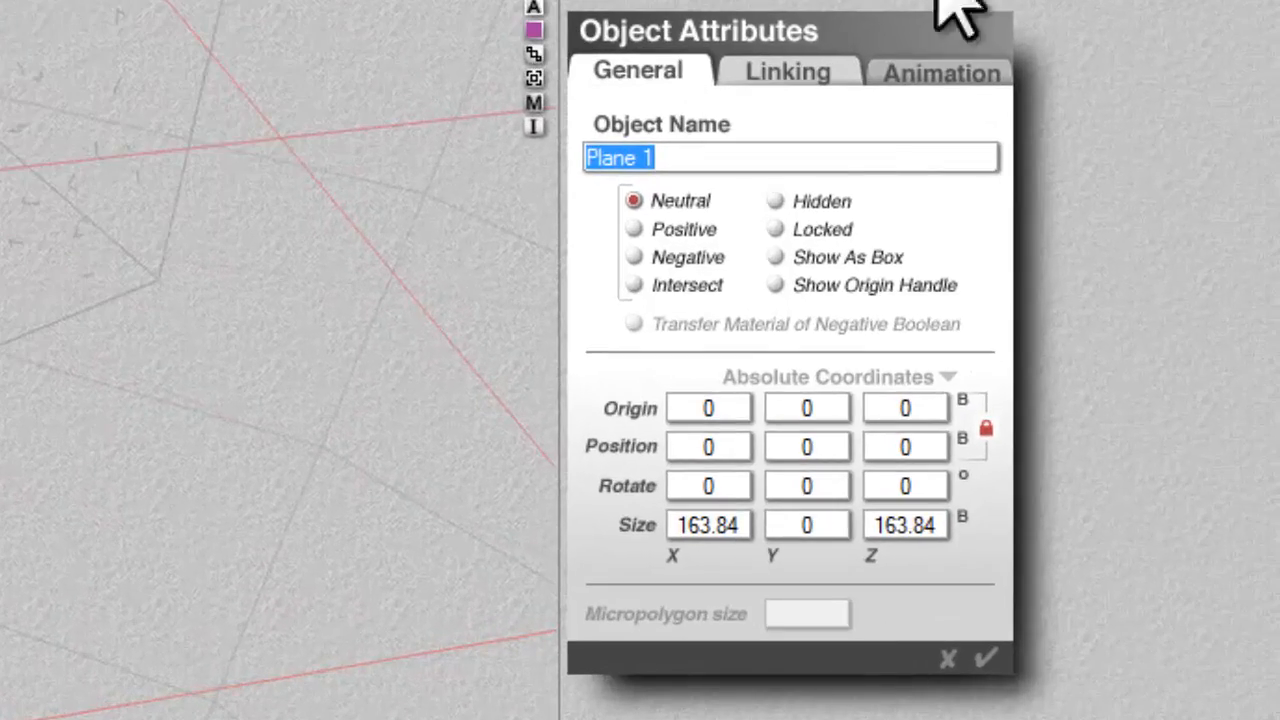
{"action": "left_click", "coordinate": [777, 201]}
{"action": "left_click", "coordinate": [985, 657]}
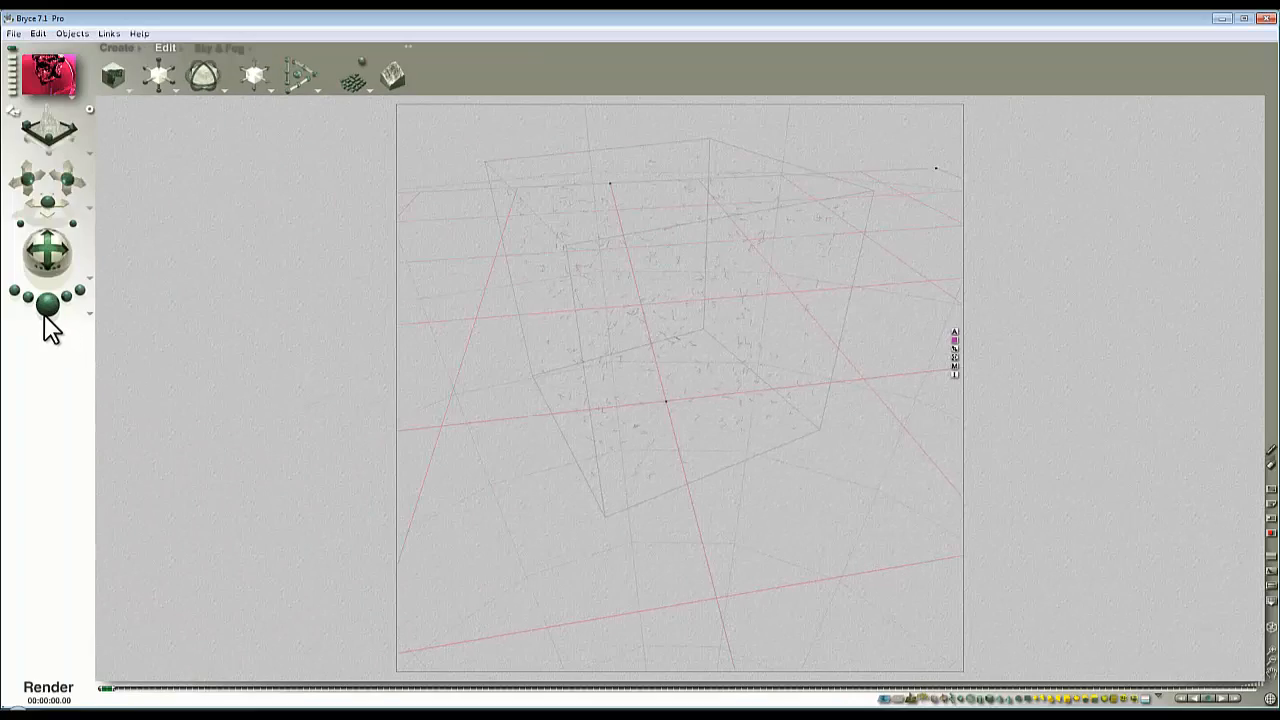
{"action": "left_click", "coordinate": [45, 312]}
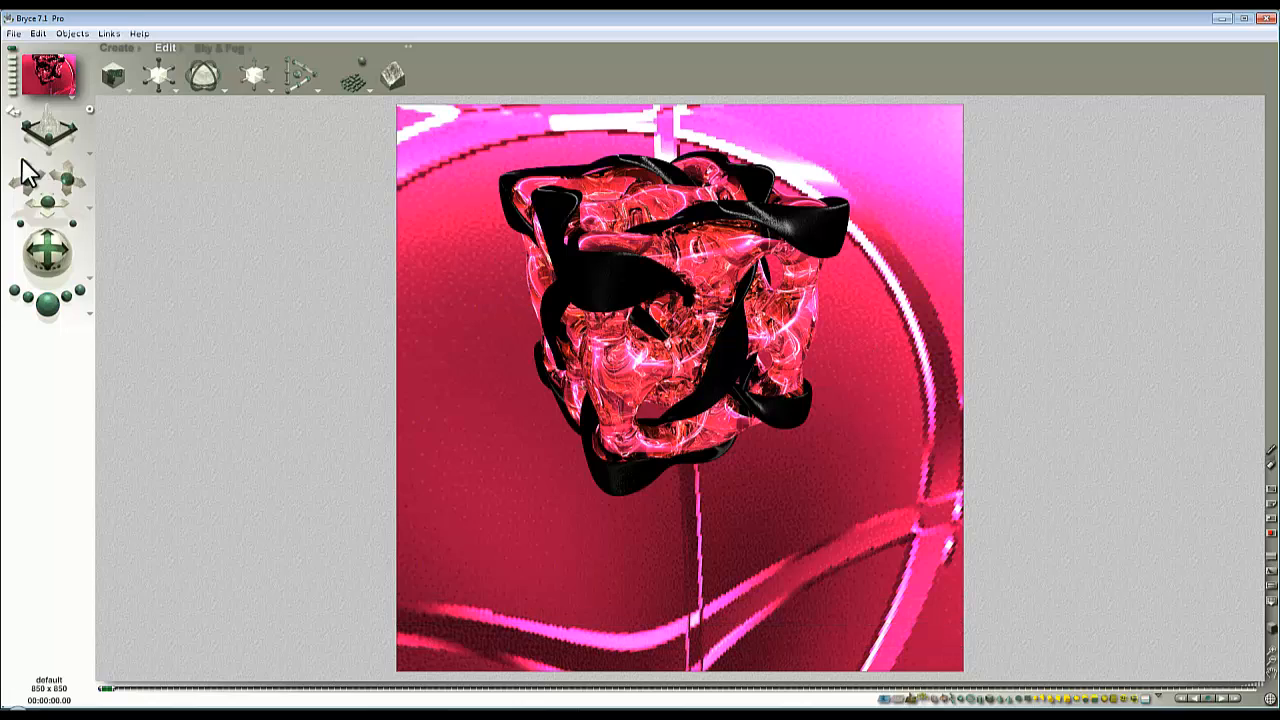
Step: Save the rendered scene as a Bryce 7 file named Part1
{"action": "left_click", "coordinate": [14, 33]}
{"action": "left_click", "coordinate": [40, 137]}
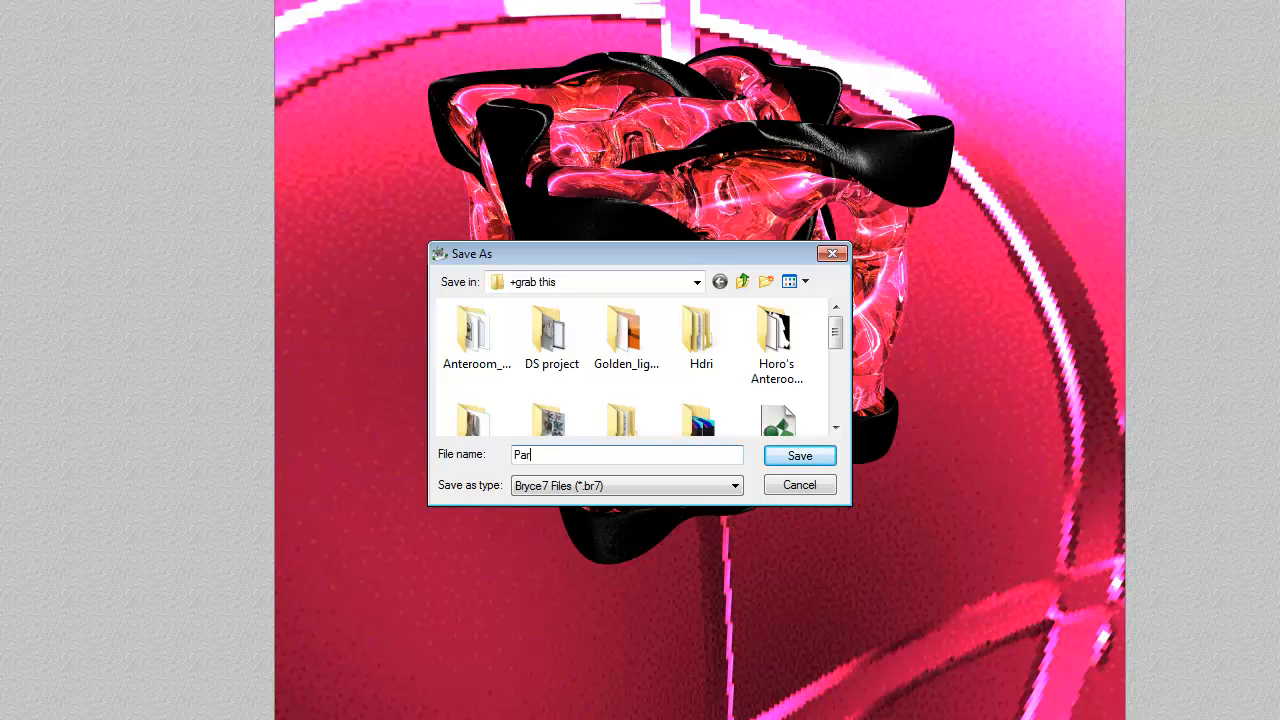
{"action": "key", "text": "Return"}
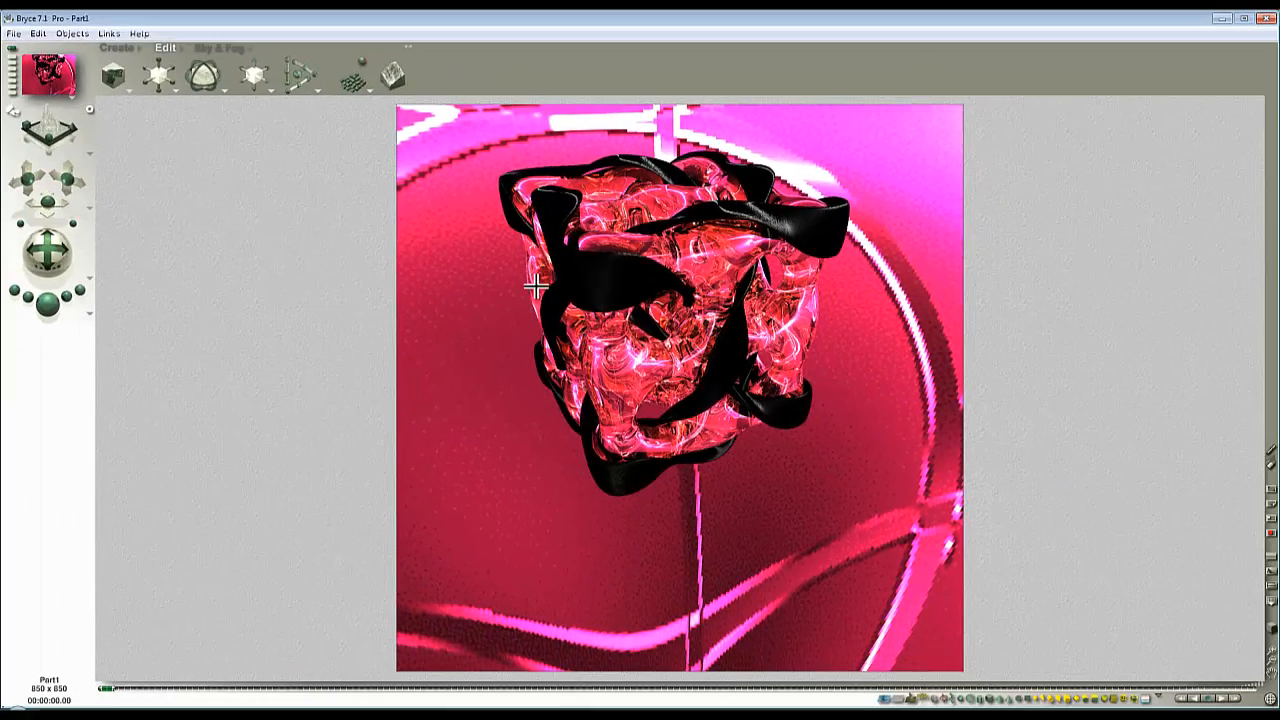
Step: Select the cube loop object in the wireframe view and render an object mask of it
{"action": "left_click", "coordinate": [442, 286]}
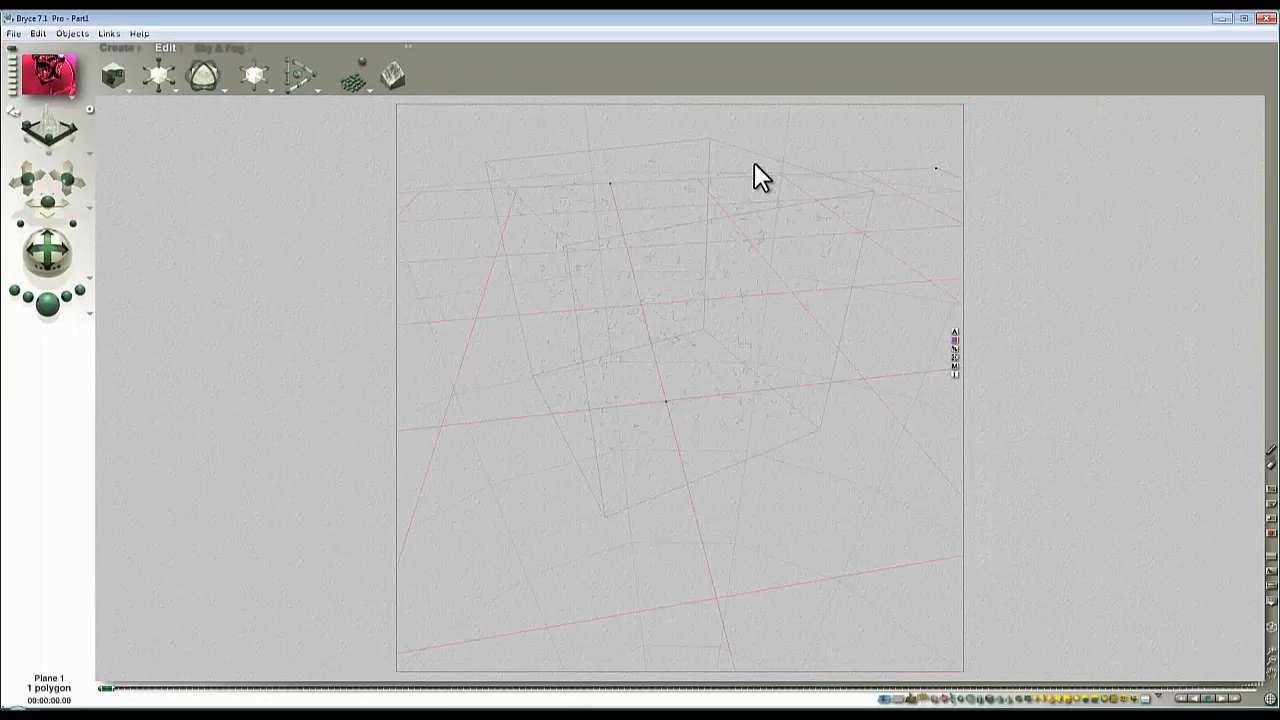
{"action": "left_click", "coordinate": [91, 314]}
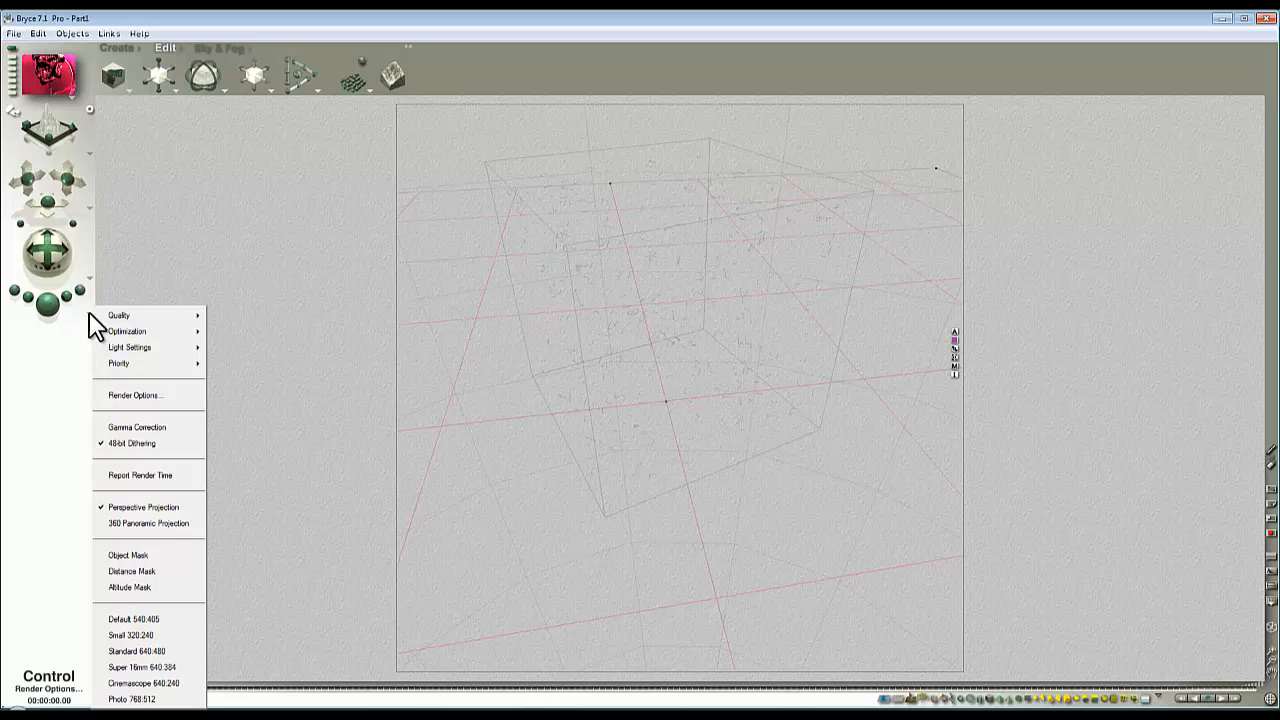
{"action": "left_click", "coordinate": [706, 152]}
{"action": "left_click", "coordinate": [706, 152], "text": "ctrl"}
{"action": "left_click", "coordinate": [730, 161]}
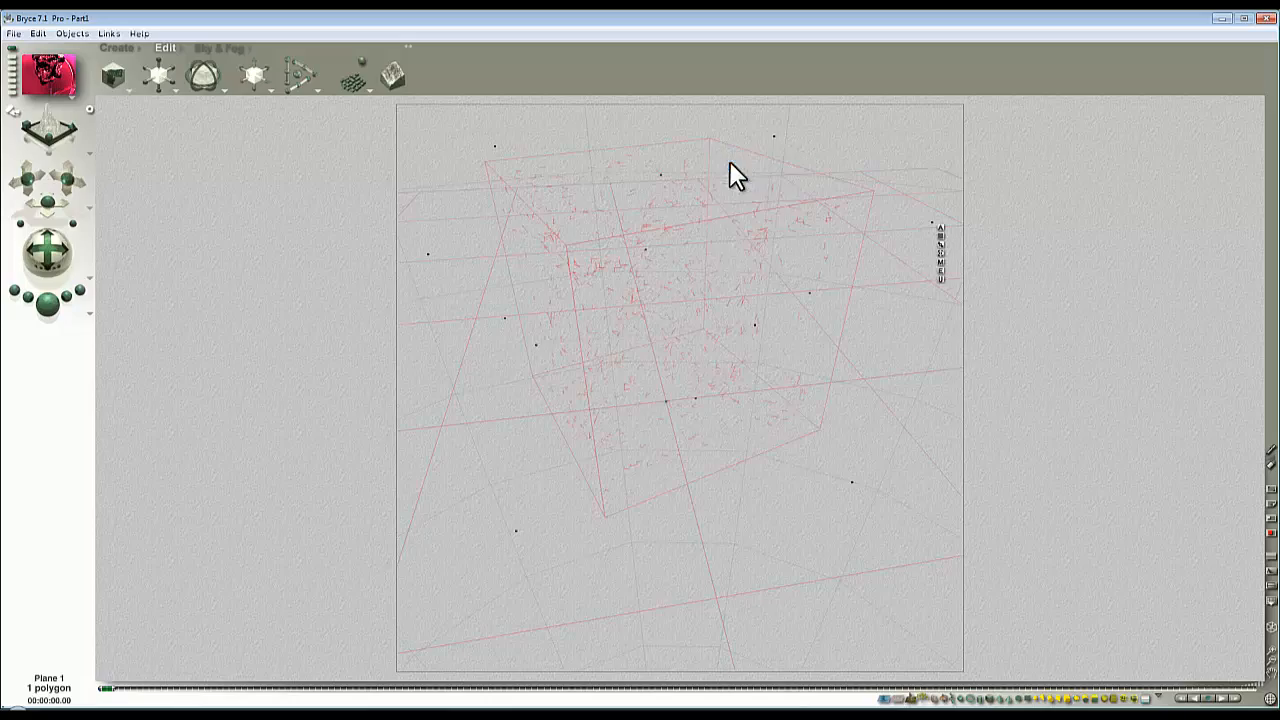
{"action": "left_click", "coordinate": [91, 314]}
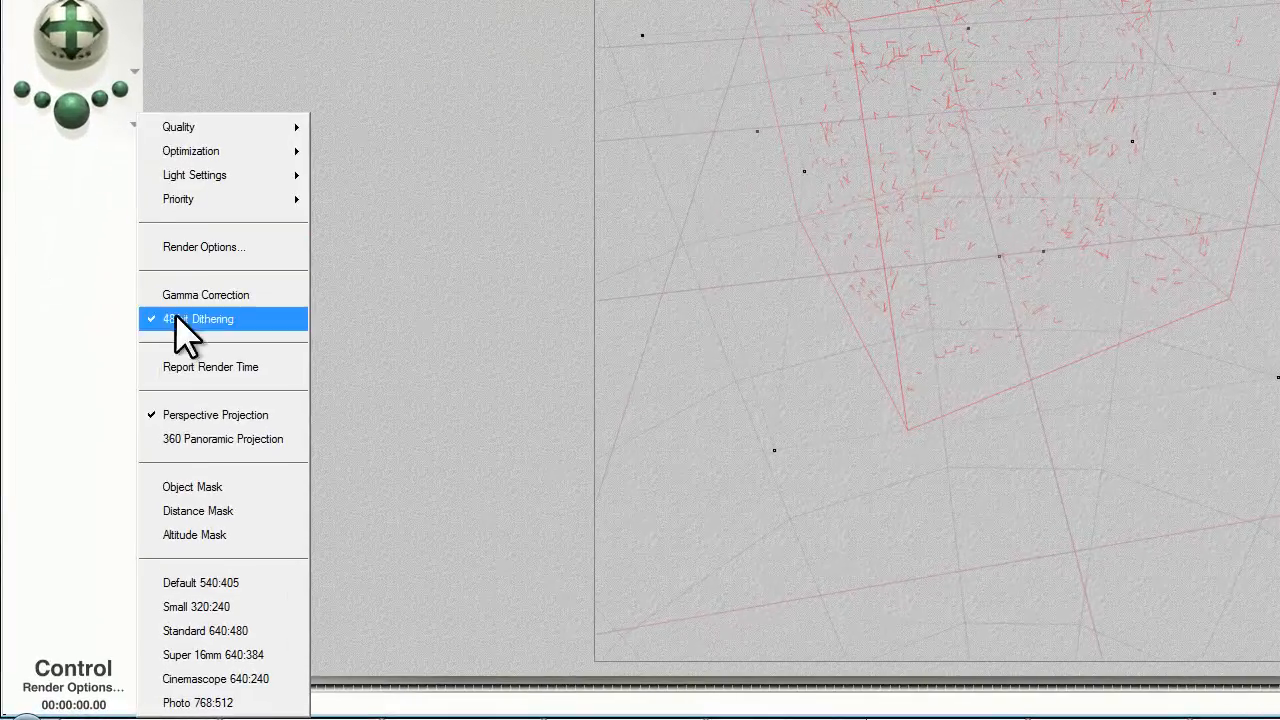
{"action": "left_click", "coordinate": [176, 493]}
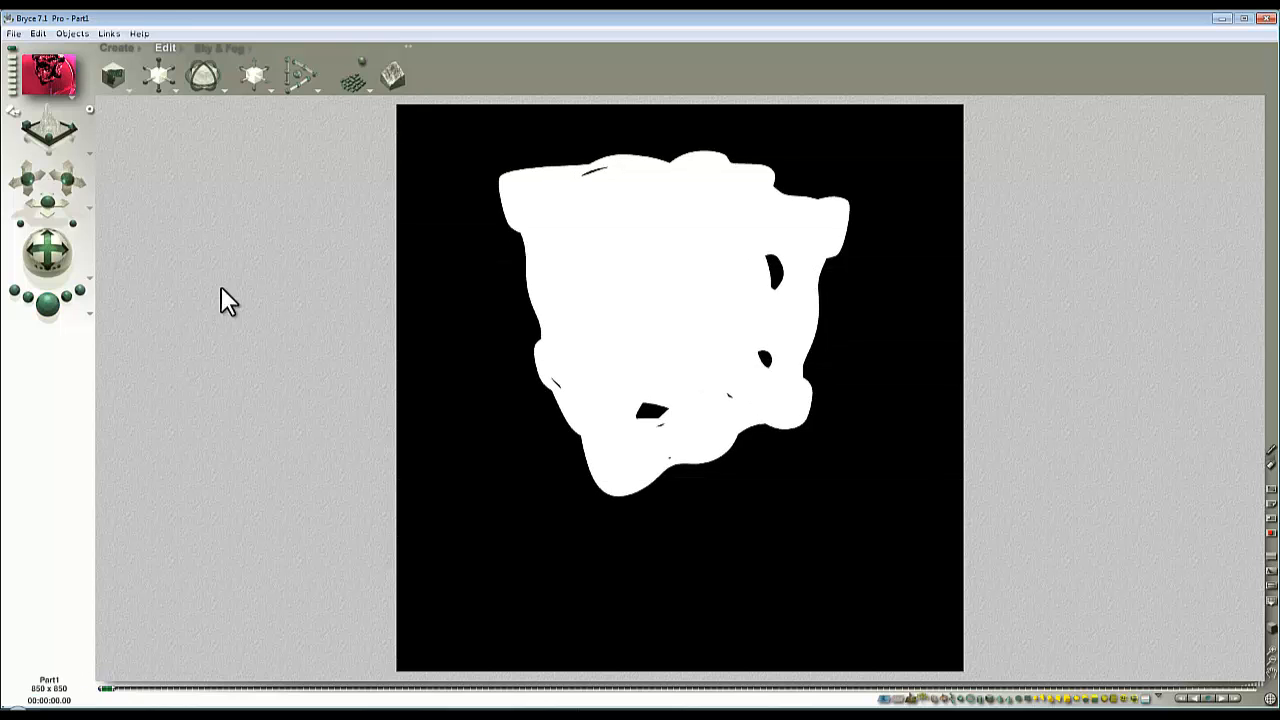
Step: Save the scene with the mask render as Part2.br7
{"action": "left_click", "coordinate": [14, 33]}
{"action": "left_click", "coordinate": [50, 172]}
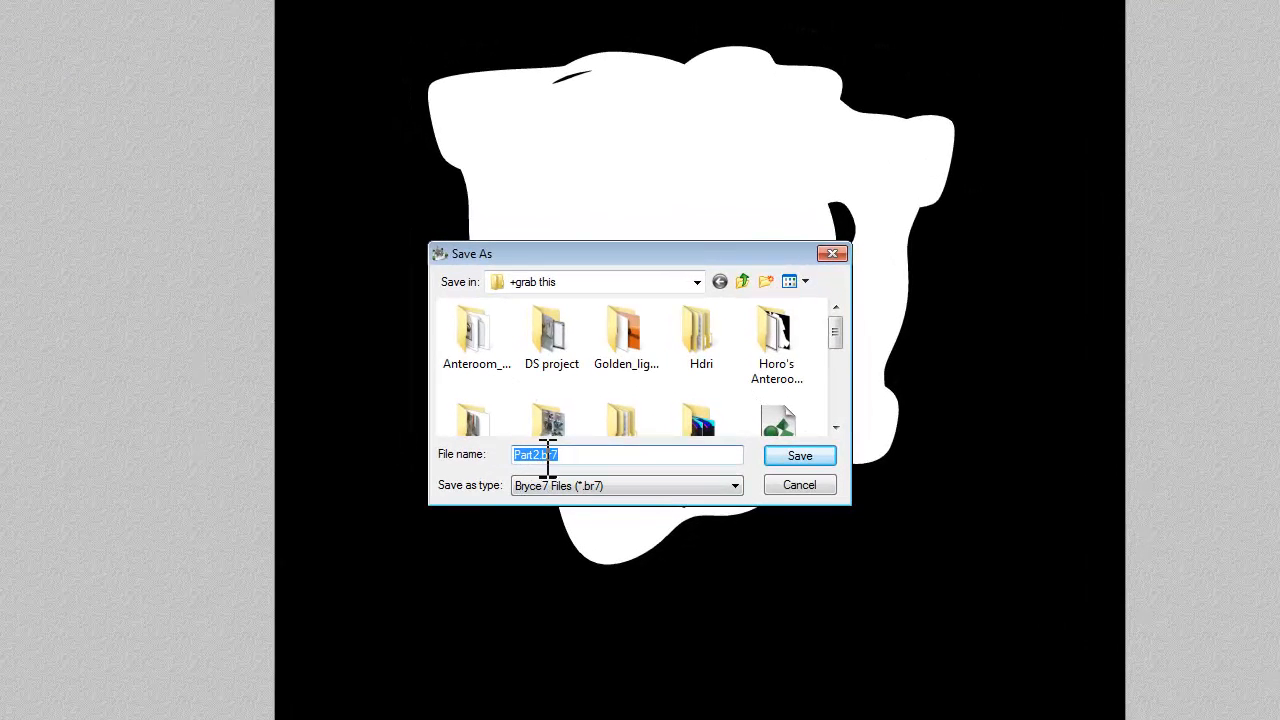
{"action": "left_click", "coordinate": [797, 458]}
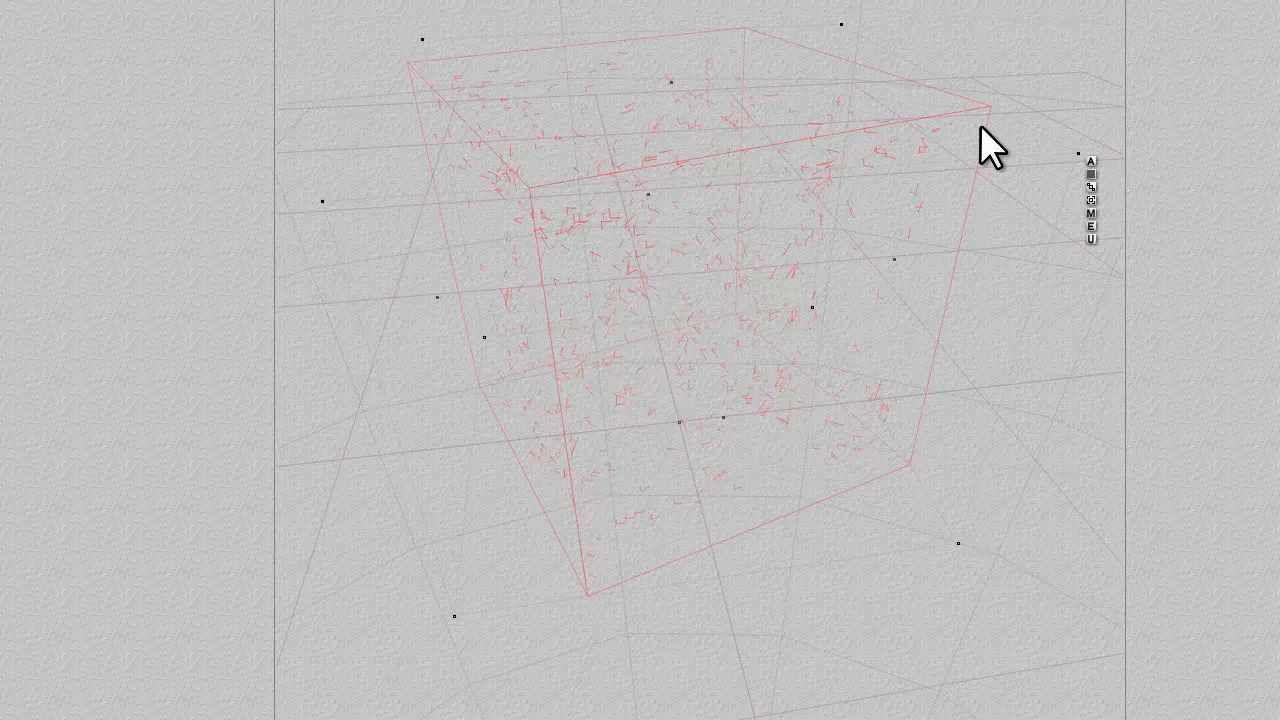
Step: Add the sphere's glowing image-mapped CheckBlue material to the @7 category of the material library
{"action": "right_click", "coordinate": [957, 40]}
{"action": "left_click", "coordinate": [1003, 55]}
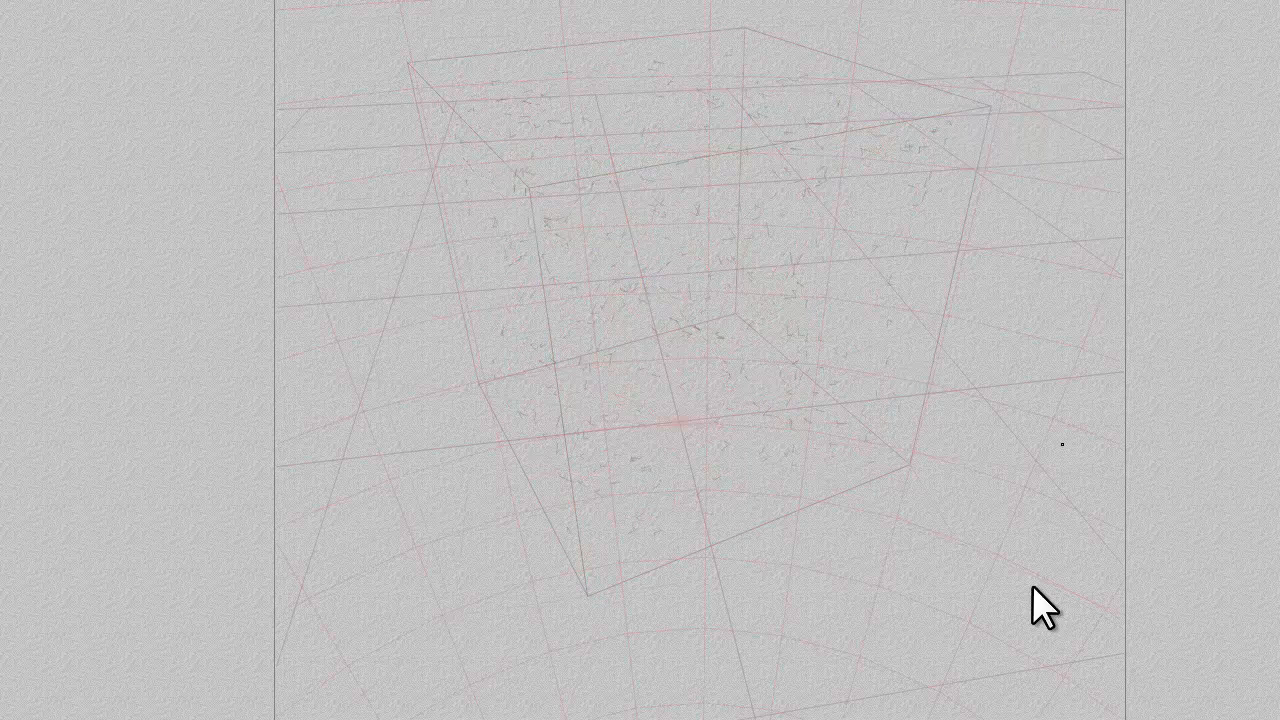
{"action": "left_click", "coordinate": [1062, 444]}
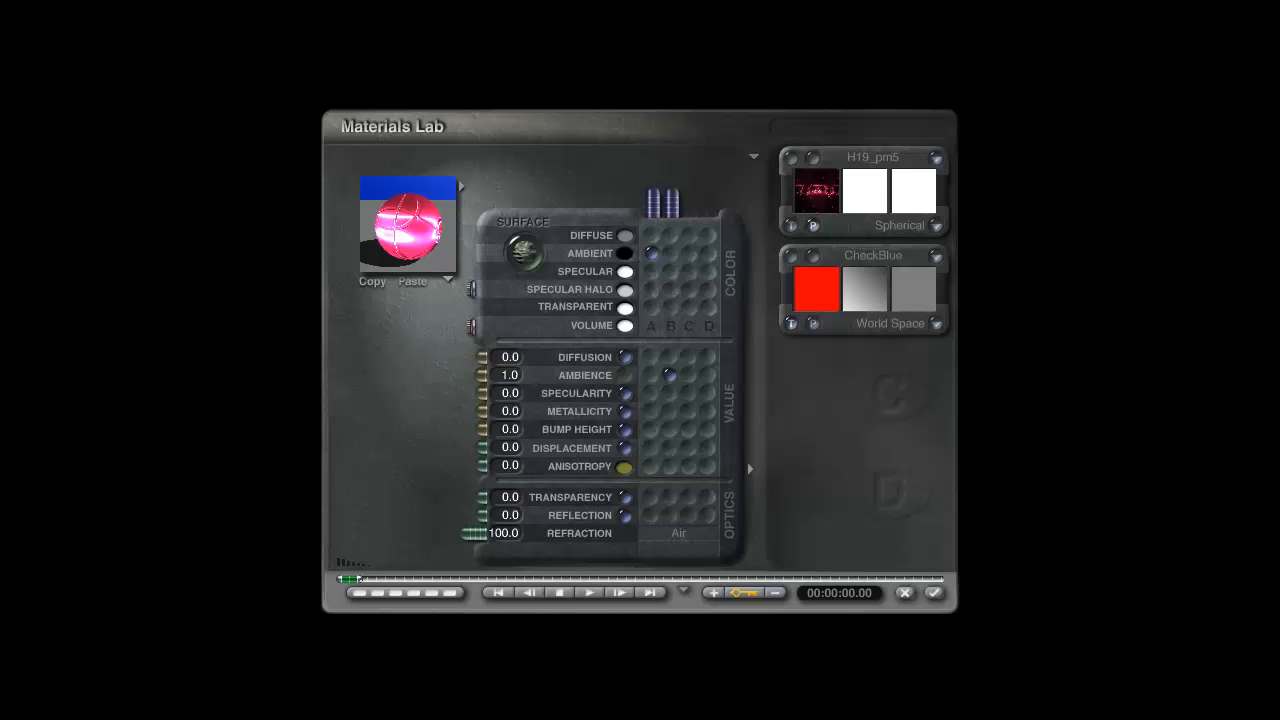
{"action": "left_click", "coordinate": [466, 204]}
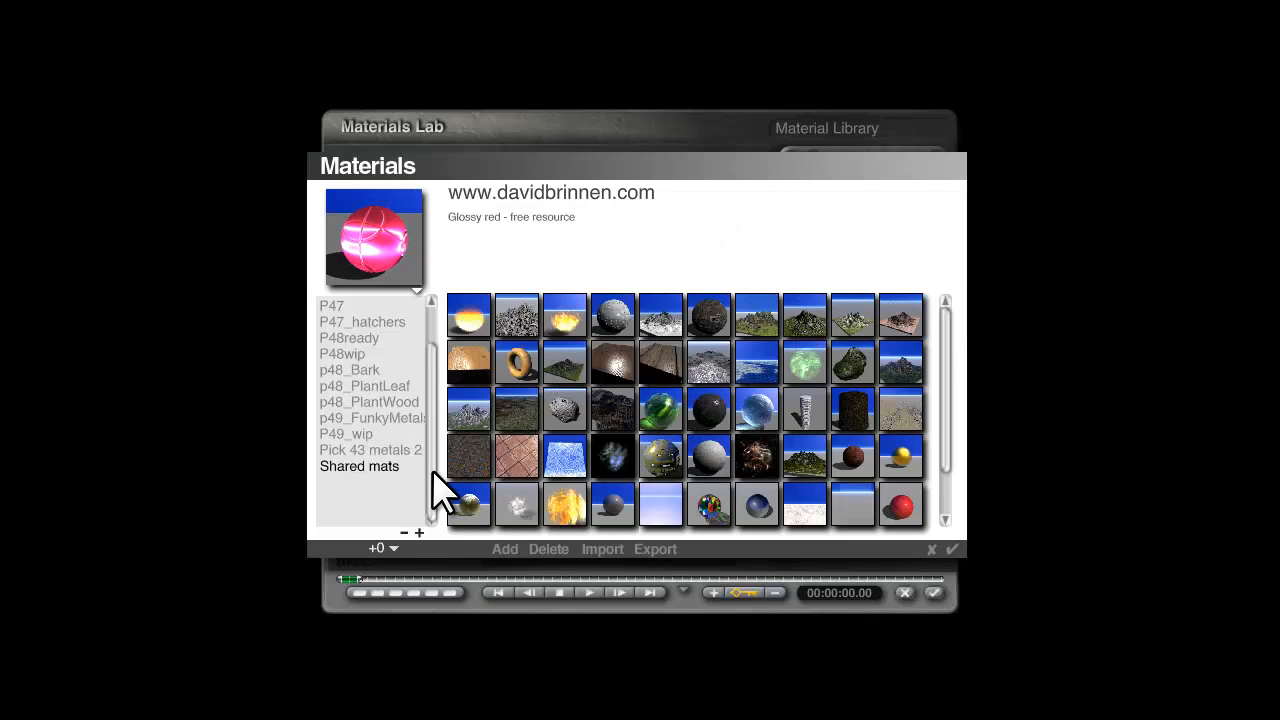
{"action": "scroll", "coordinate": [434, 357], "scroll_direction": "up", "scroll_amount": 4}
{"action": "left_click", "coordinate": [336, 307]}
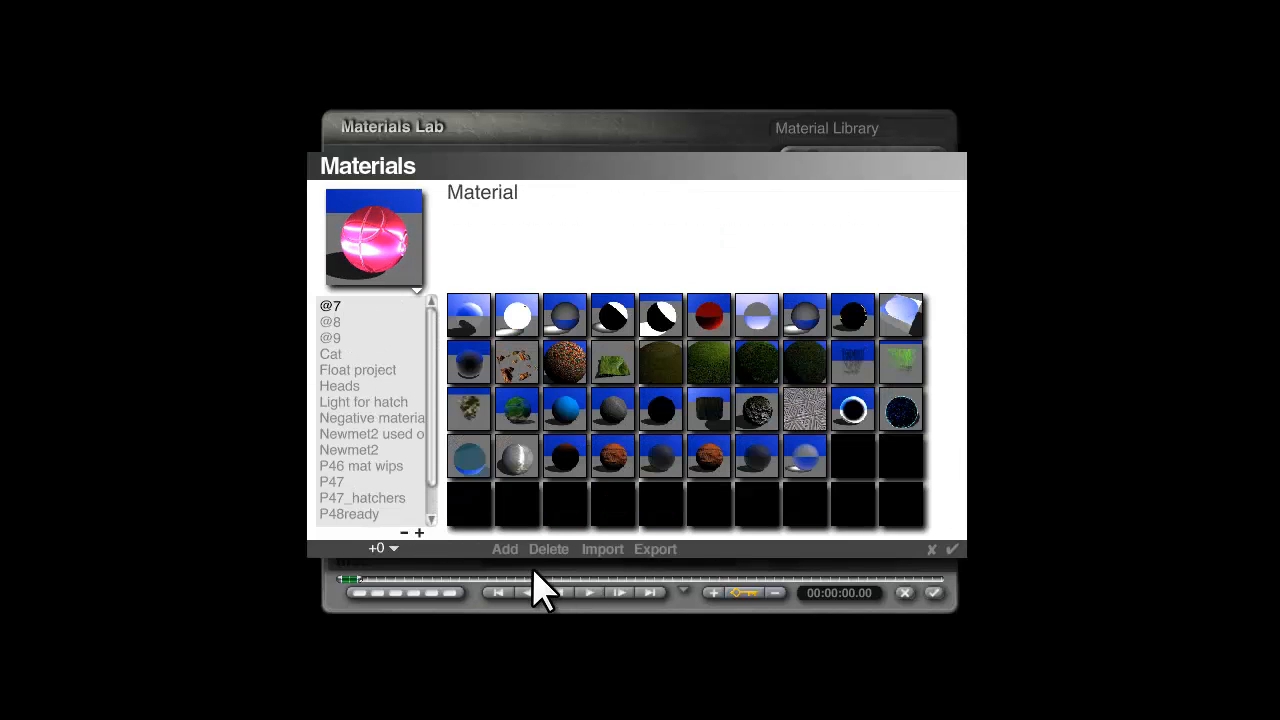
{"action": "left_click", "coordinate": [507, 550]}
{"action": "left_click", "coordinate": [790, 432]}
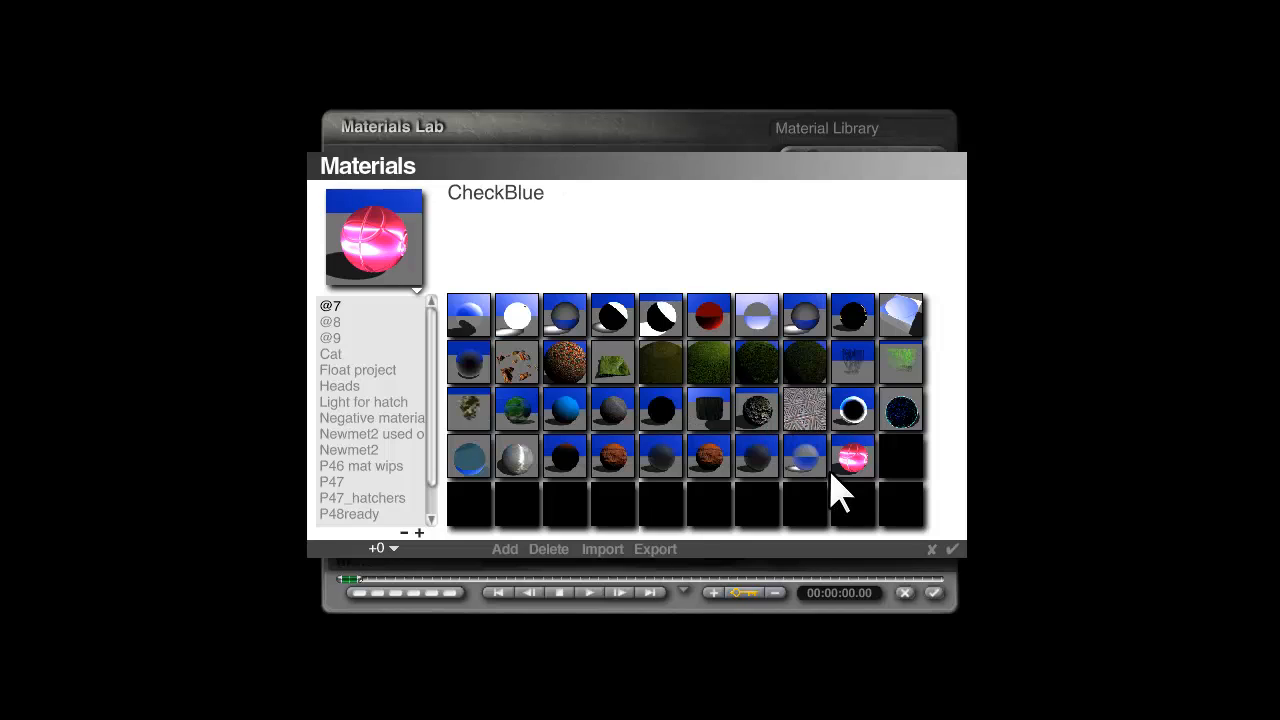
{"action": "left_click", "coordinate": [952, 549]}
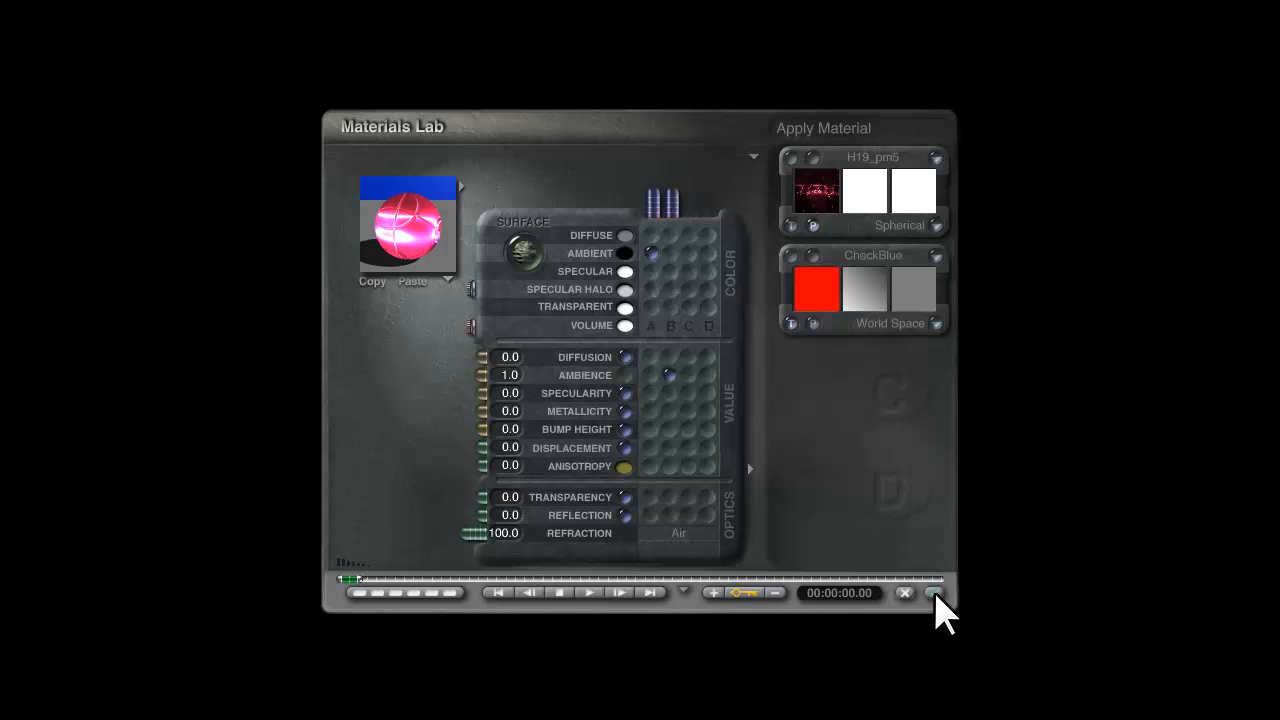
{"action": "left_click", "coordinate": [935, 593]}
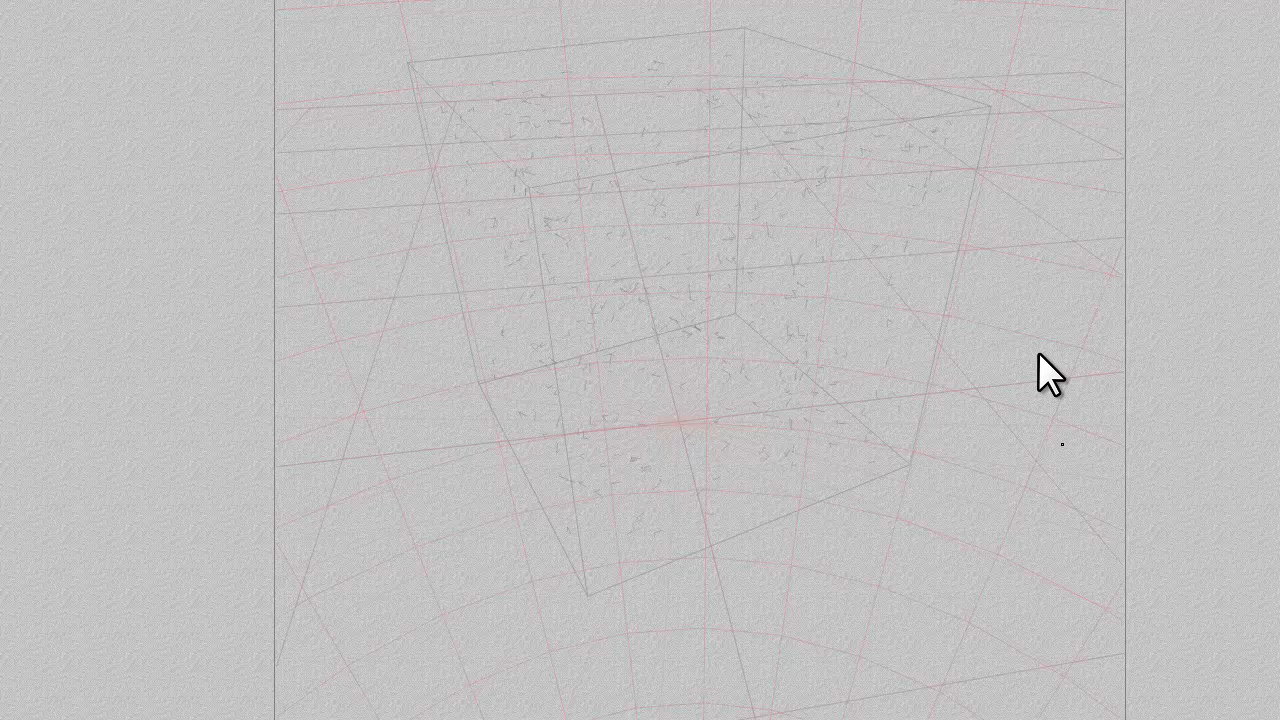
Step: Delete the surrounding sphere and turn off the Hidden attribute of Plane 1
{"action": "right_click", "coordinate": [1019, 276]}
{"action": "left_click", "coordinate": [1057, 288]}
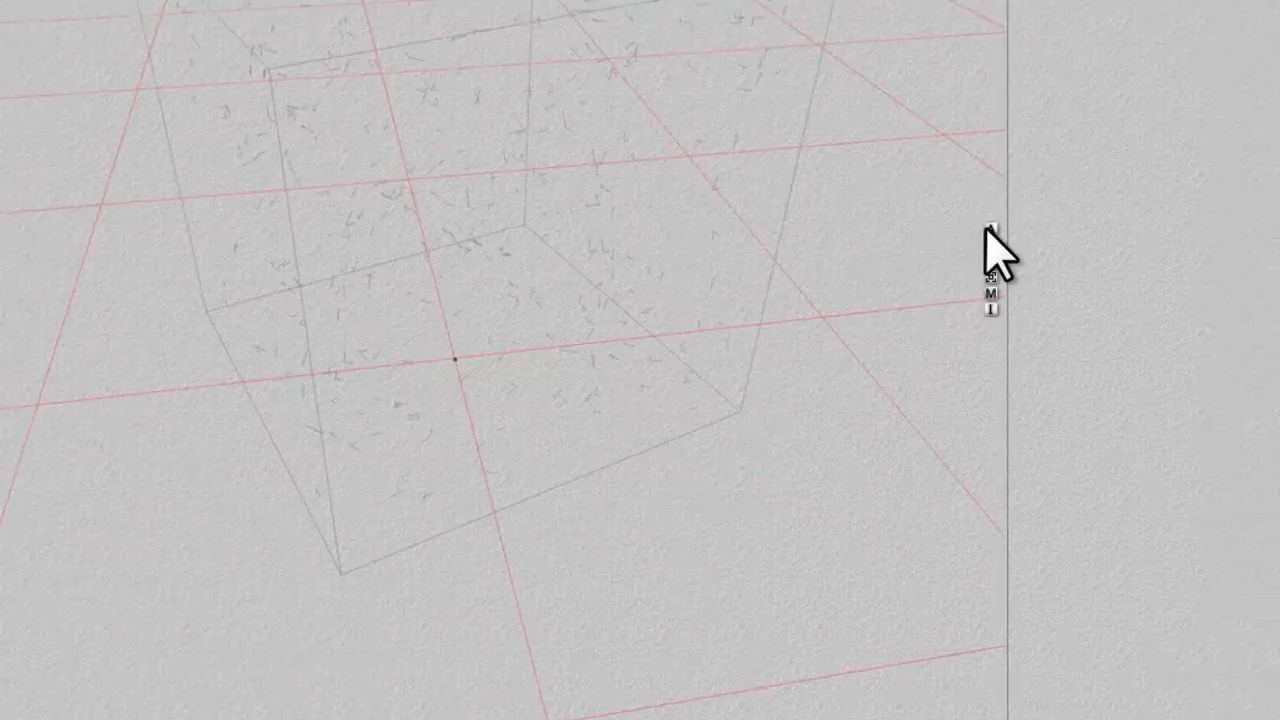
{"action": "left_click", "coordinate": [1111, 317]}
{"action": "left_click", "coordinate": [1023, 276]}
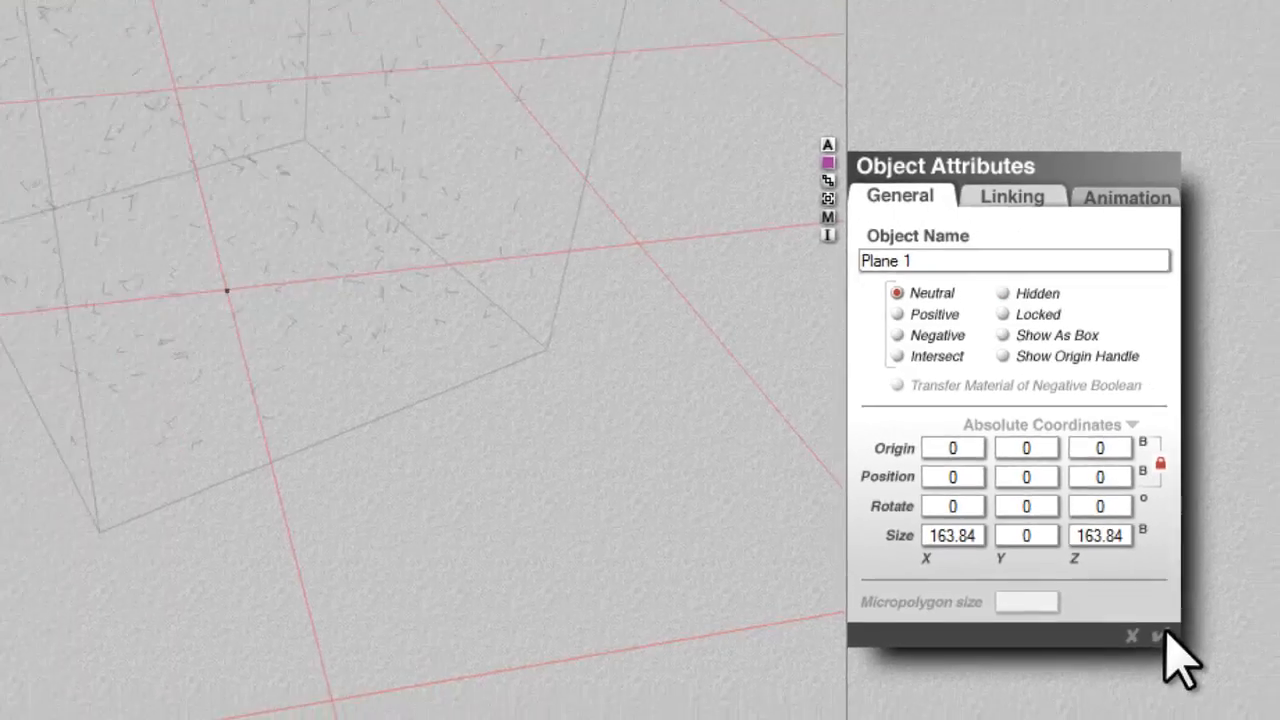
{"action": "left_click", "coordinate": [1200, 661]}
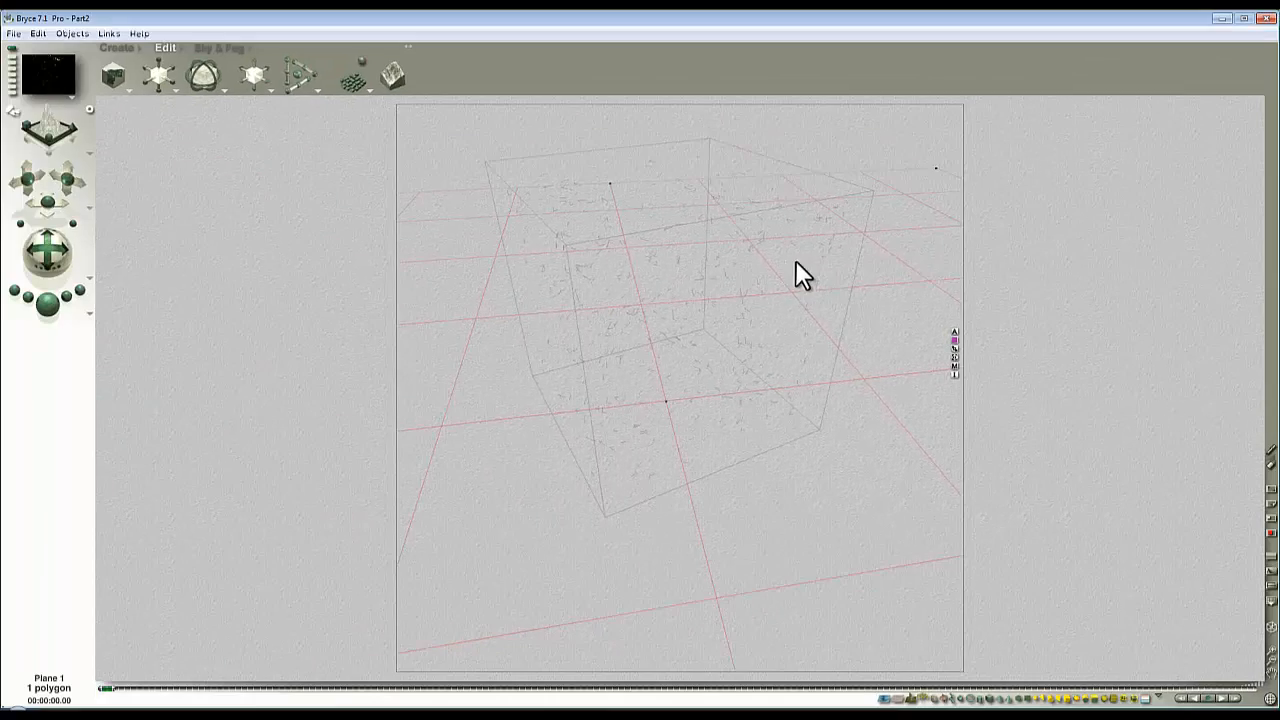
Step: Apply the glowing pink CheckBlue material from the library's @7 category to PortedCubeLoop2_green
{"action": "right_click", "coordinate": [772, 251]}
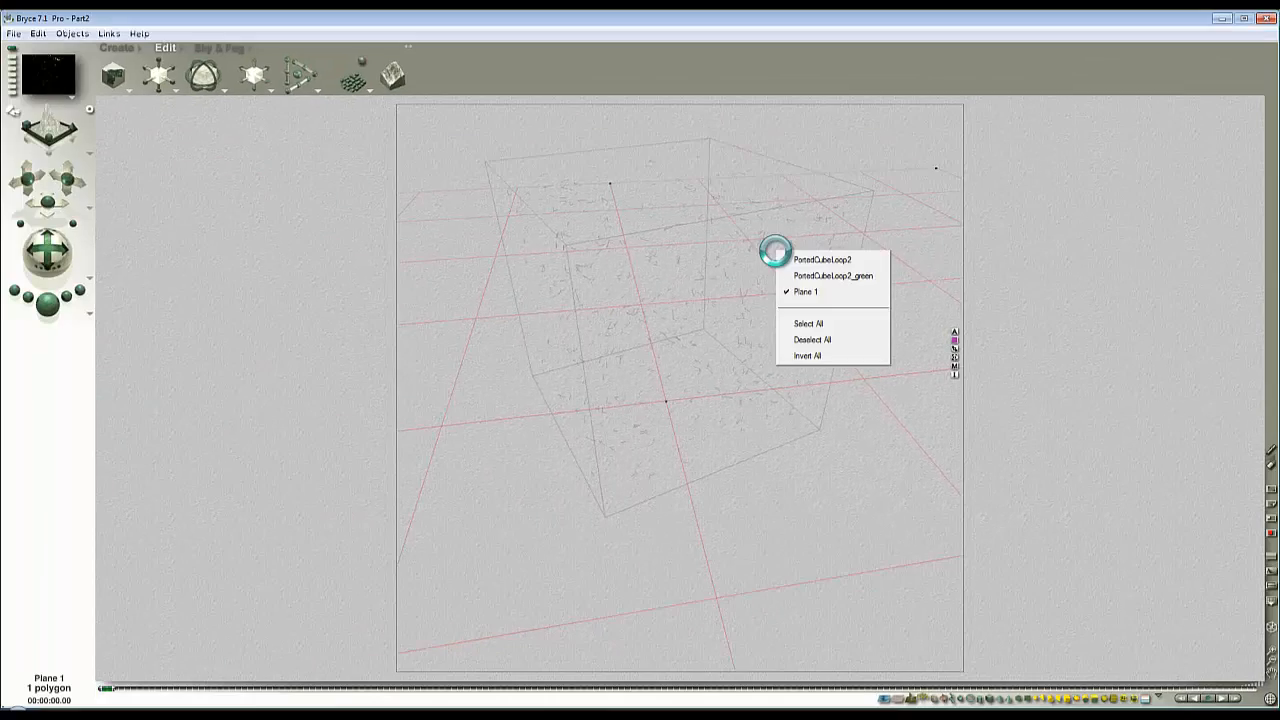
{"action": "left_click", "coordinate": [810, 272]}
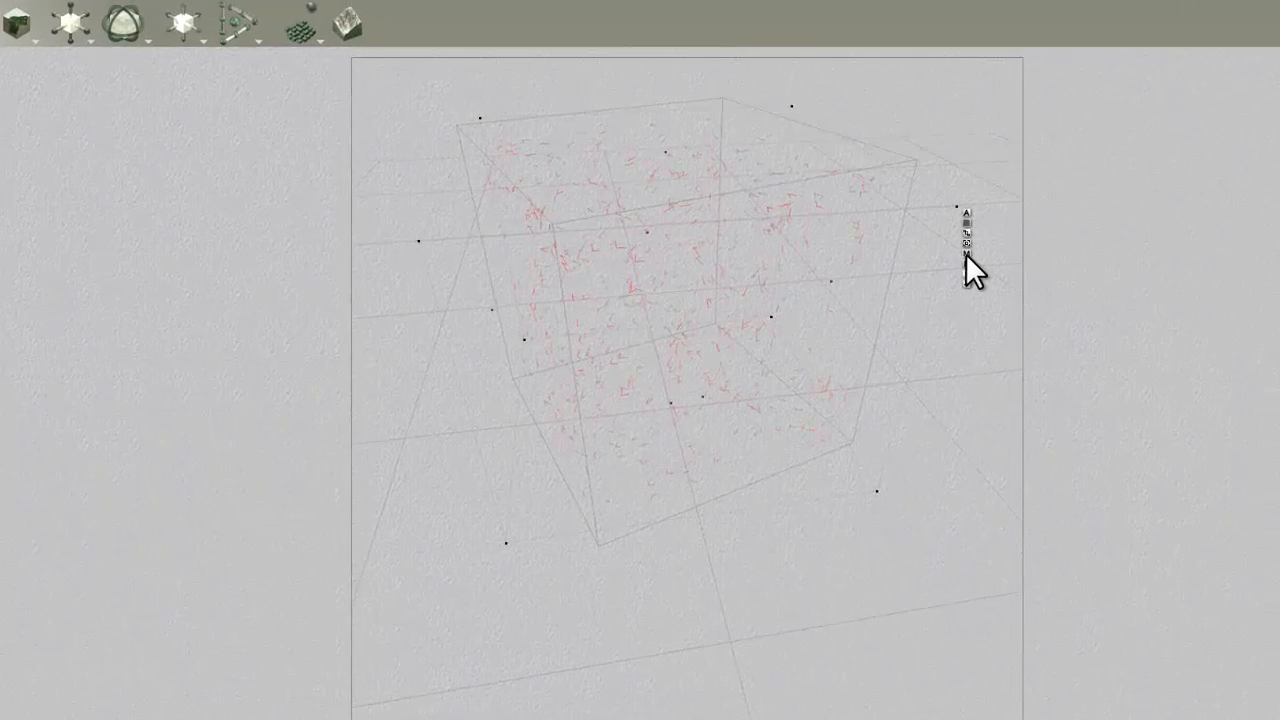
{"action": "left_click", "coordinate": [915, 270]}
{"action": "left_click", "coordinate": [521, 245]}
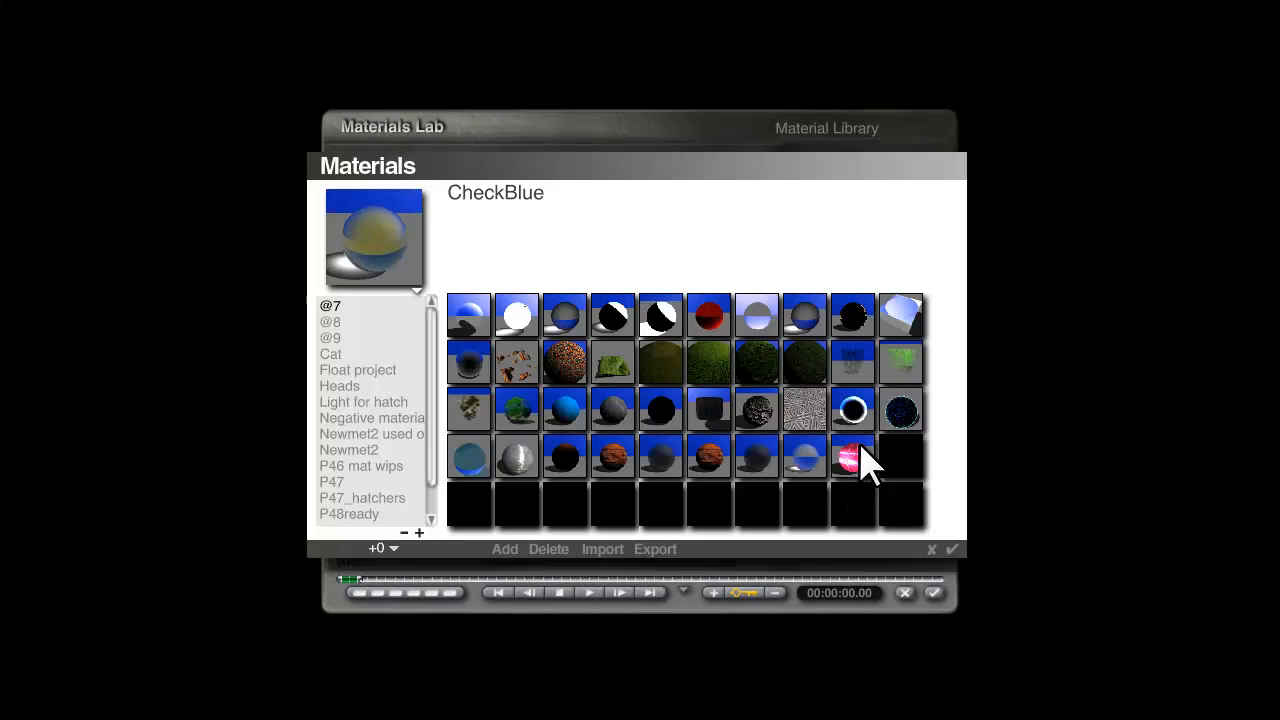
{"action": "left_click", "coordinate": [860, 457]}
{"action": "left_click", "coordinate": [953, 550]}
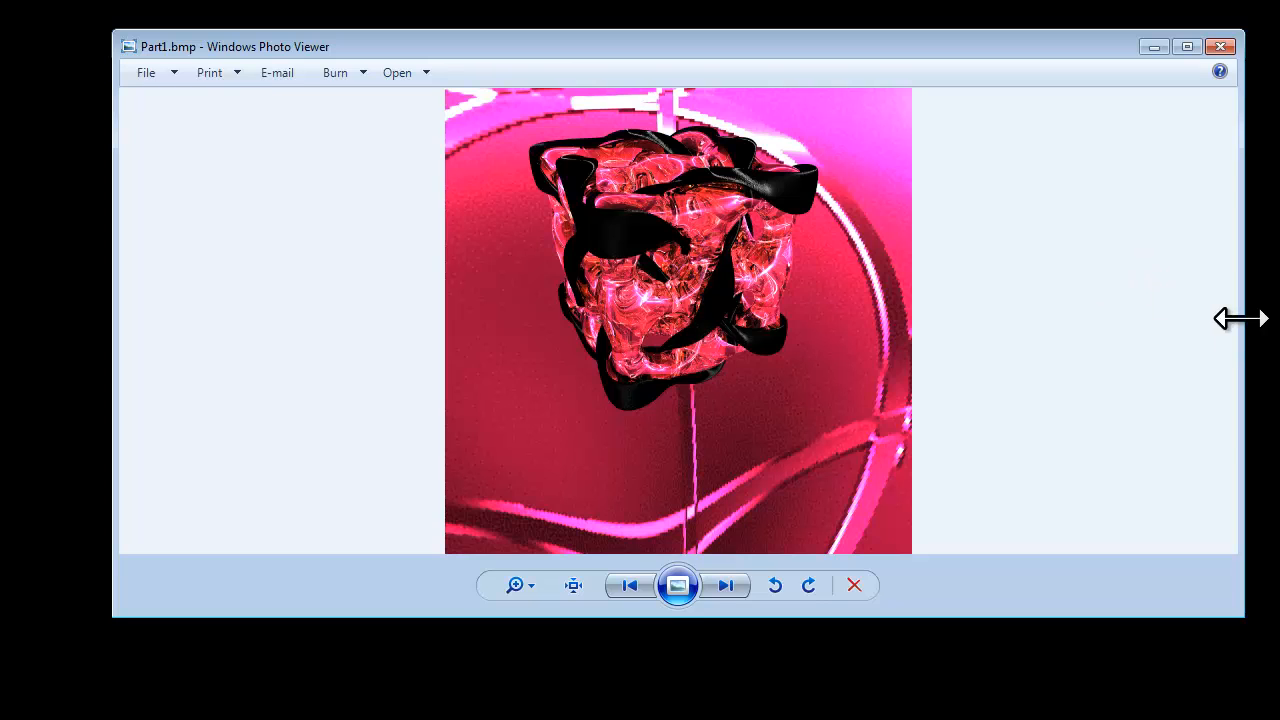
Step: Open the Part1.bmp render in Paint Shop Pro and read the glass colour's RGB values with the Dropper
{"action": "left_click_drag", "start_coordinate": [729, 53], "coordinate": [742, 52]}
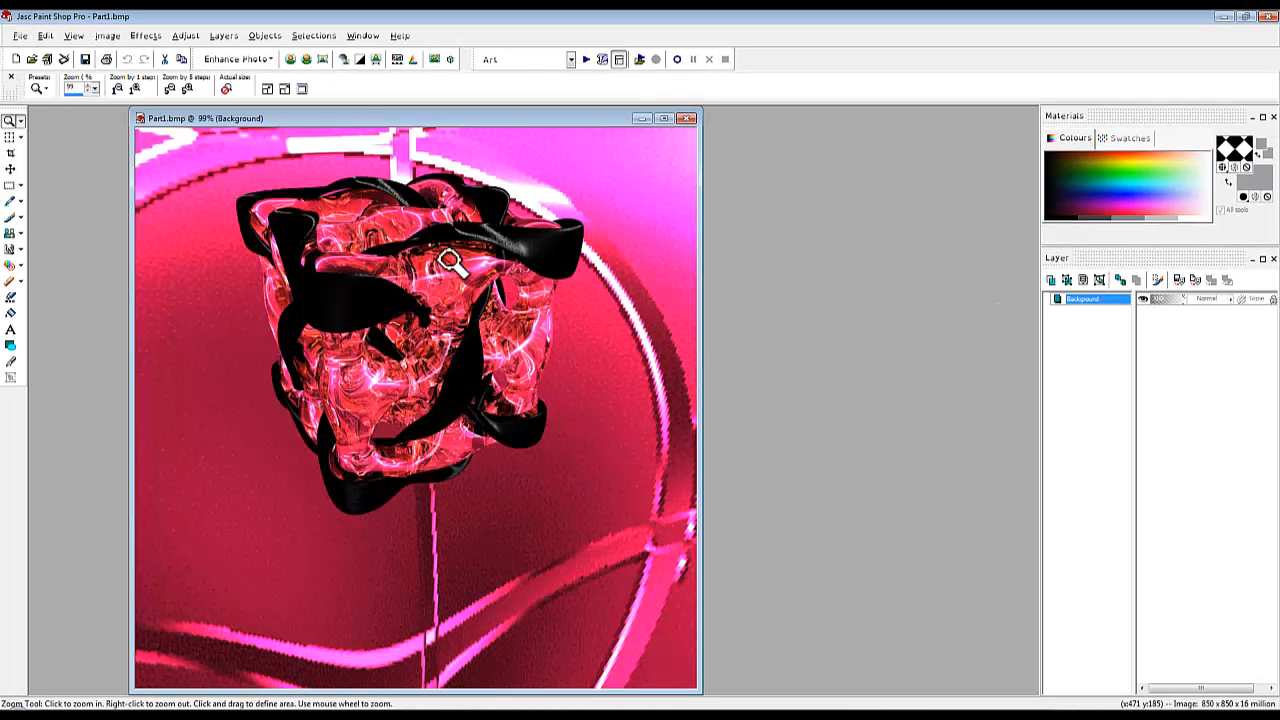
{"action": "left_click", "coordinate": [12, 203]}
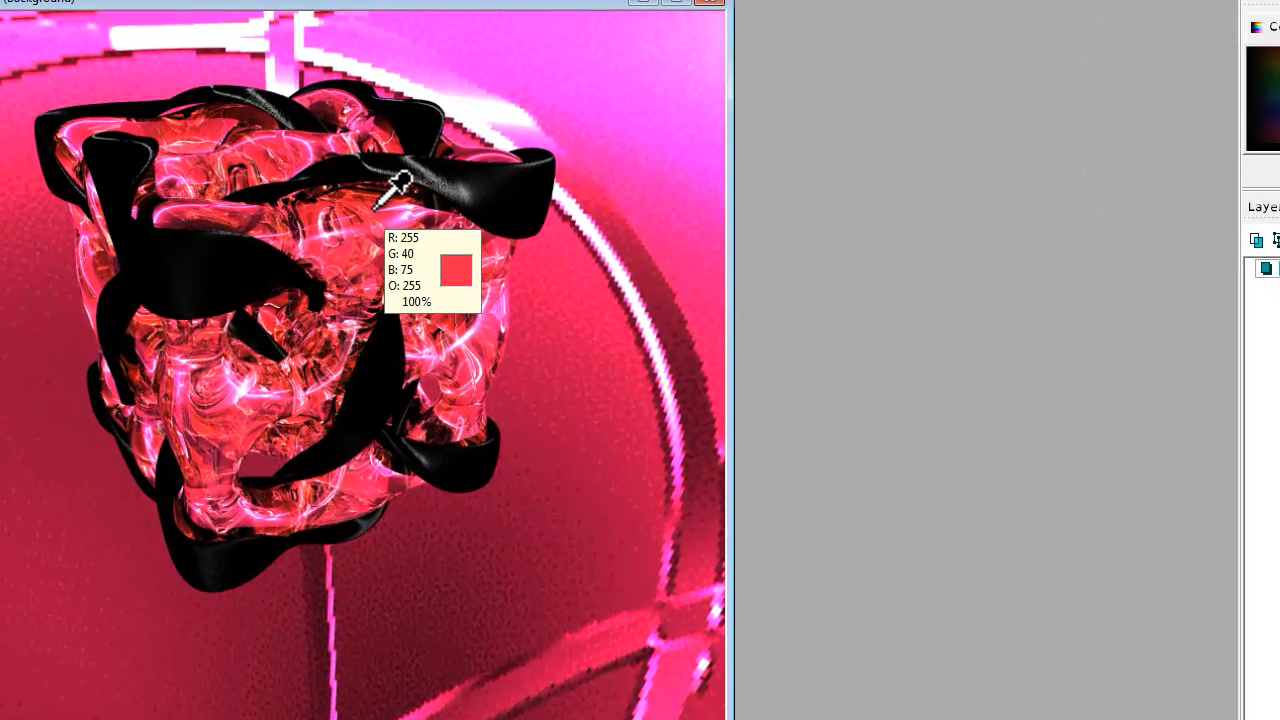
{"action": "left_click", "coordinate": [710, 3]}
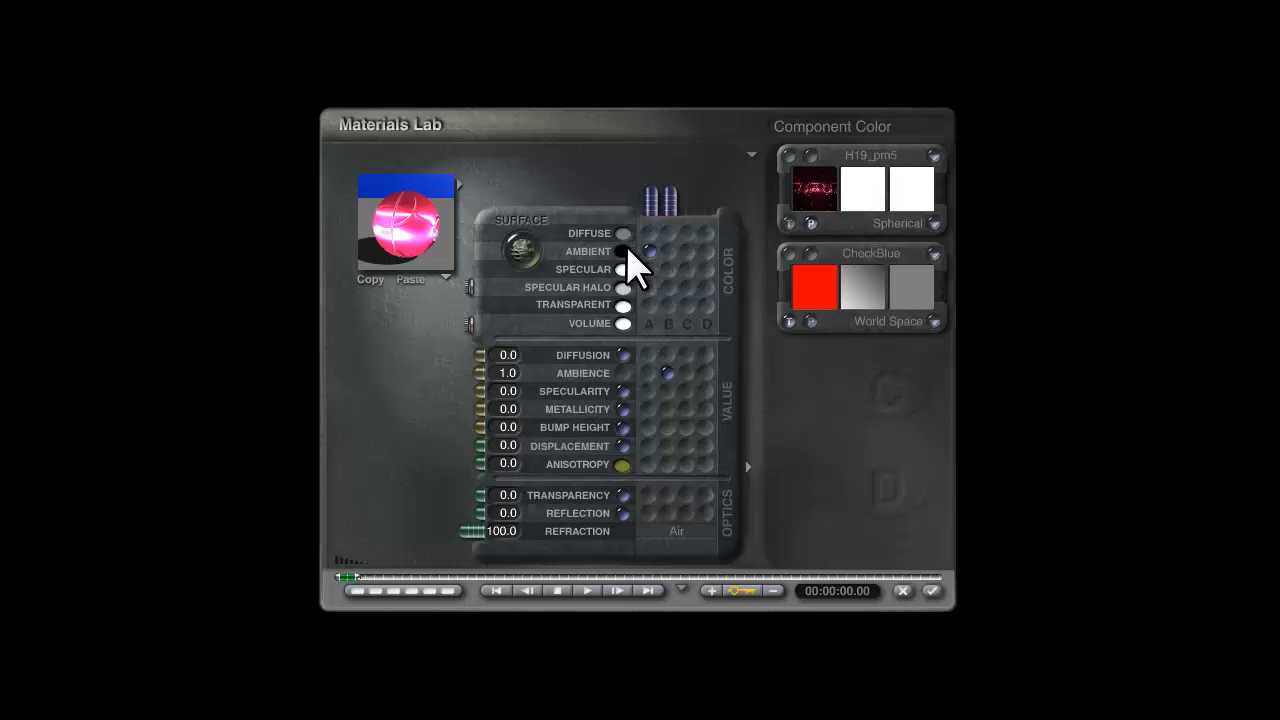
Step: In Bryce, unlink the picture texture from PortedCubeLoop2_green's ambient colour and set that colour to RGB 255, 40, 75
{"action": "left_click", "coordinate": [623, 251]}
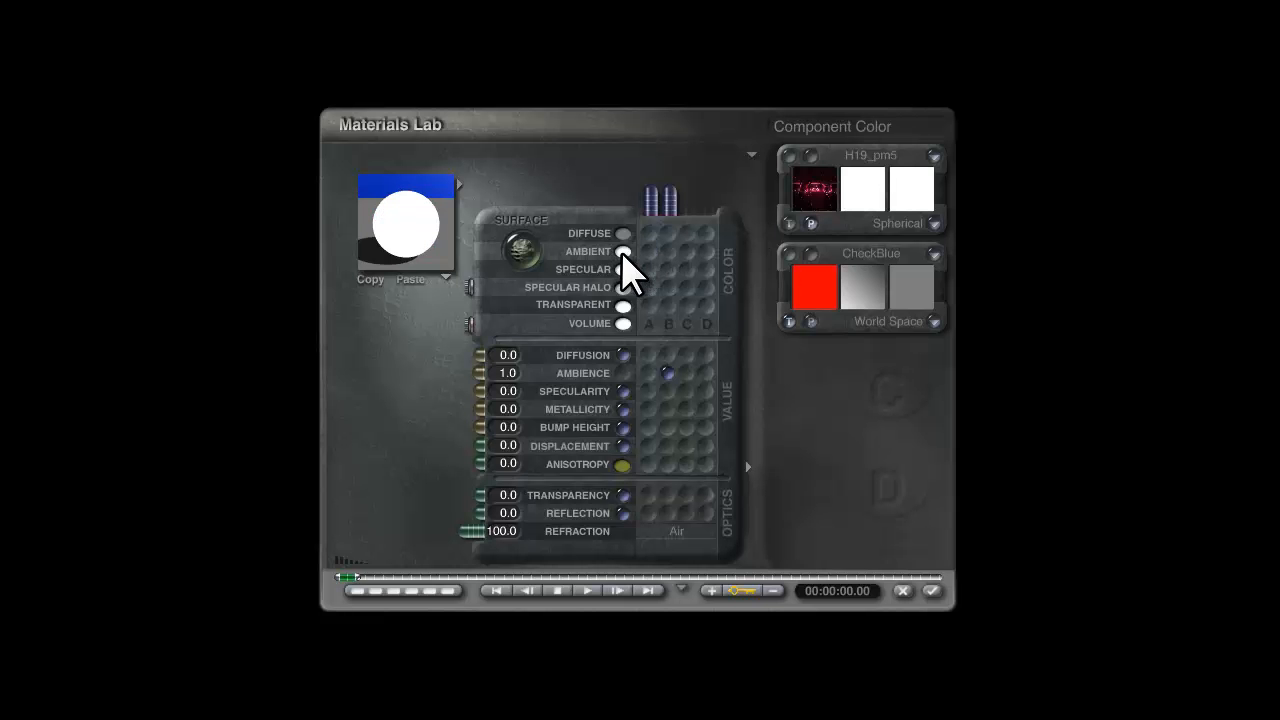
{"action": "left_click", "coordinate": [624, 252]}
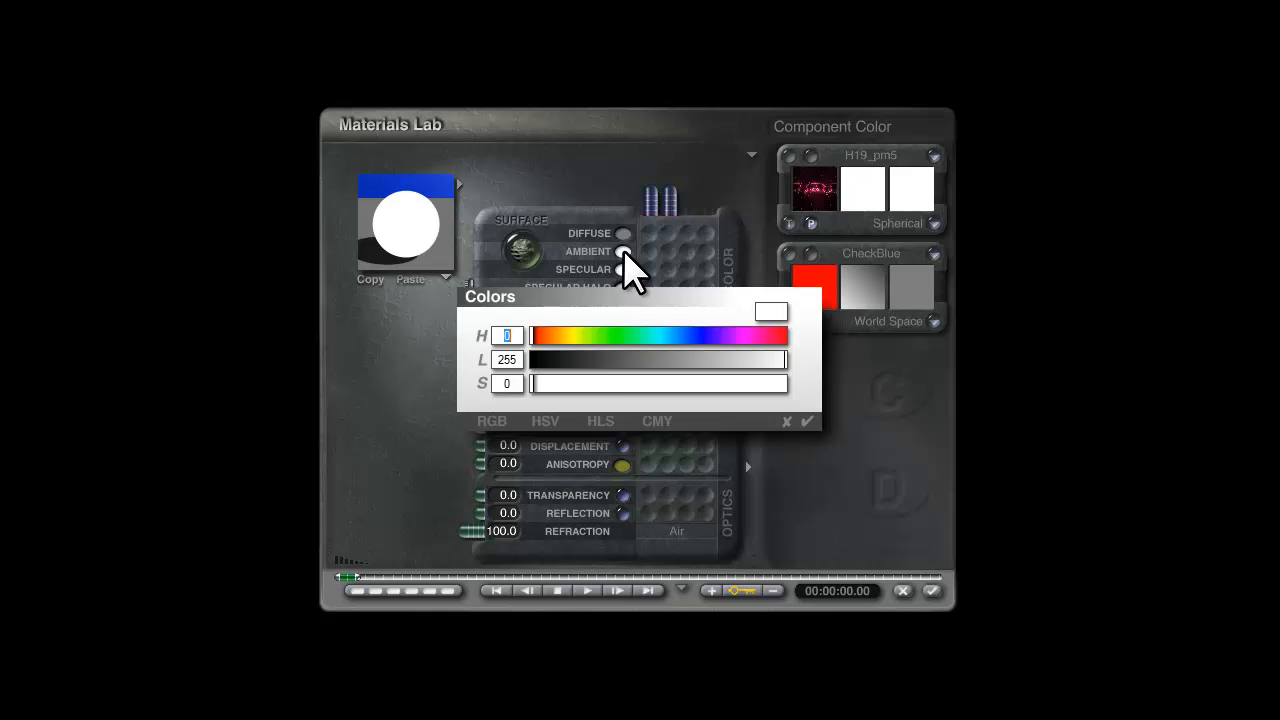
{"action": "left_click", "coordinate": [512, 421]}
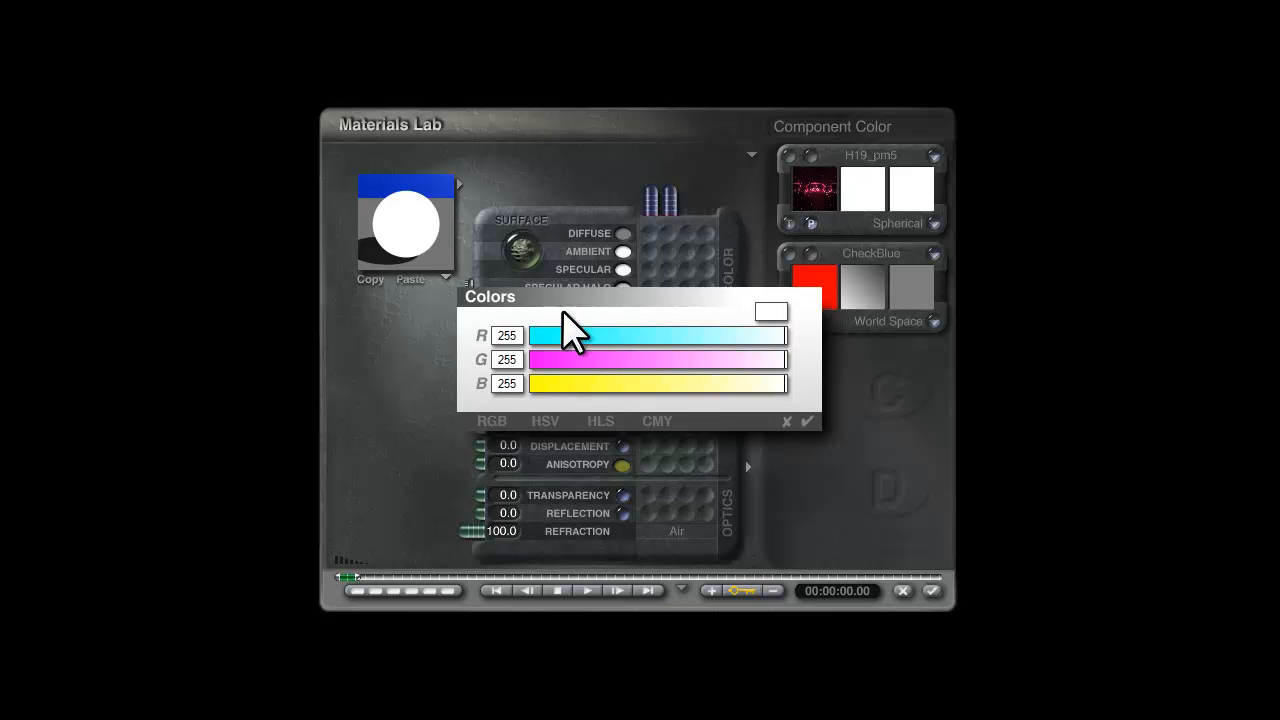
{"action": "left_click", "coordinate": [507, 359]}
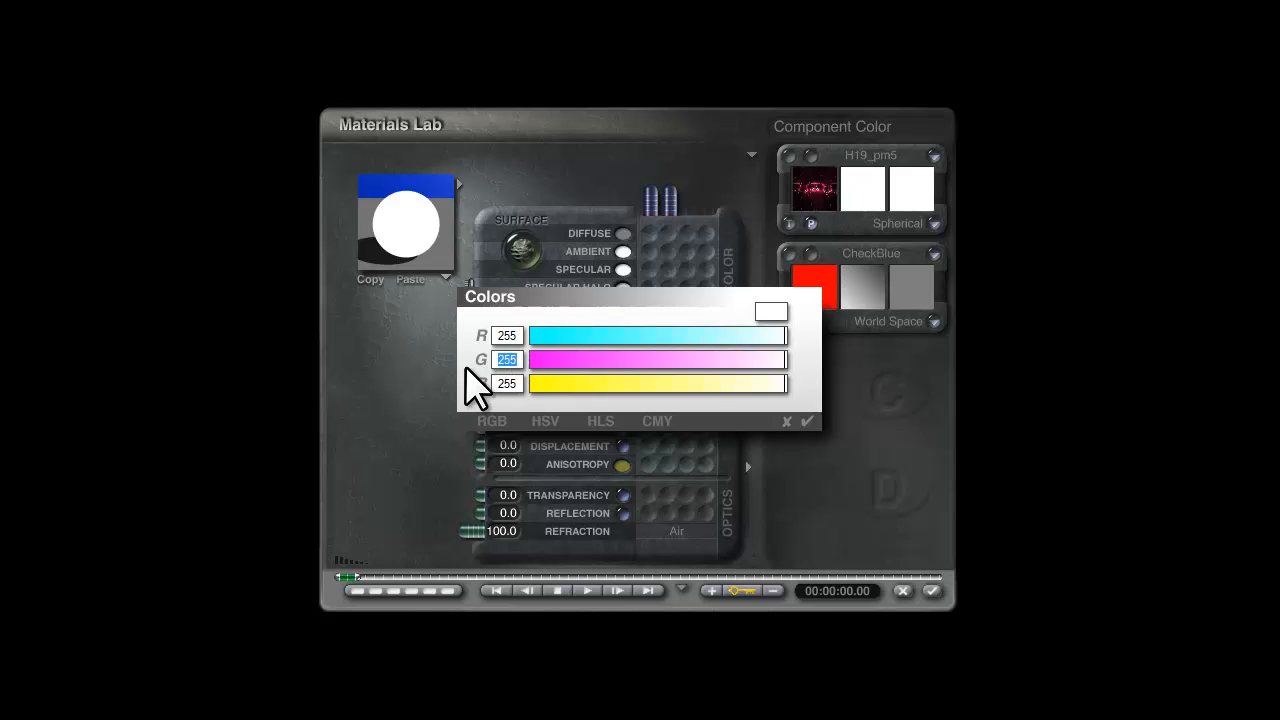
{"action": "type", "text": "6"}
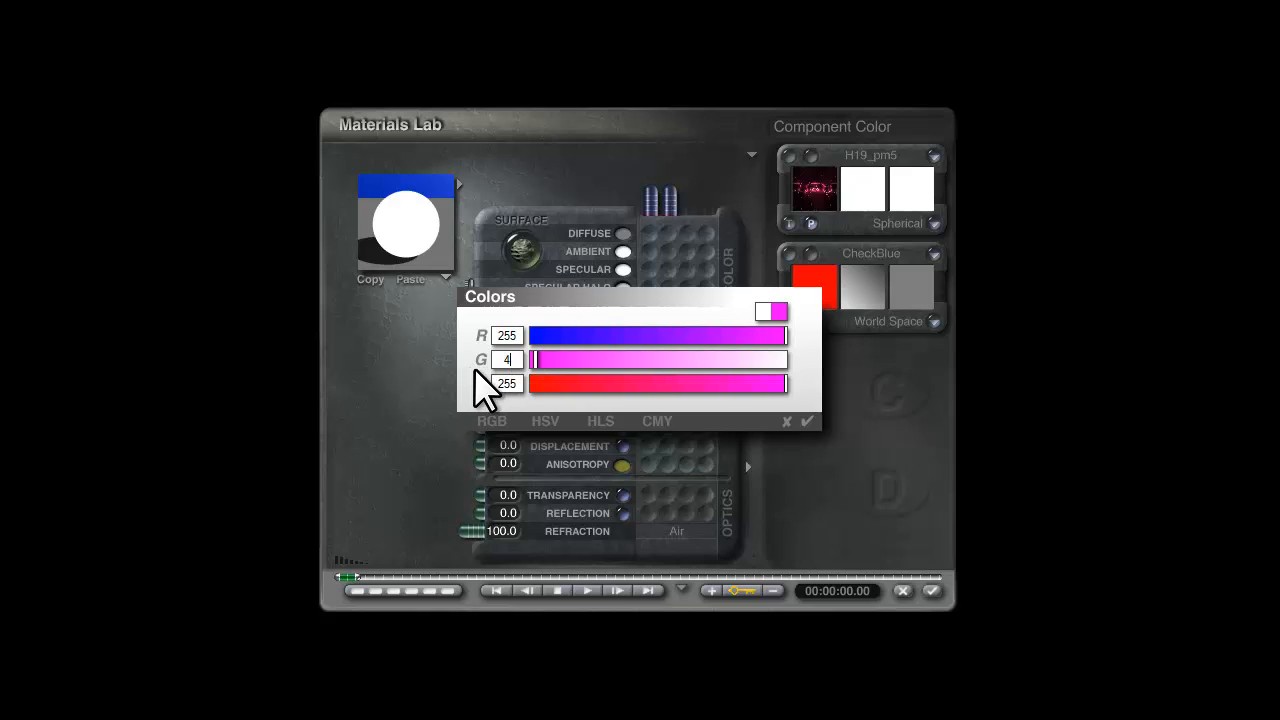
{"action": "type", "text": "0"}
{"action": "left_click", "coordinate": [512, 384]}
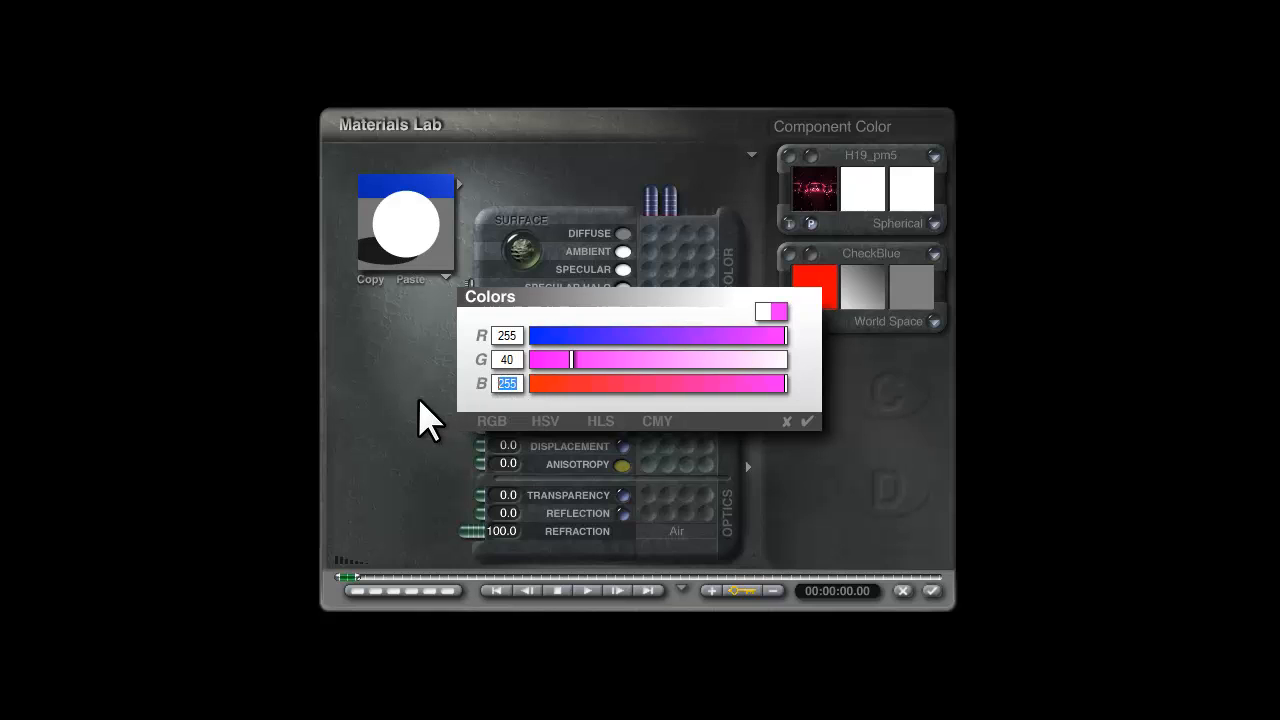
{"action": "type", "text": "75"}
{"action": "left_click", "coordinate": [806, 421]}
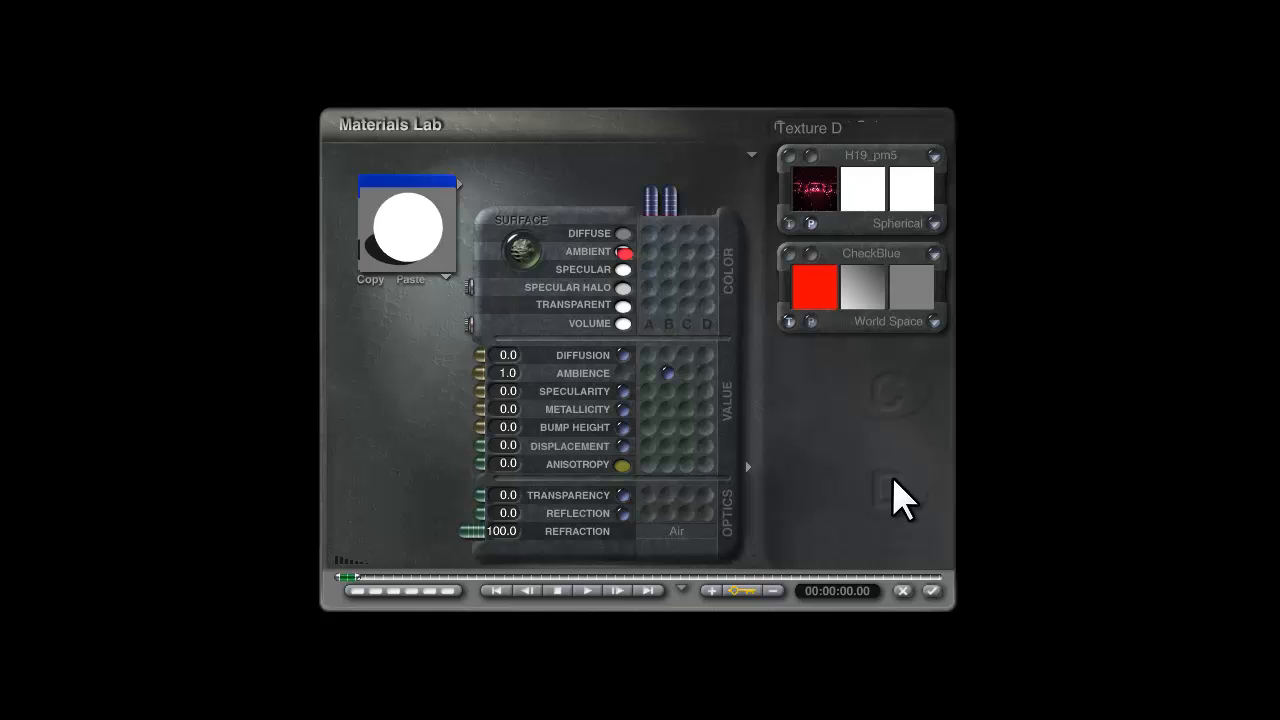
{"action": "left_click", "coordinate": [932, 592]}
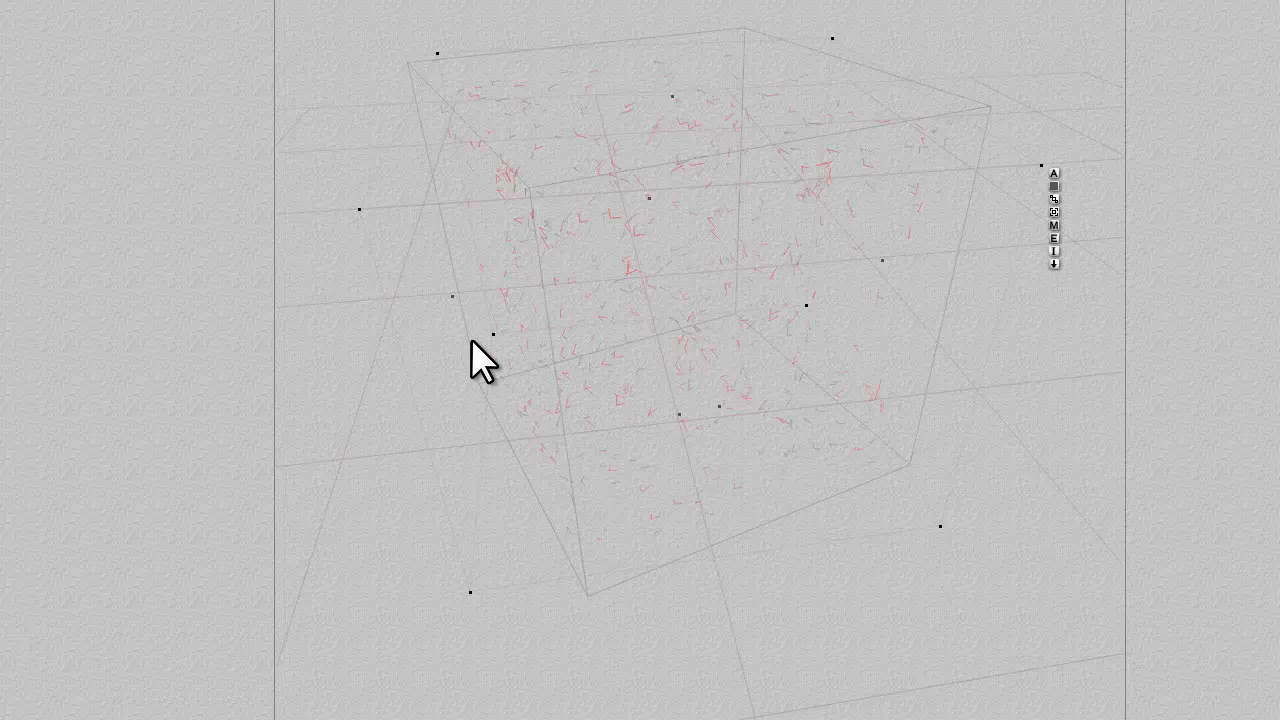
Step: Reset the material of PortedCubeLoop2_red to plain grey with Diffusion at 100 and no specularity, metallicity, bump or anisotropy
{"action": "left_click", "coordinate": [830, 122], "text": "ctrl"}
{"action": "left_click", "coordinate": [891, 162]}
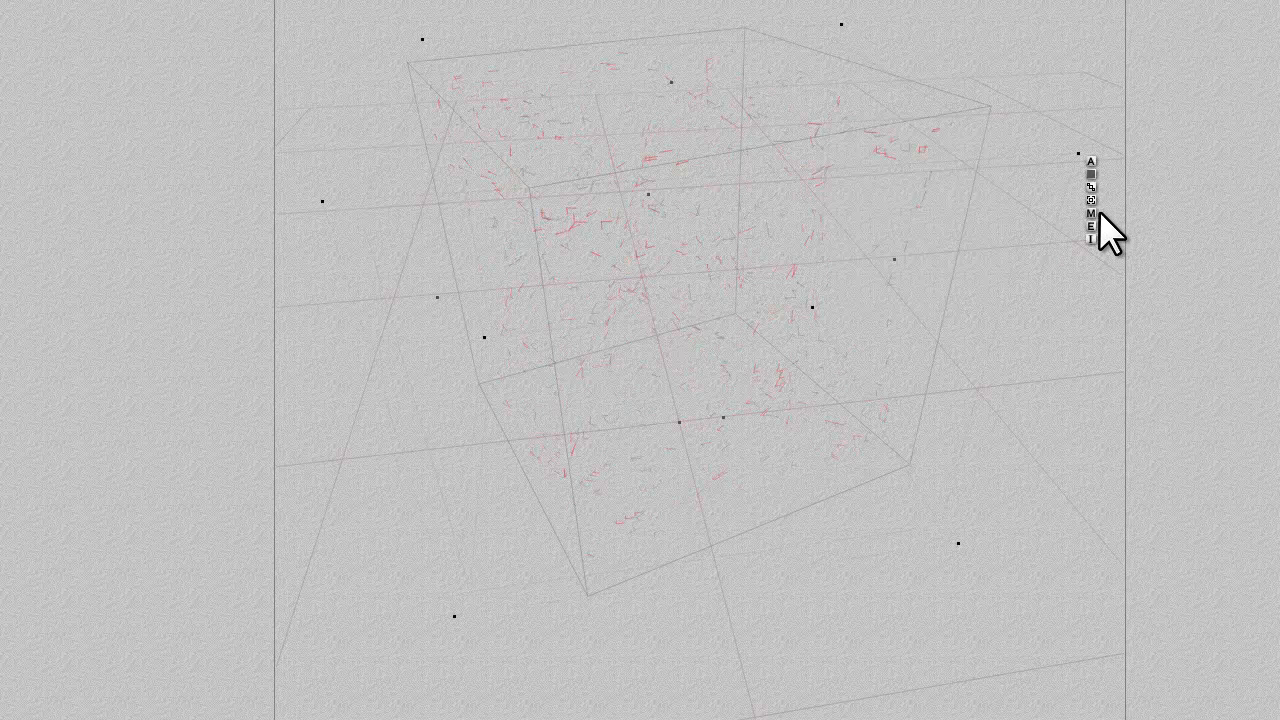
{"action": "left_click", "coordinate": [1092, 213]}
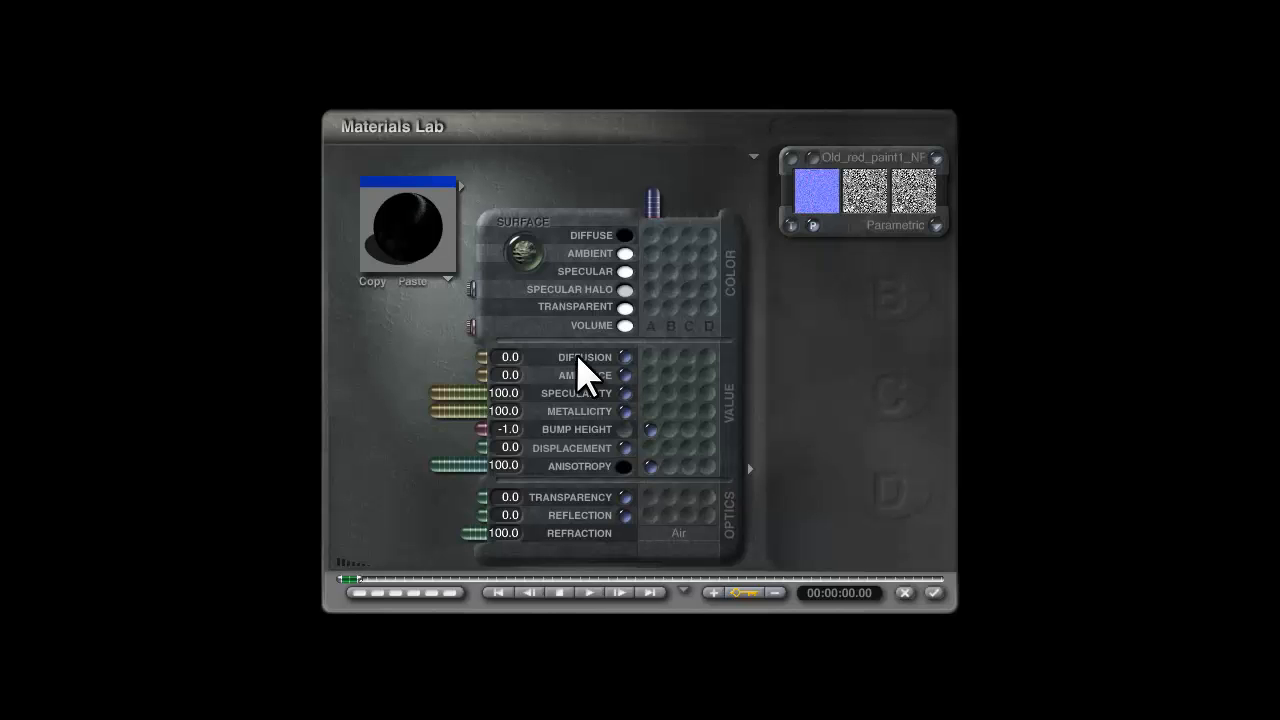
{"action": "left_click", "coordinate": [472, 330]}
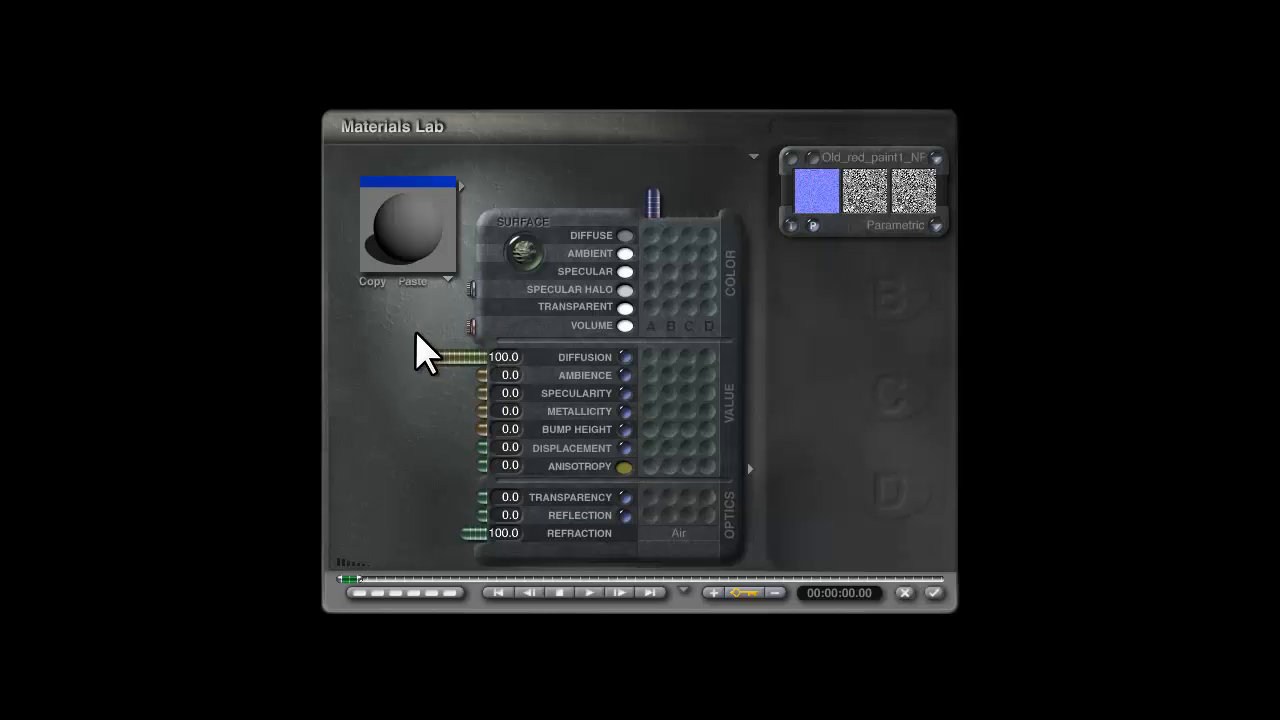
{"action": "left_click", "coordinate": [933, 594]}
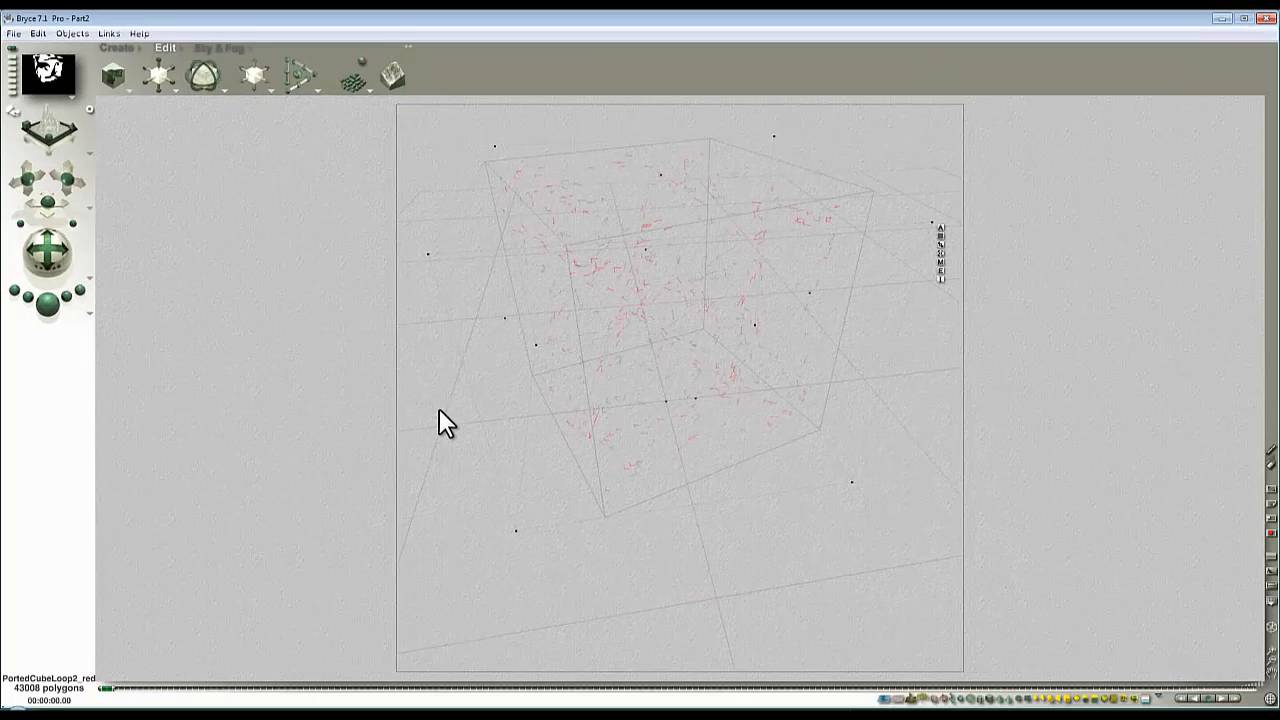
Step: Set the render options to No Mask and Premium quality with 4 rays per pixel, and enable True Ambience
{"action": "left_click", "coordinate": [90, 315]}
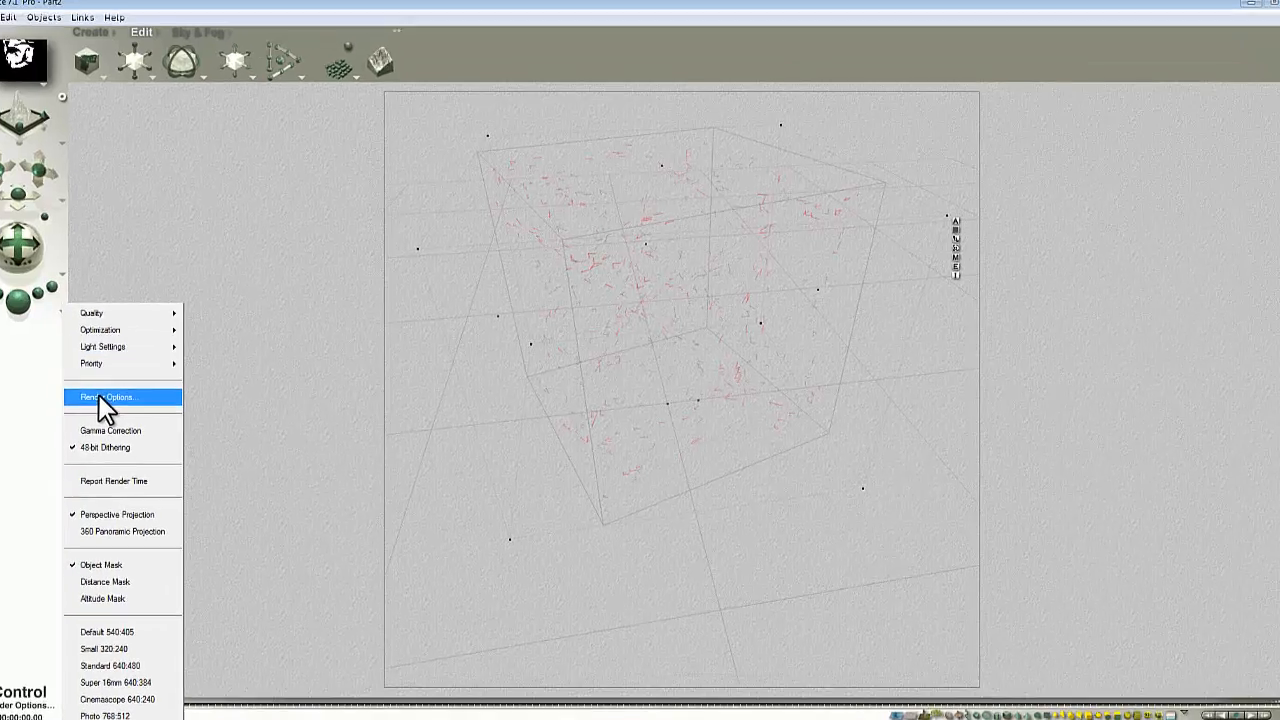
{"action": "left_click", "coordinate": [100, 392]}
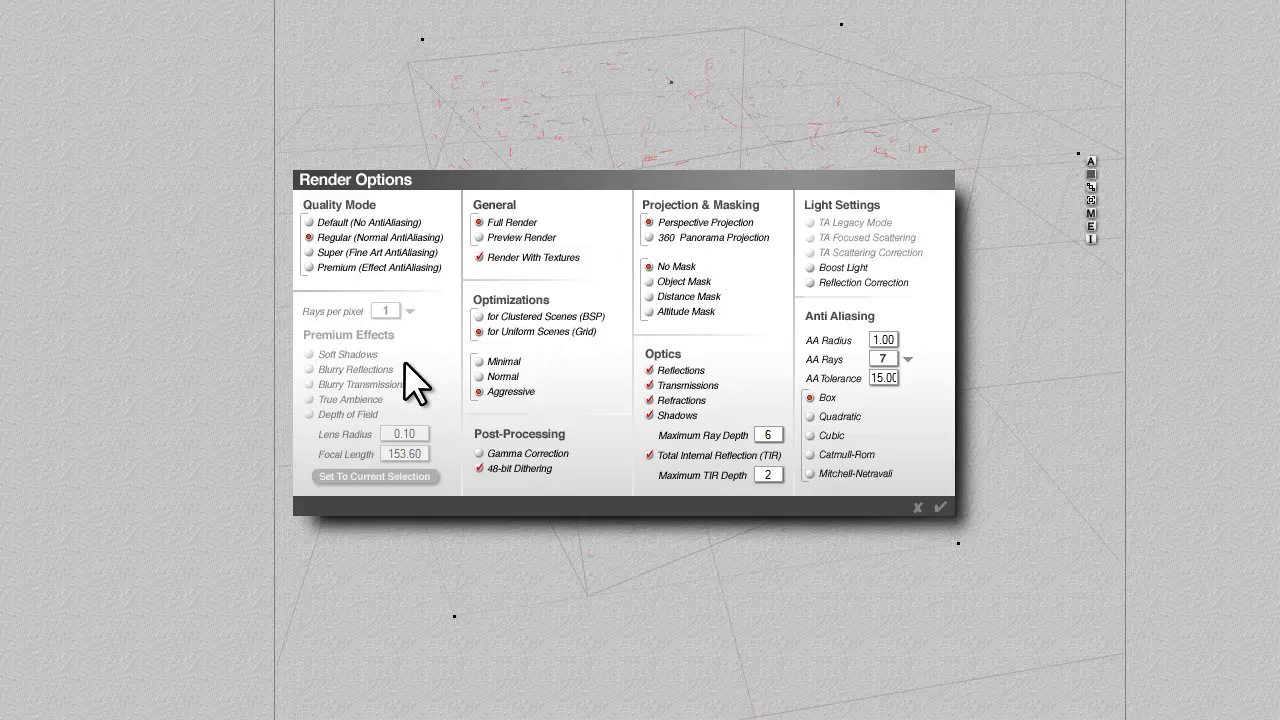
{"action": "left_click", "coordinate": [309, 267]}
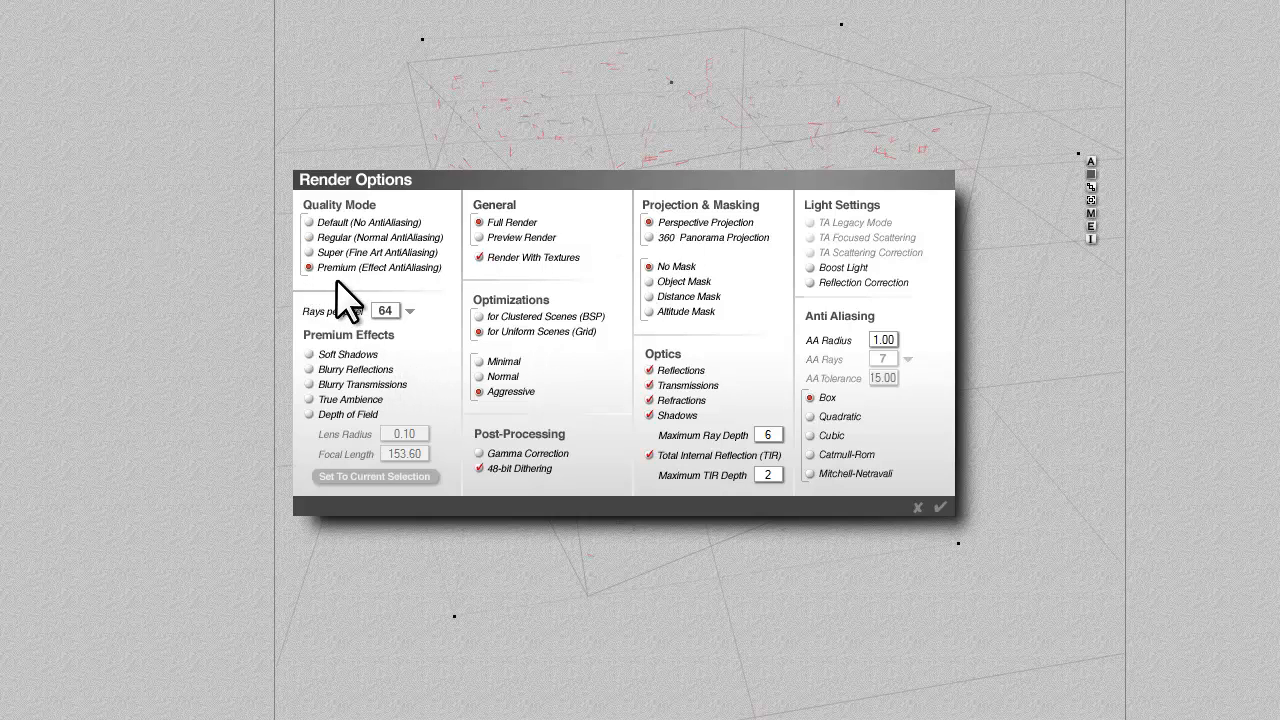
{"action": "left_click", "coordinate": [409, 310]}
{"action": "left_click", "coordinate": [432, 322]}
{"action": "left_click", "coordinate": [309, 399]}
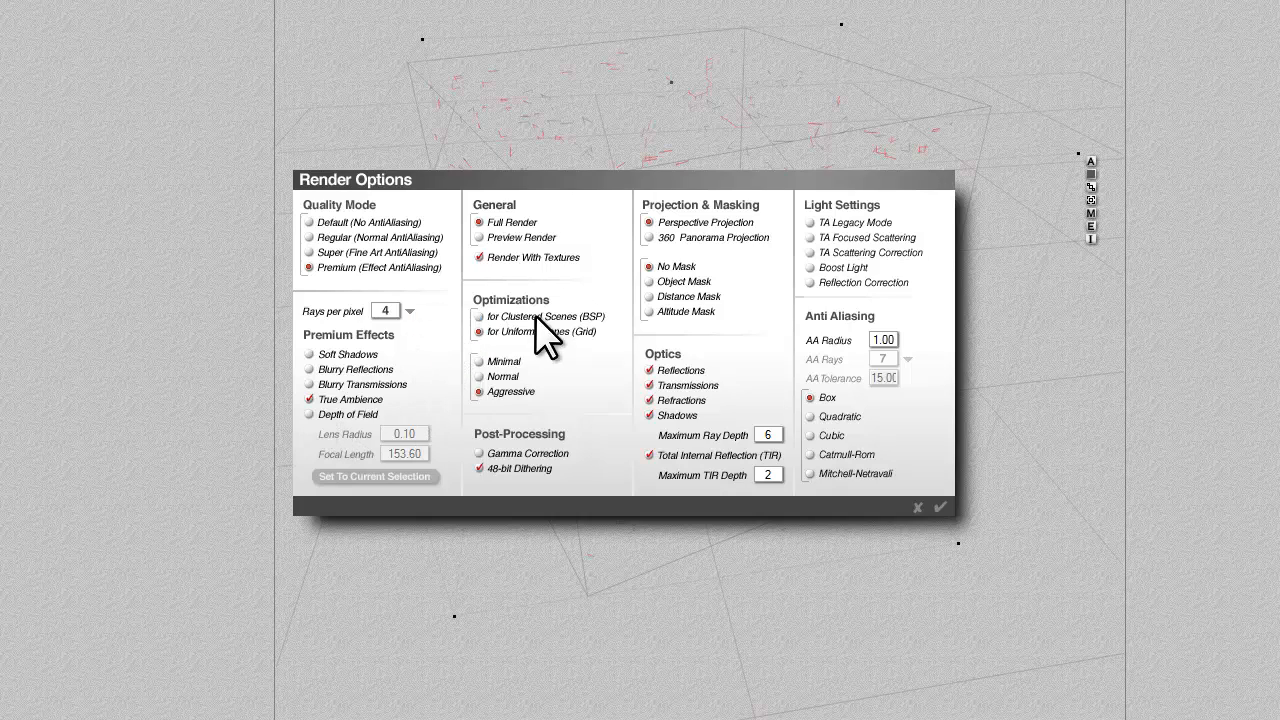
Step: Enable TA Scattering Correction and Boost Light, set Maximum Ray Depth to 4, and render the scene
{"action": "left_click", "coordinate": [810, 252]}
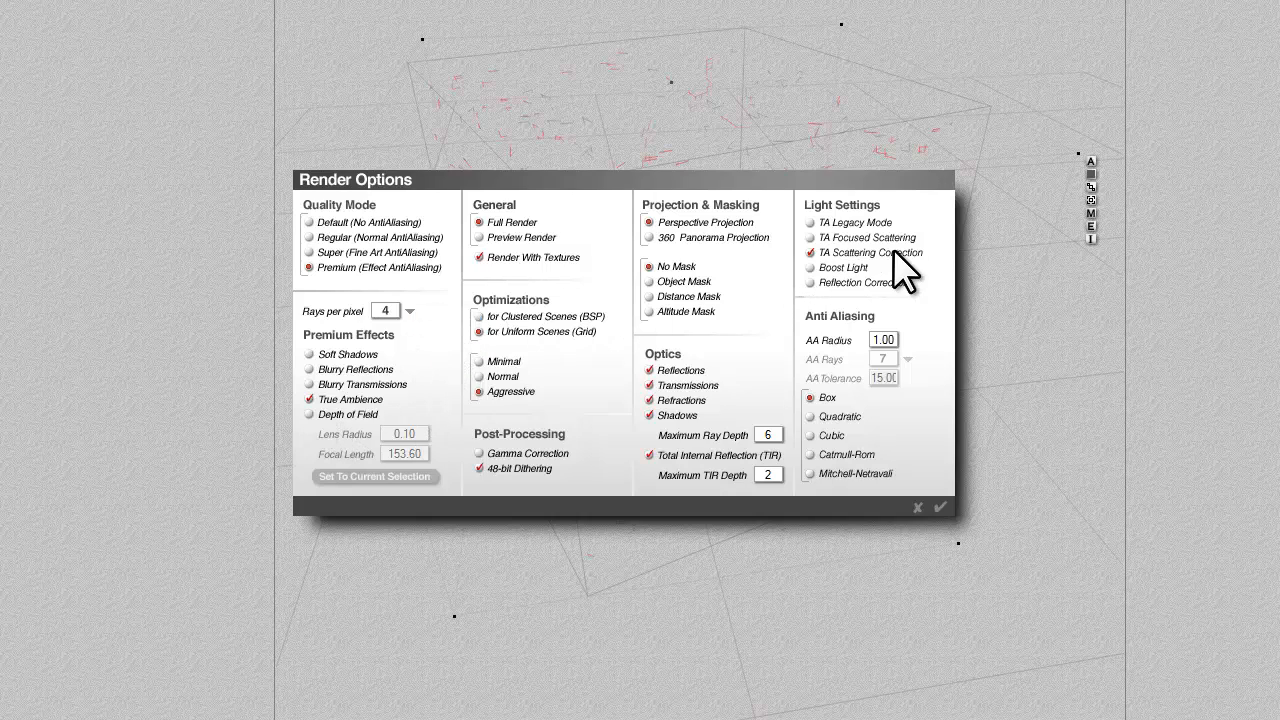
{"action": "left_click", "coordinate": [811, 267]}
{"action": "left_click", "coordinate": [768, 435]}
{"action": "type", "text": "4"}
{"action": "left_click", "coordinate": [940, 507]}
{"action": "left_click", "coordinate": [27, 350]}
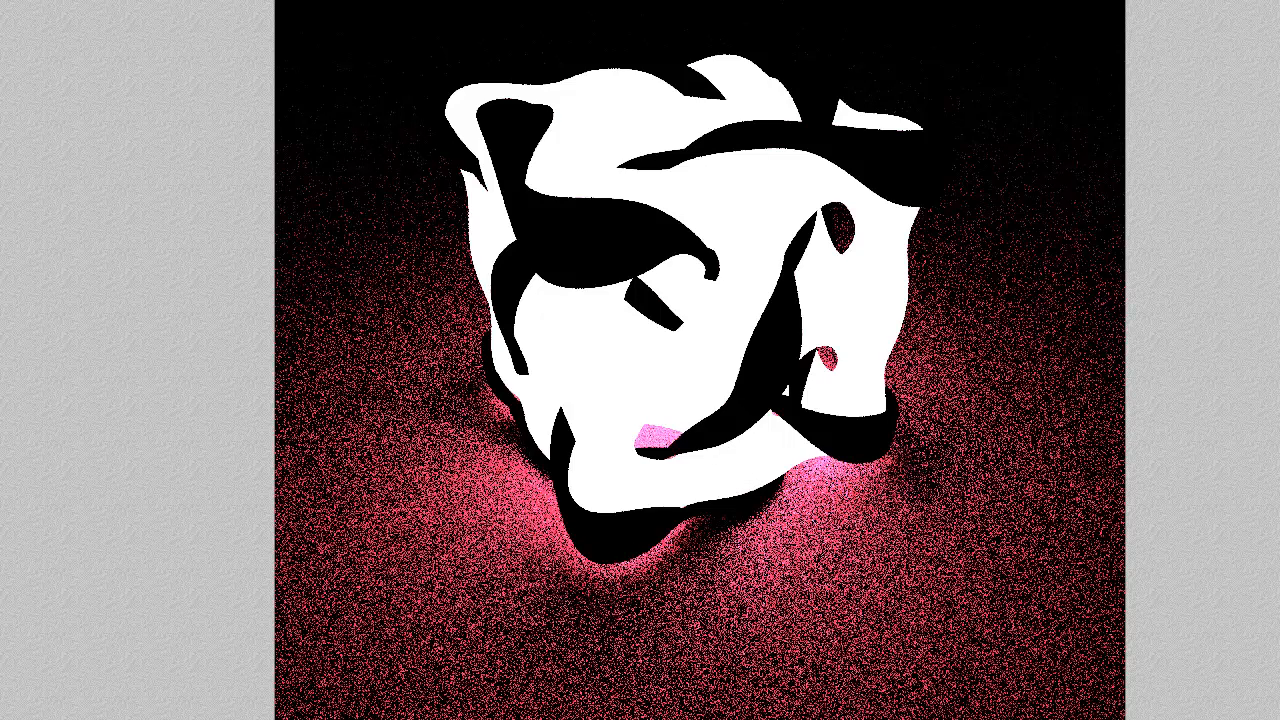
Step: Set the render quality to 256 rays per pixel and render the scene again
{"action": "left_click", "coordinate": [405, 309]}
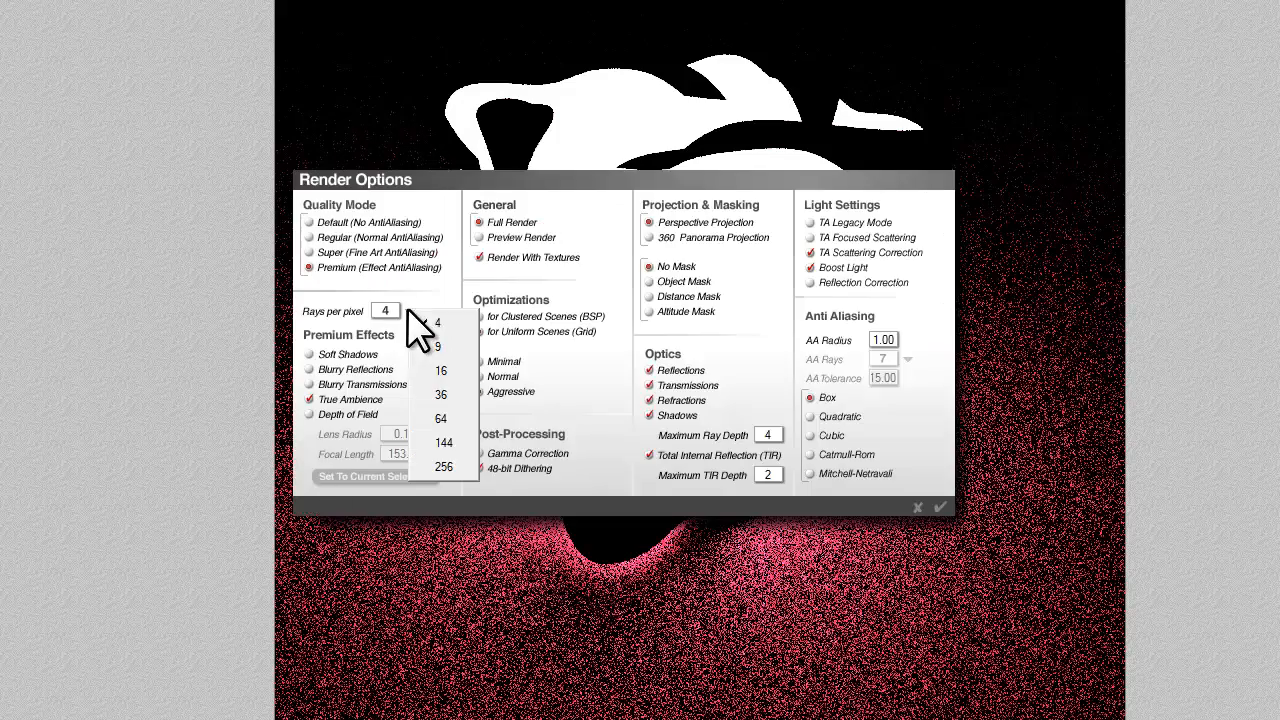
{"action": "left_click", "coordinate": [440, 458]}
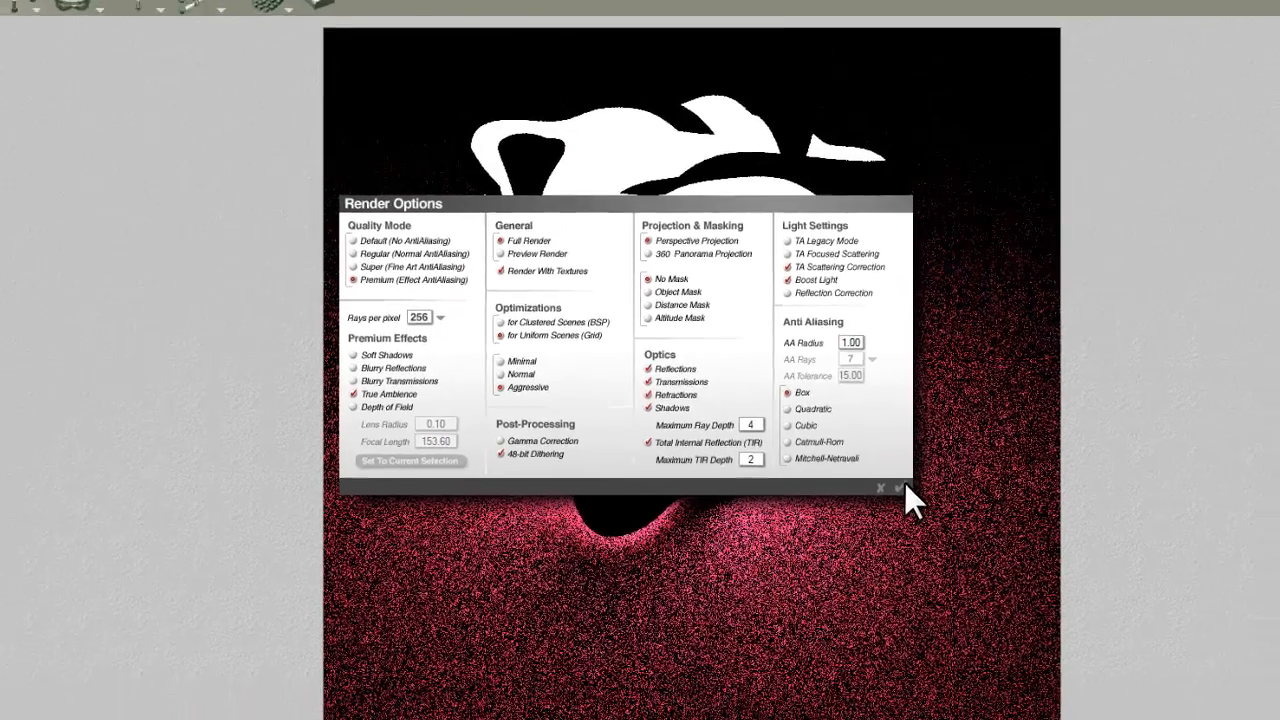
{"action": "left_click", "coordinate": [940, 507]}
{"action": "left_click", "coordinate": [18, 301]}
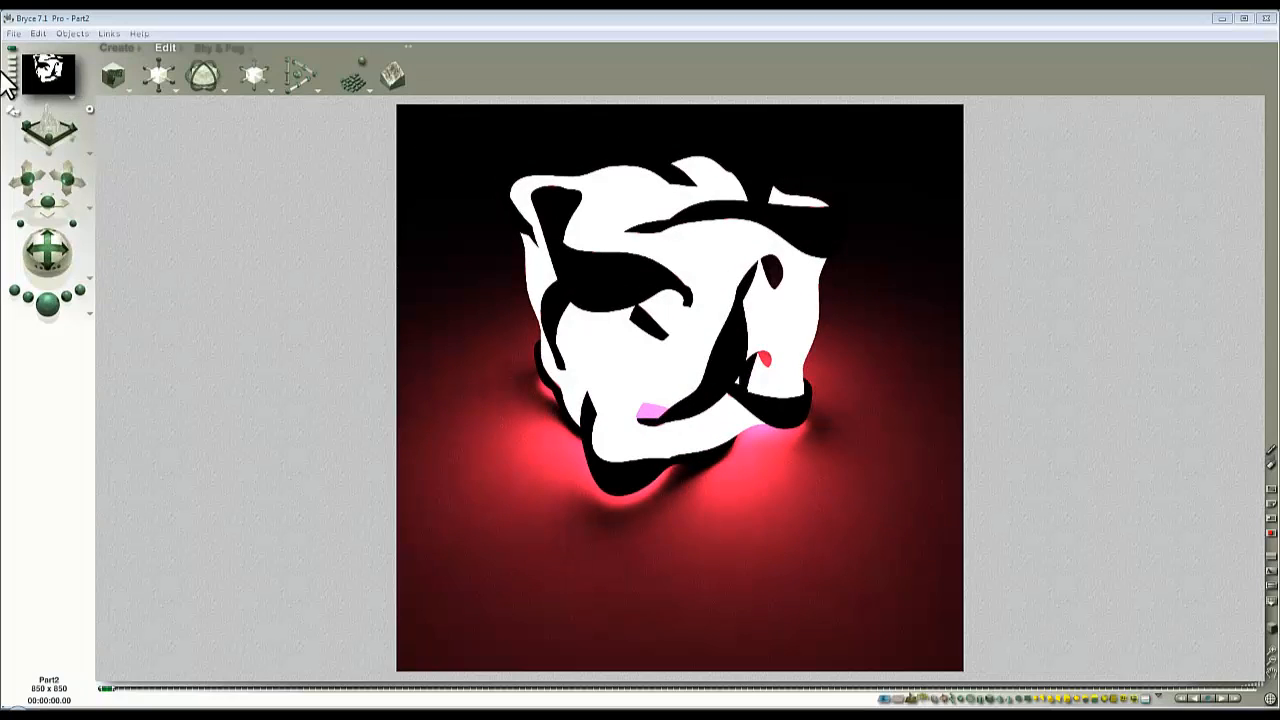
Step: Save the scene under a new name as the Bryce 7 file Part3
{"action": "left_click", "coordinate": [14, 33]}
{"action": "left_click", "coordinate": [45, 153]}
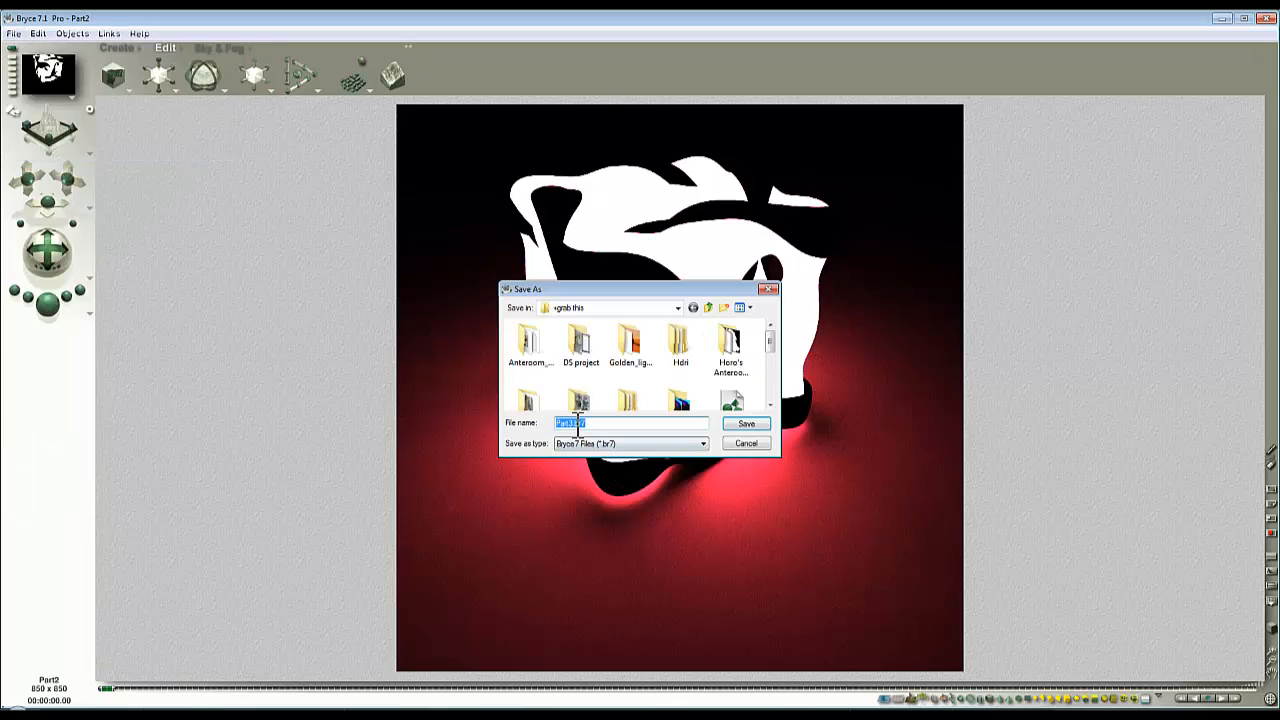
{"action": "left_click", "coordinate": [730, 424]}
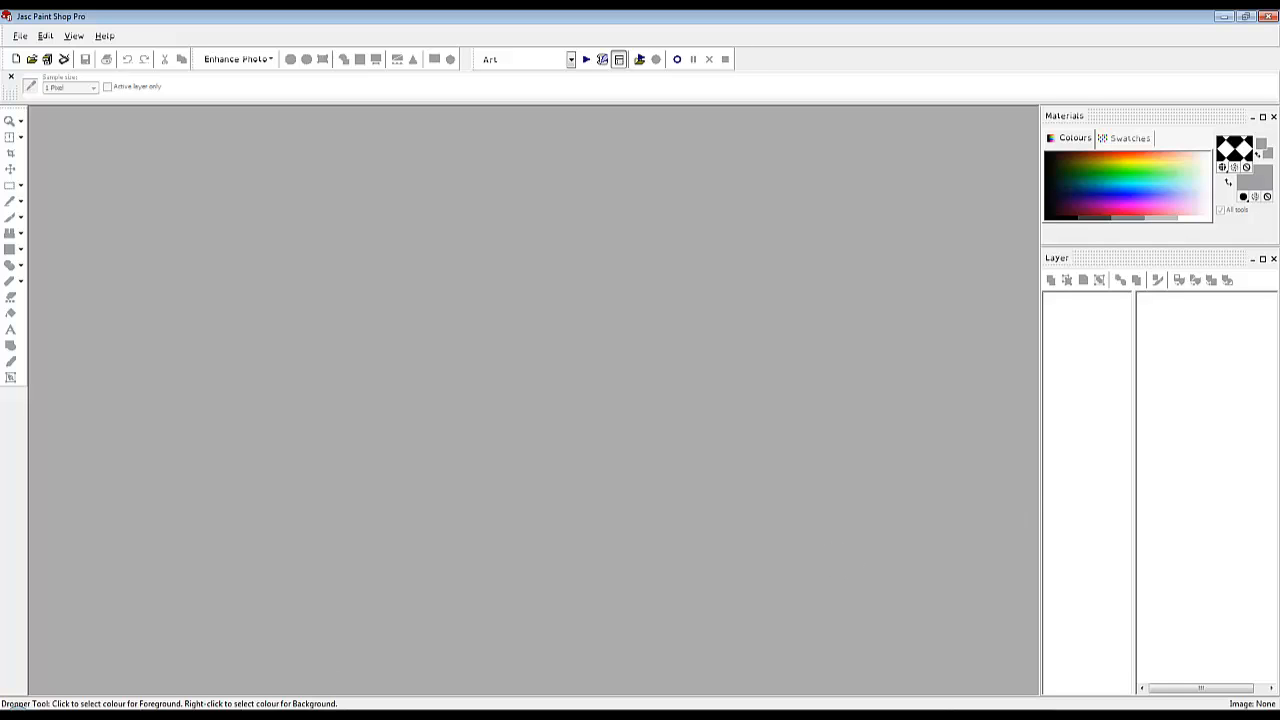
Step: In Paint Shop Pro, open Part1.bmp and Part2.bmp and arrange the two images so both are accessible
{"action": "left_click_drag", "start_coordinate": [1279, 290], "coordinate": [657, 286]}
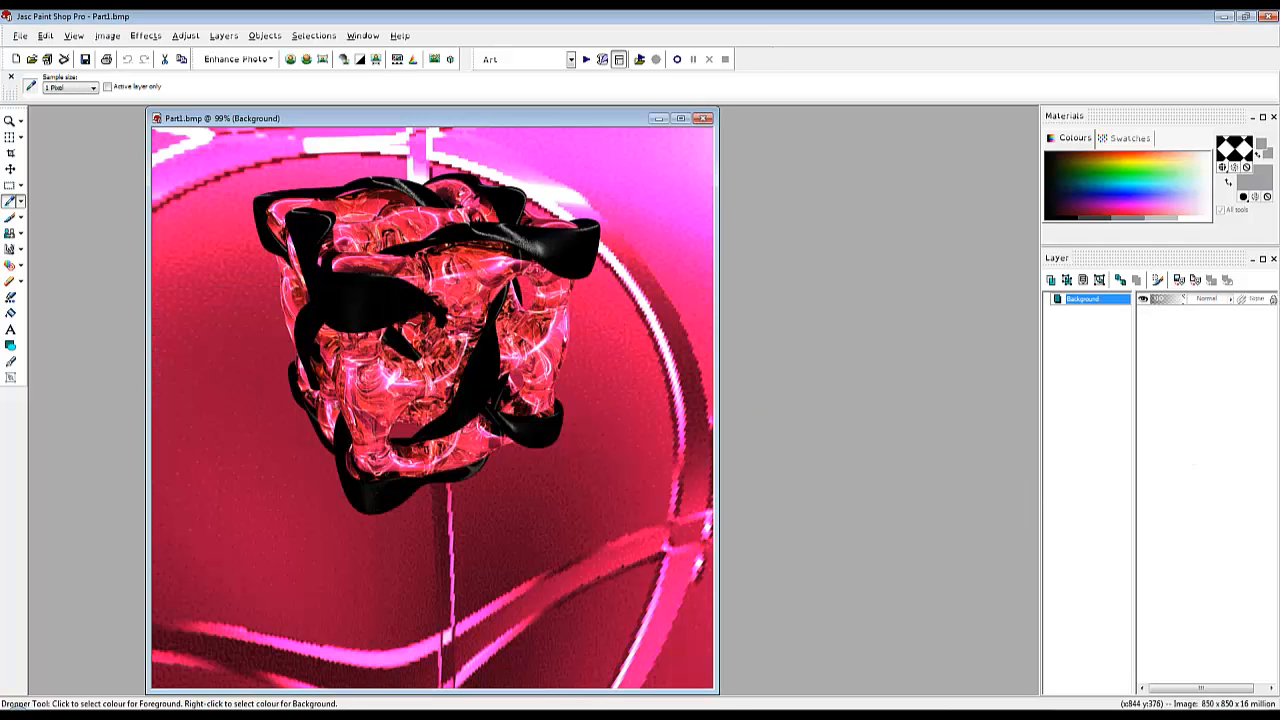
{"action": "left_click_drag", "start_coordinate": [1279, 435], "coordinate": [756, 435]}
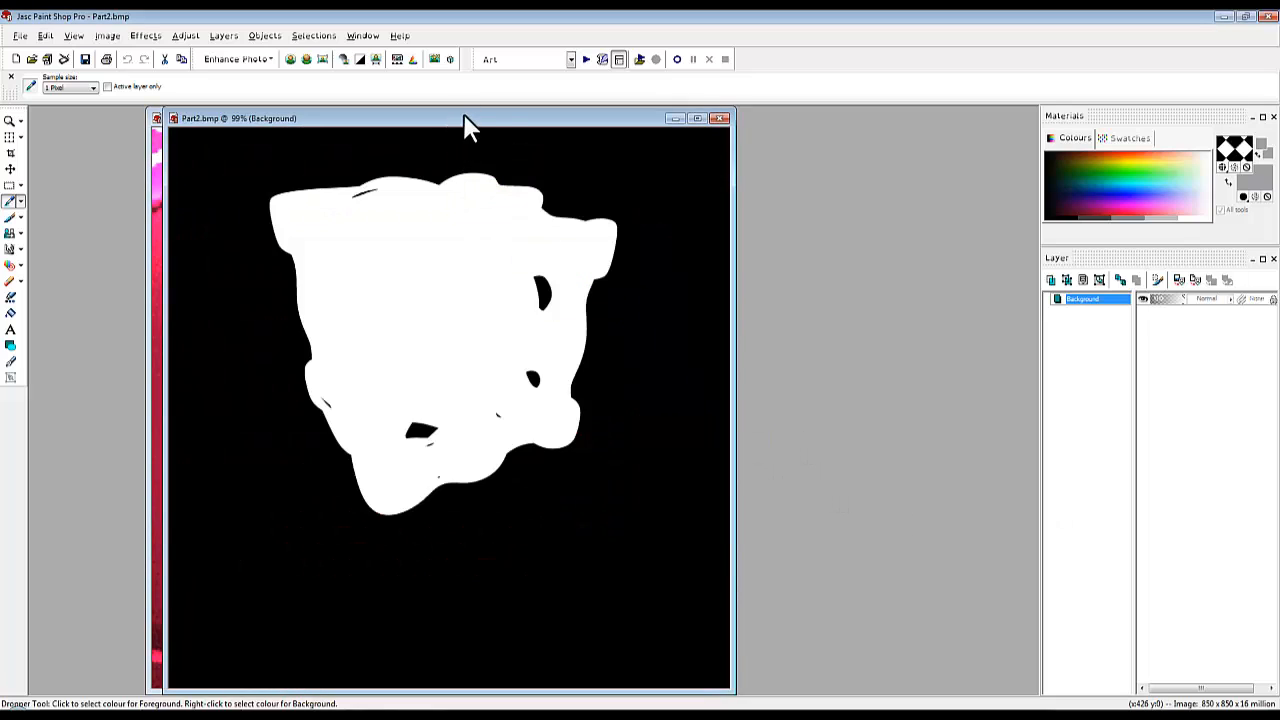
{"action": "left_click_drag", "start_coordinate": [470, 127], "coordinate": [706, 155]}
{"action": "left_click_drag", "start_coordinate": [517, 121], "coordinate": [408, 127]}
{"action": "left_click_drag", "start_coordinate": [725, 152], "coordinate": [708, 154]}
{"action": "left_click_drag", "start_coordinate": [426, 132], "coordinate": [454, 136]}
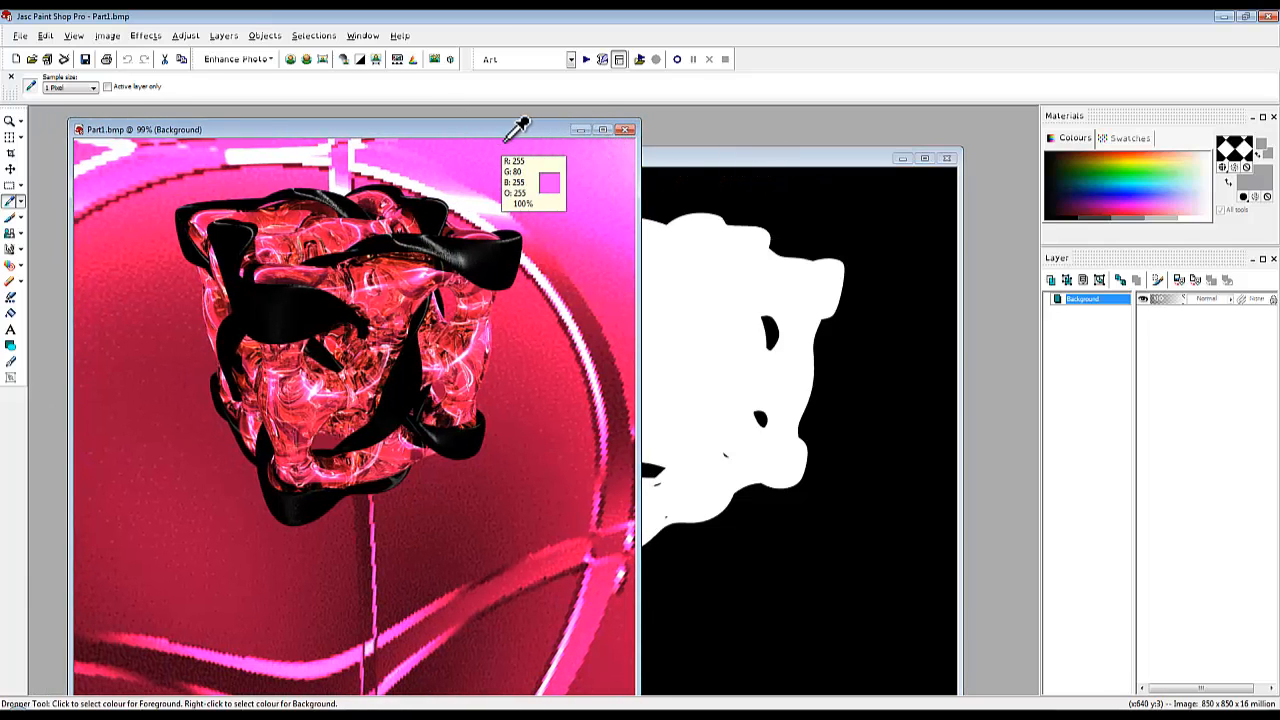
Step: Promote Part1.bmp's background to a full layer and add a mask from Part2.bmp based on source luminance
{"action": "left_click", "coordinate": [224, 35]}
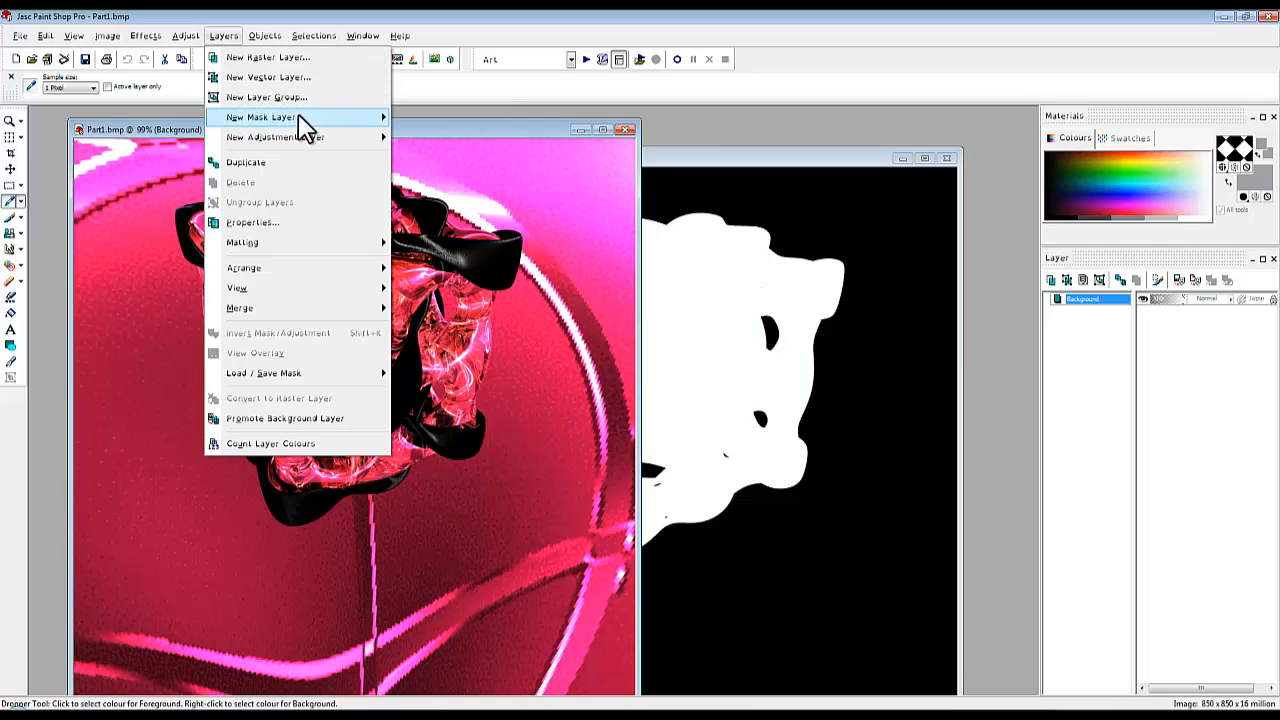
{"action": "mouse_move", "coordinate": [298, 117]}
{"action": "left_click", "coordinate": [440, 208]}
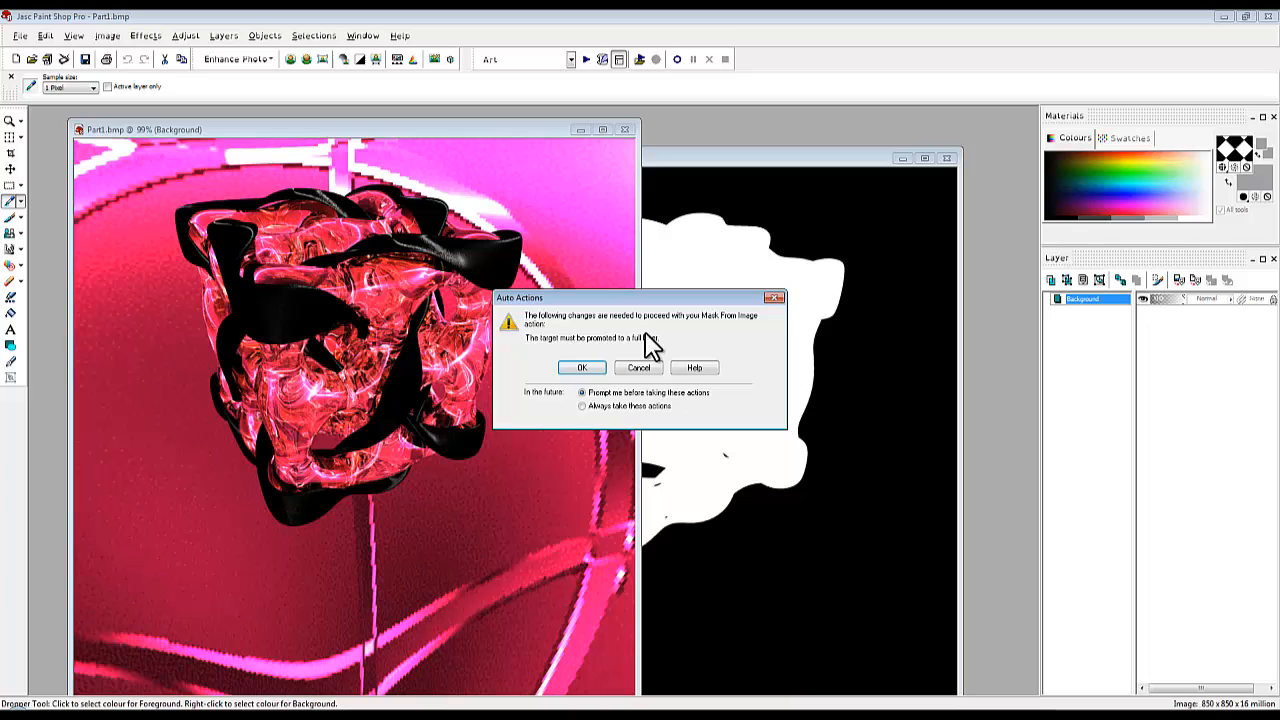
{"action": "left_click", "coordinate": [583, 368]}
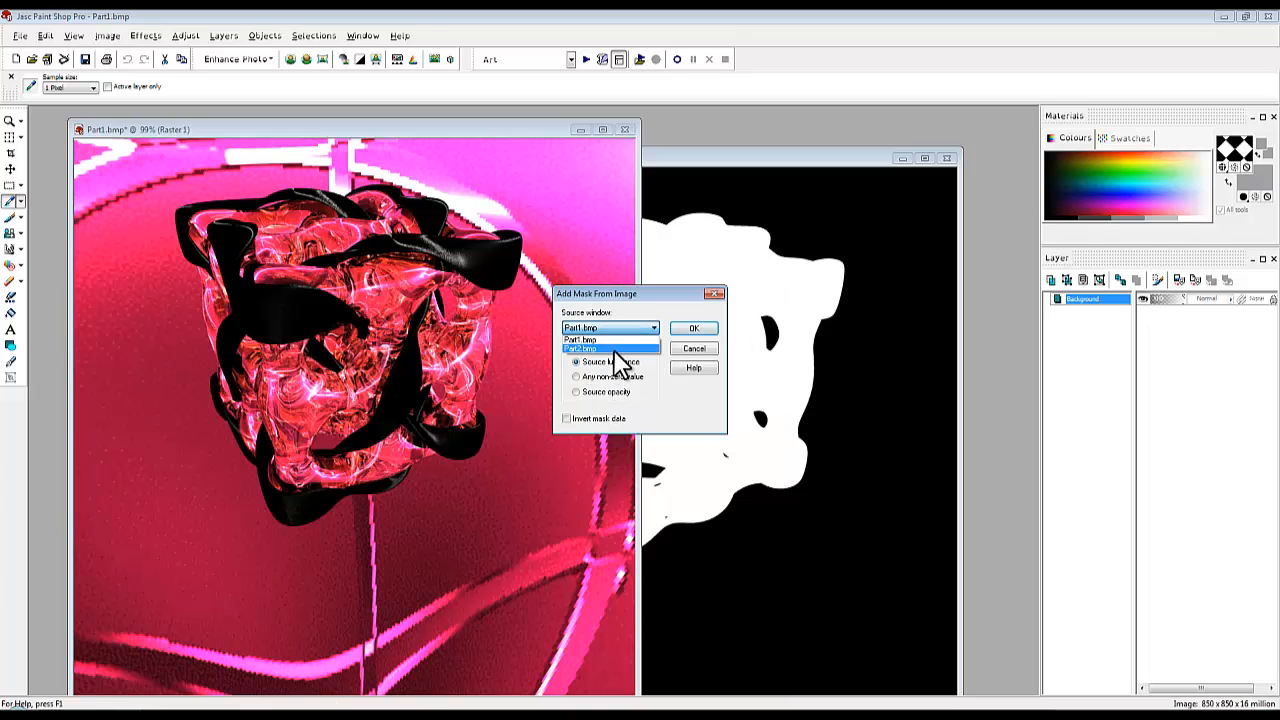
{"action": "left_click", "coordinate": [588, 349]}
{"action": "left_click", "coordinate": [693, 329]}
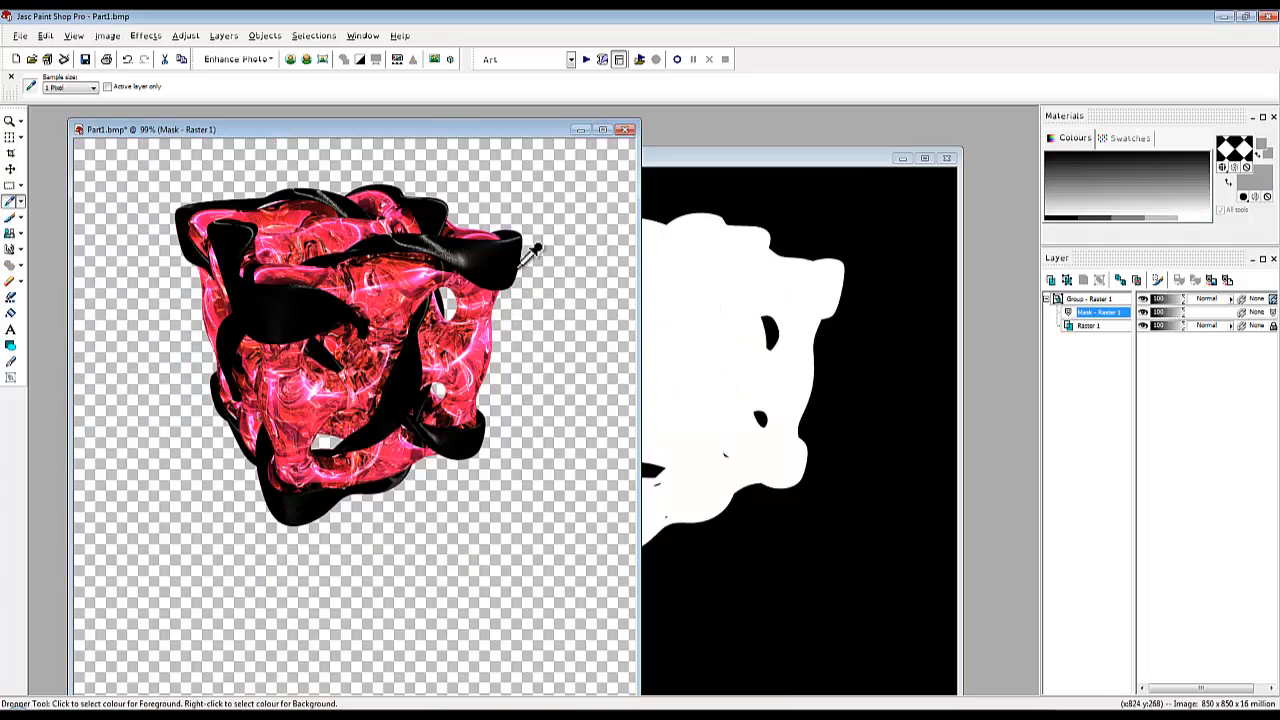
Step: Open Part3.bmp and apply Edge Preserving Smooth to reduce the noise in the glow render
{"action": "left_click_drag", "start_coordinate": [408, 129], "coordinate": [450, 133]}
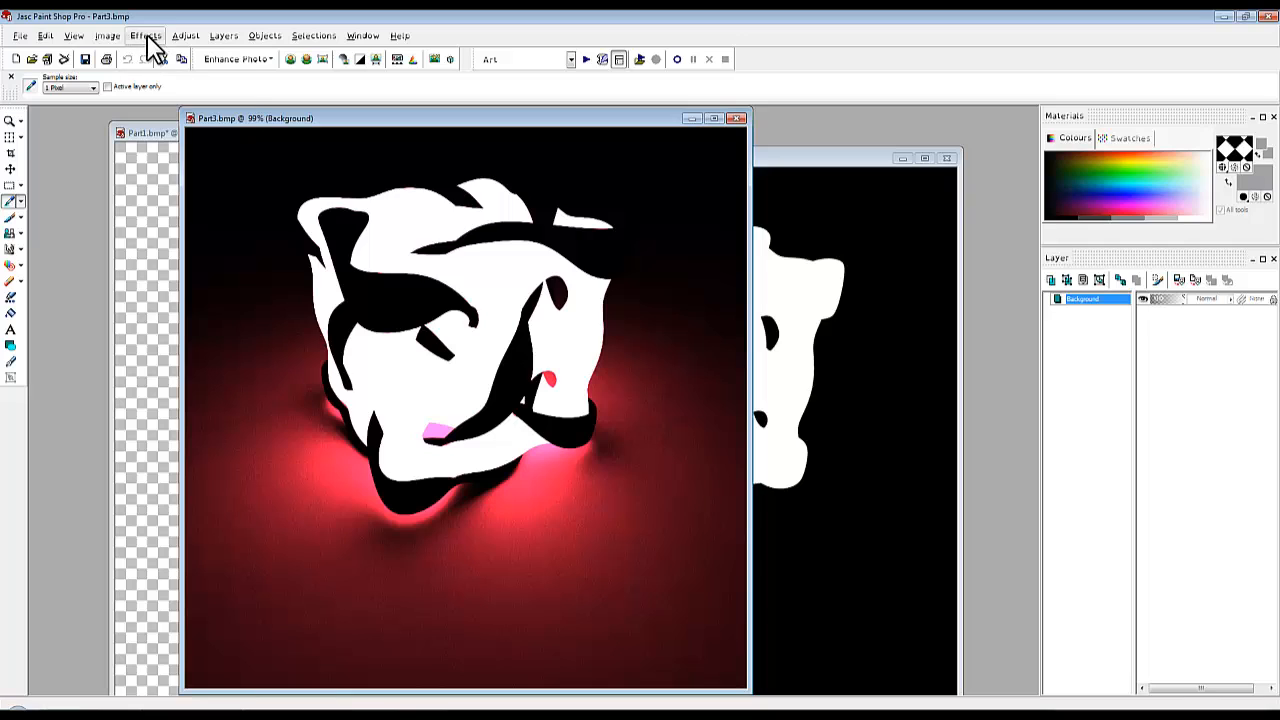
{"action": "left_click", "coordinate": [146, 37]}
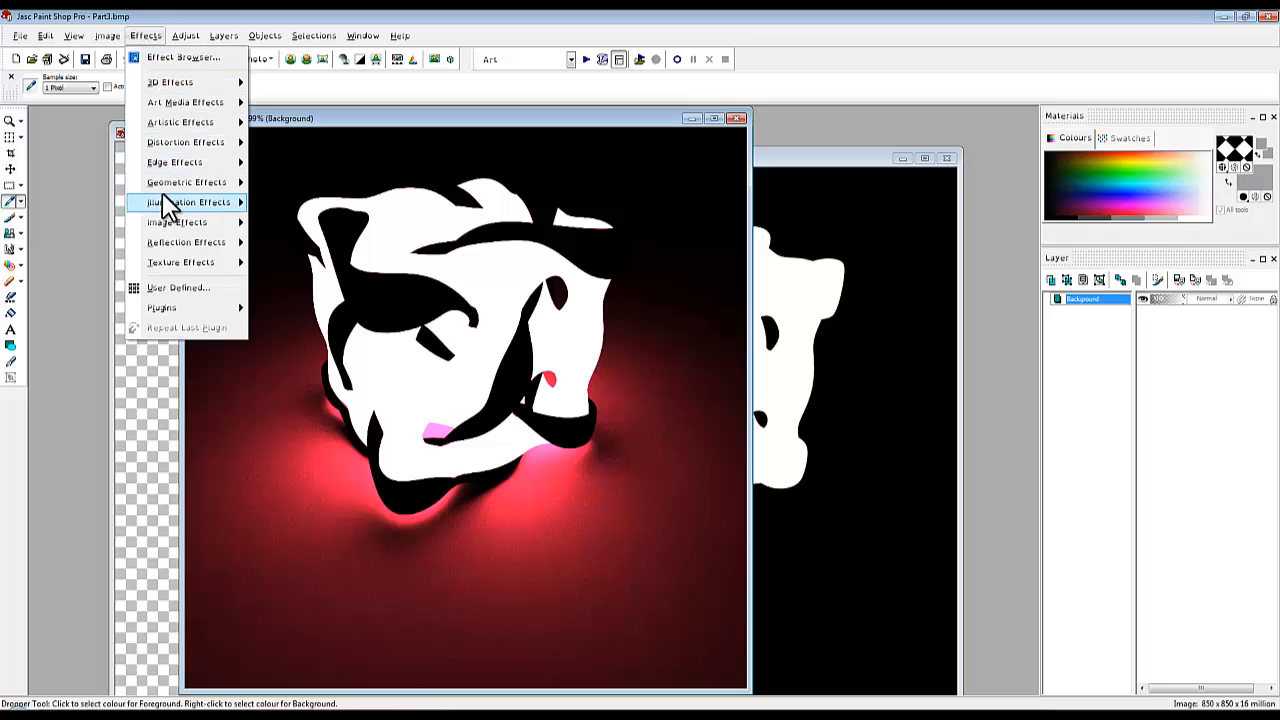
{"action": "mouse_move", "coordinate": [186, 42]}
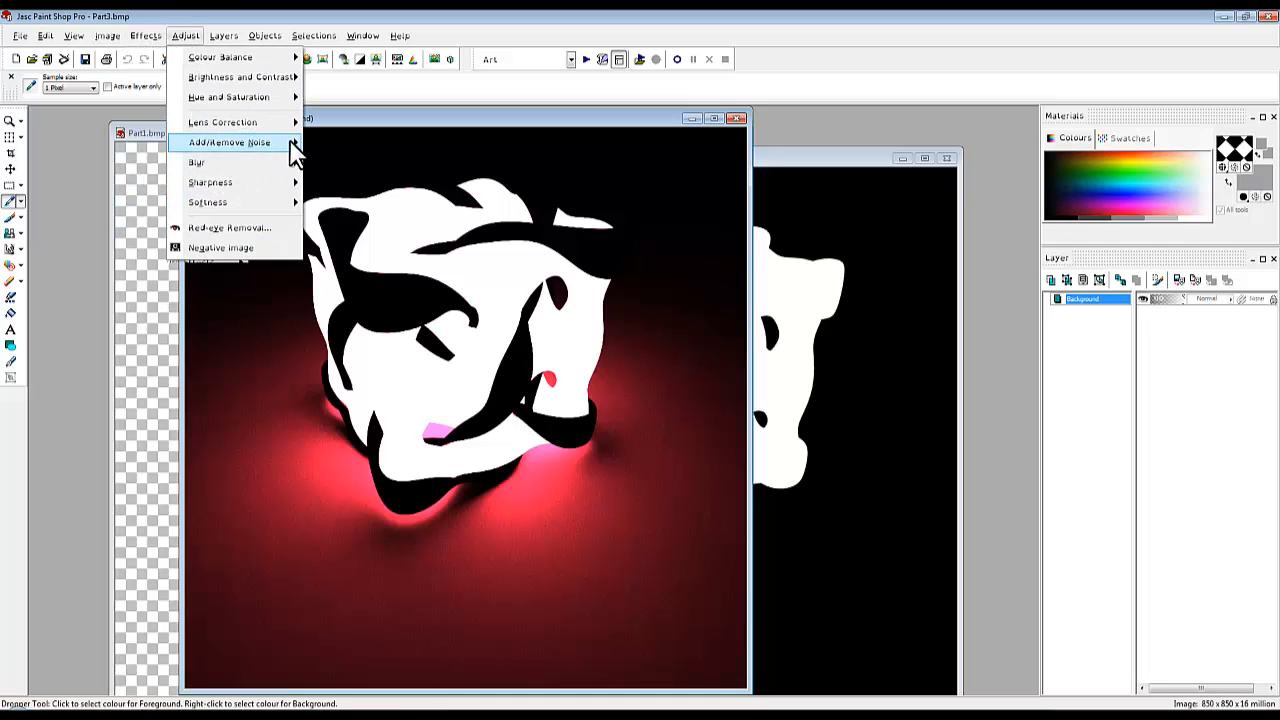
{"action": "mouse_move", "coordinate": [282, 143]}
{"action": "left_click", "coordinate": [385, 273]}
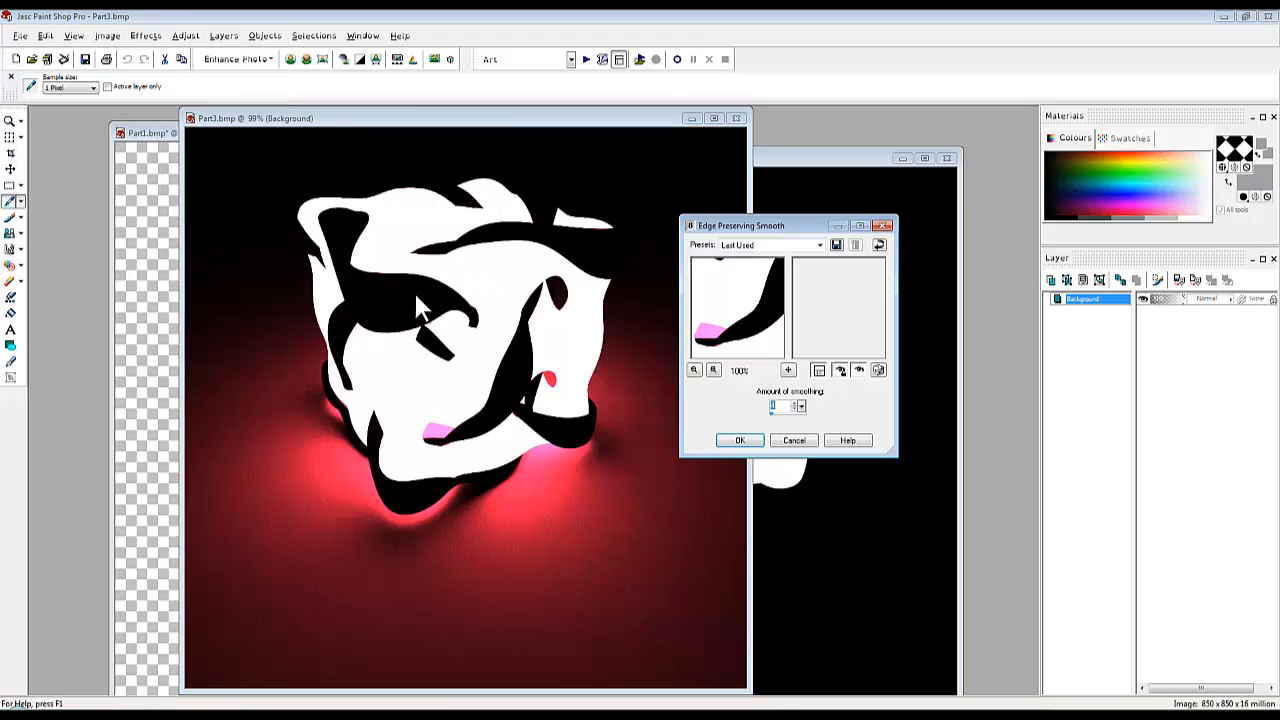
{"action": "left_click", "coordinate": [778, 413]}
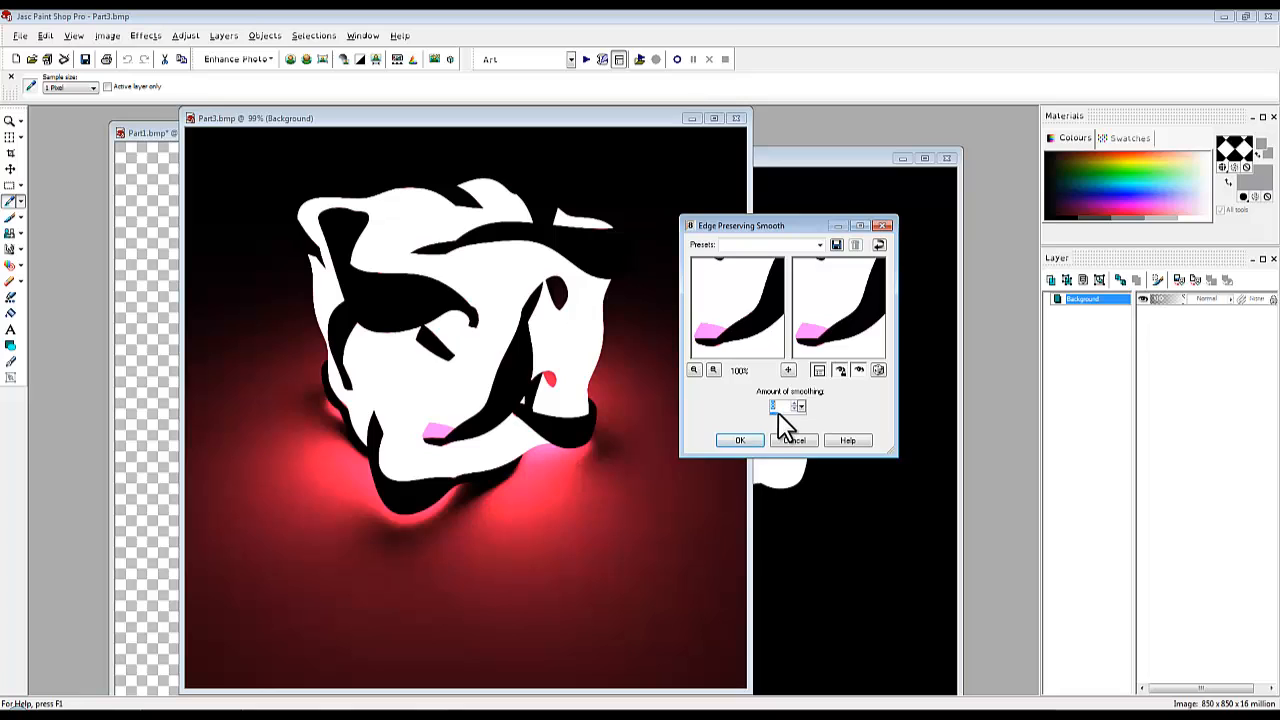
{"action": "left_click_drag", "start_coordinate": [778, 413], "coordinate": [790, 413]}
{"action": "left_click", "coordinate": [742, 441]}
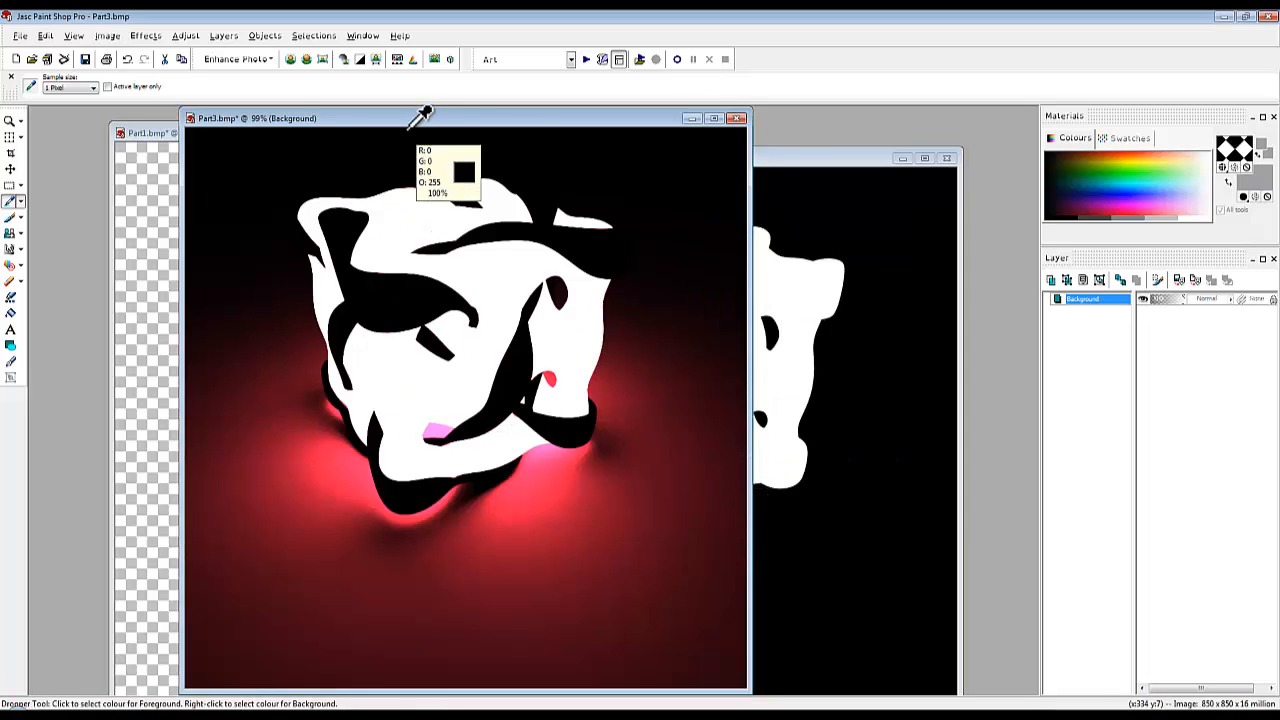
Step: Copy the smoothed Part3.bmp into Part1.bmp as a new layer and minimise the Part3 image
{"action": "left_click_drag", "start_coordinate": [440, 118], "coordinate": [399, 130]}
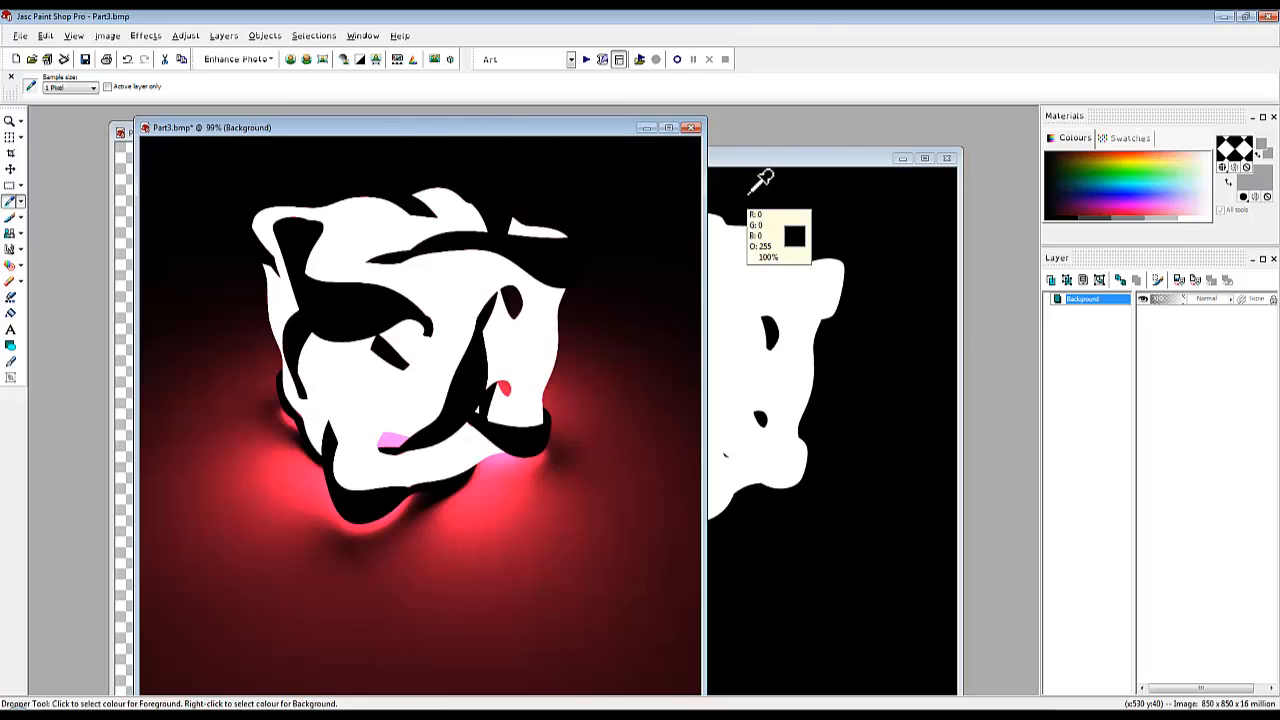
{"action": "left_click", "coordinate": [645, 128]}
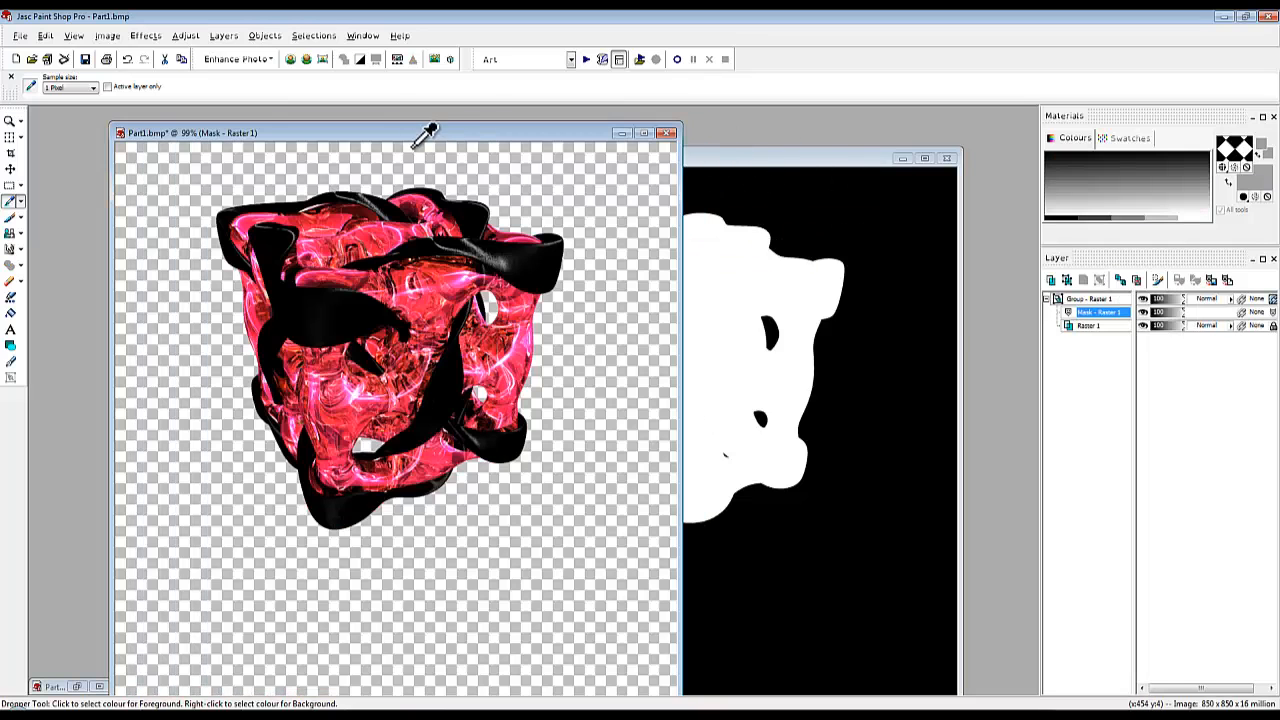
{"action": "left_click_drag", "start_coordinate": [428, 130], "coordinate": [527, 137]}
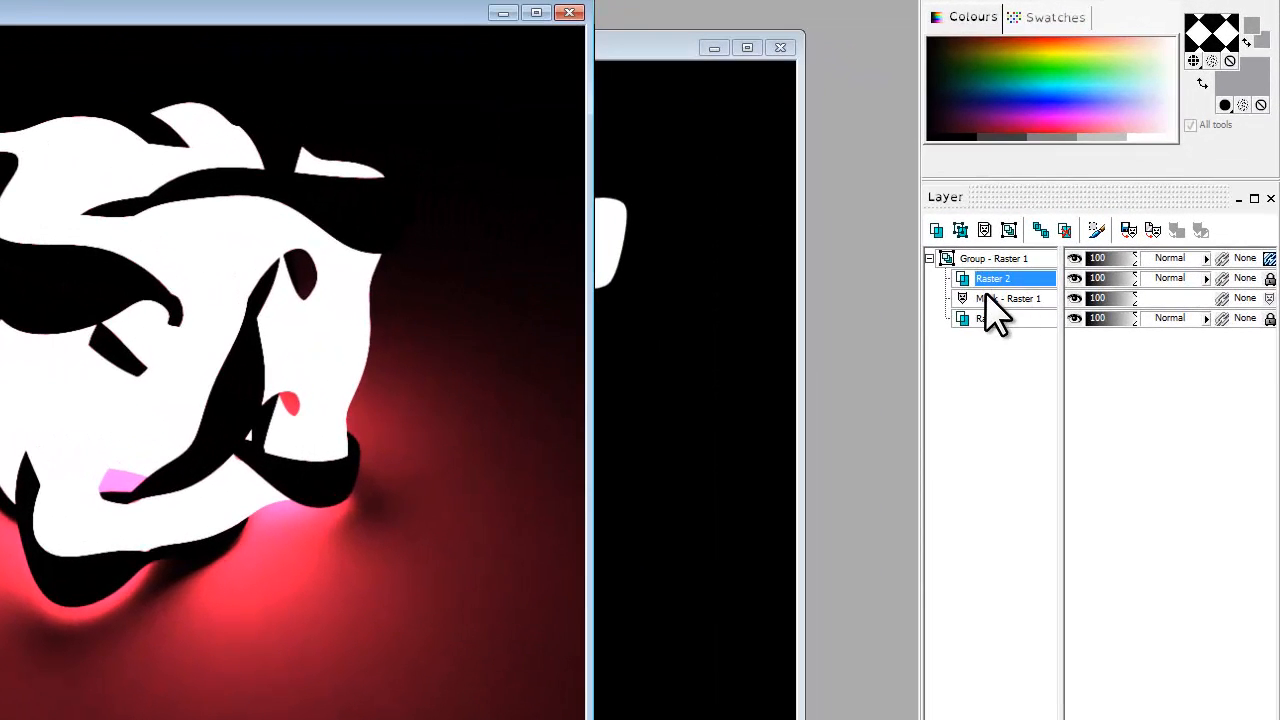
Step: Move the pasted glow layer out of the masked group and place it beneath Group - Raster 1
{"action": "left_click_drag", "start_coordinate": [322, 14], "coordinate": [617, 14]}
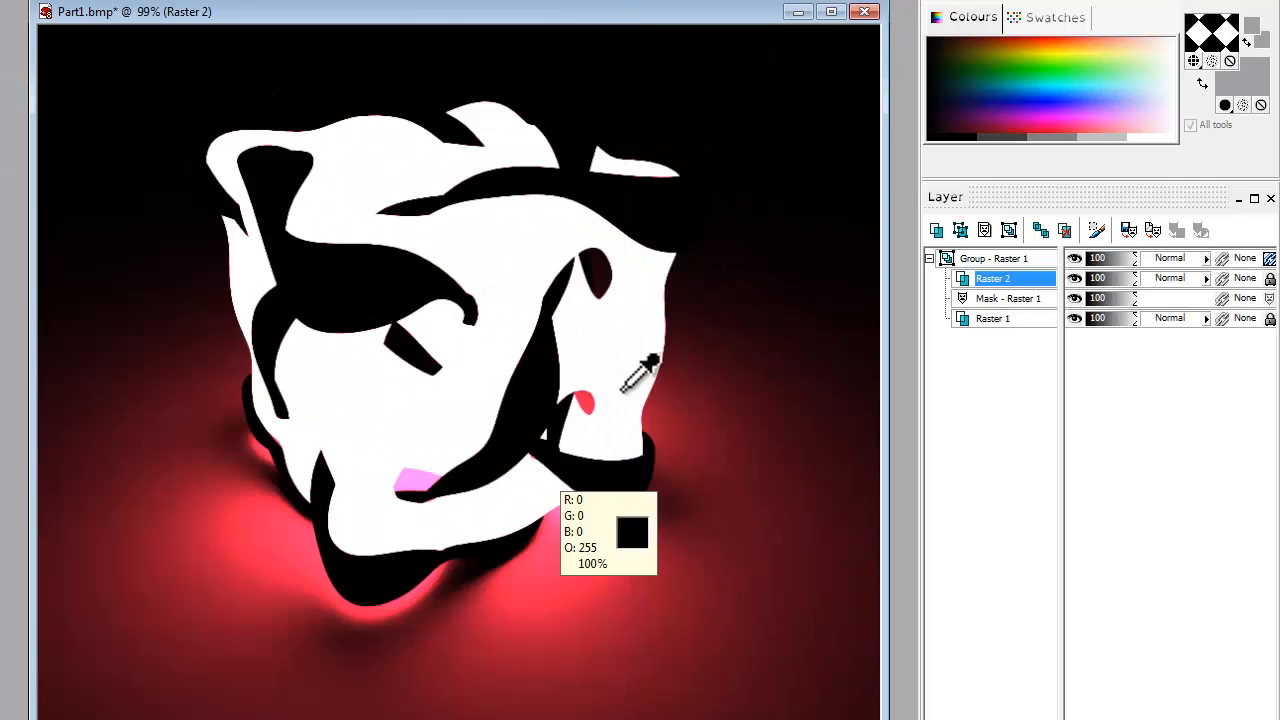
{"action": "left_click_drag", "start_coordinate": [686, 9], "coordinate": [687, 0]}
{"action": "left_click_drag", "start_coordinate": [983, 283], "coordinate": [966, 256]}
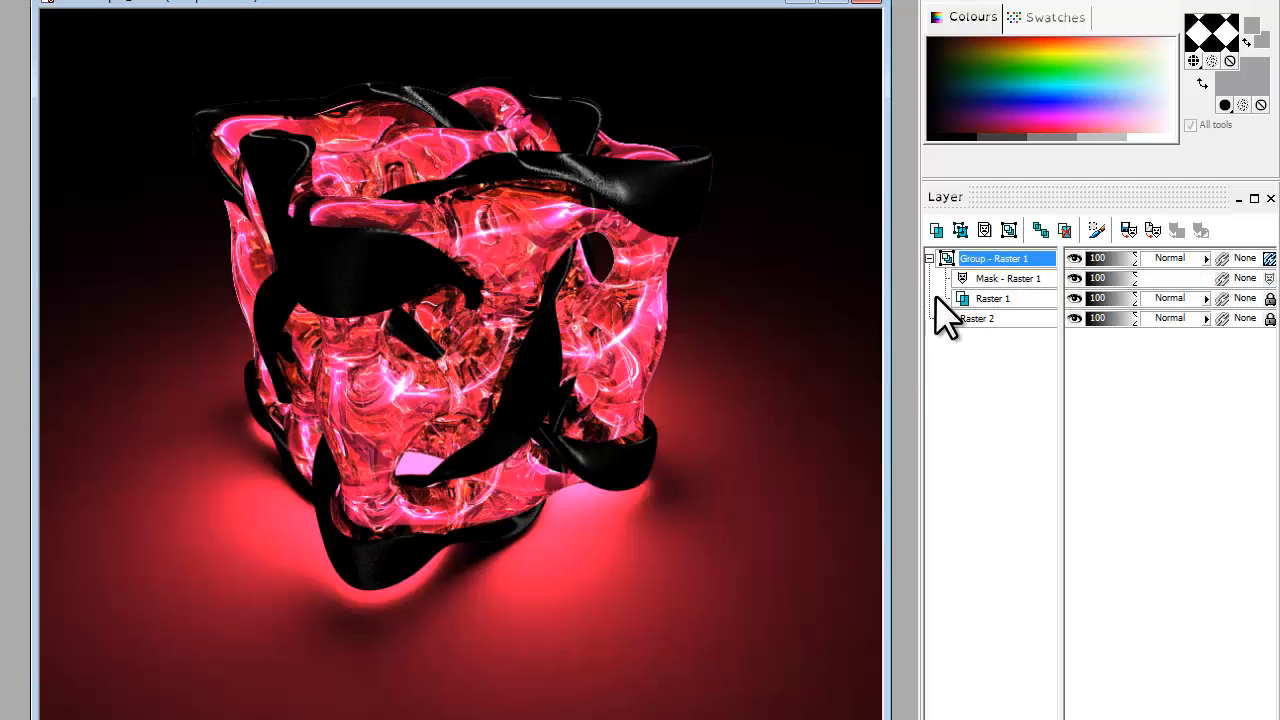